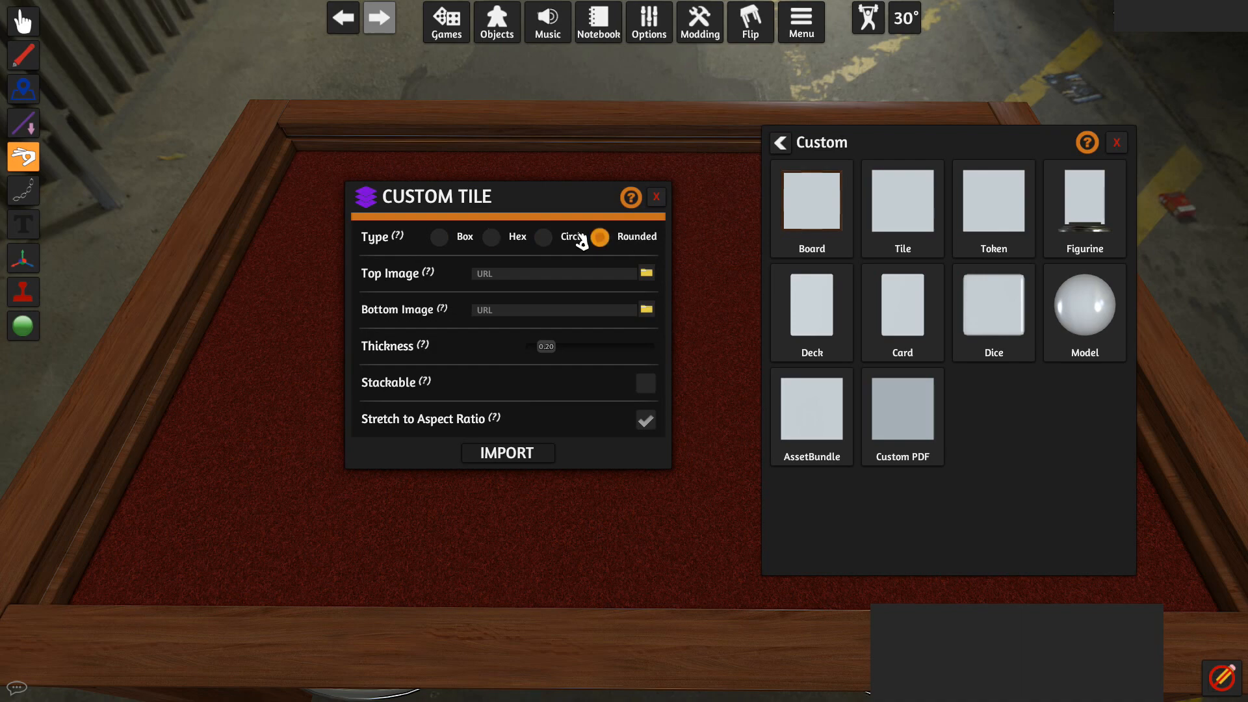
Set the tile type to Hex and choose perso_cuisi_recto.jpg from the exemples imports folder as its top image.
click(573, 238)
click(501, 241)
click(647, 274)
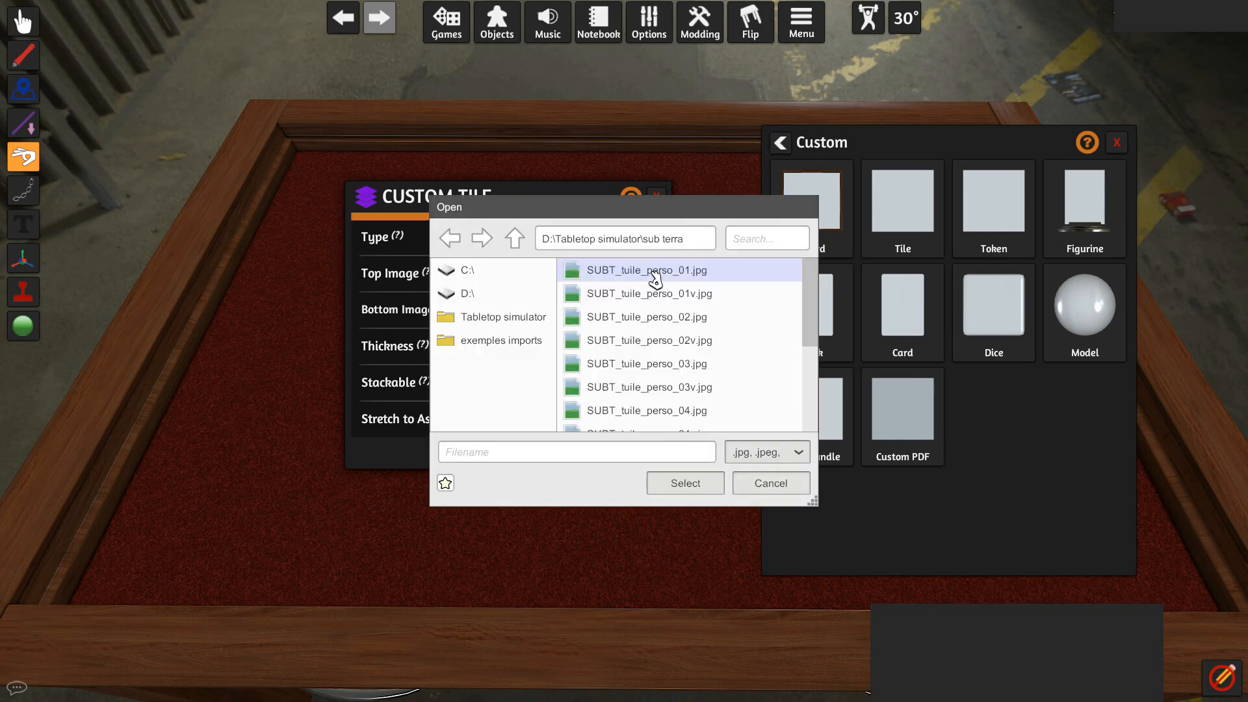
click(505, 342)
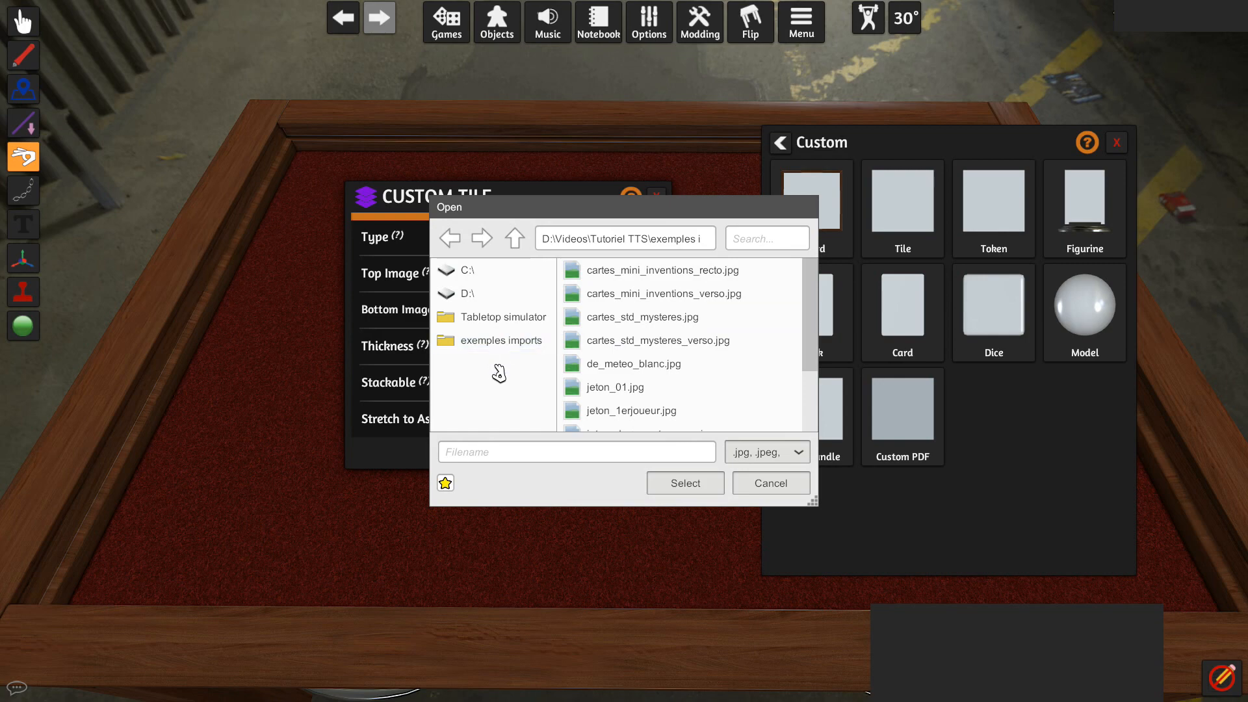
drag(813, 502, 870, 609)
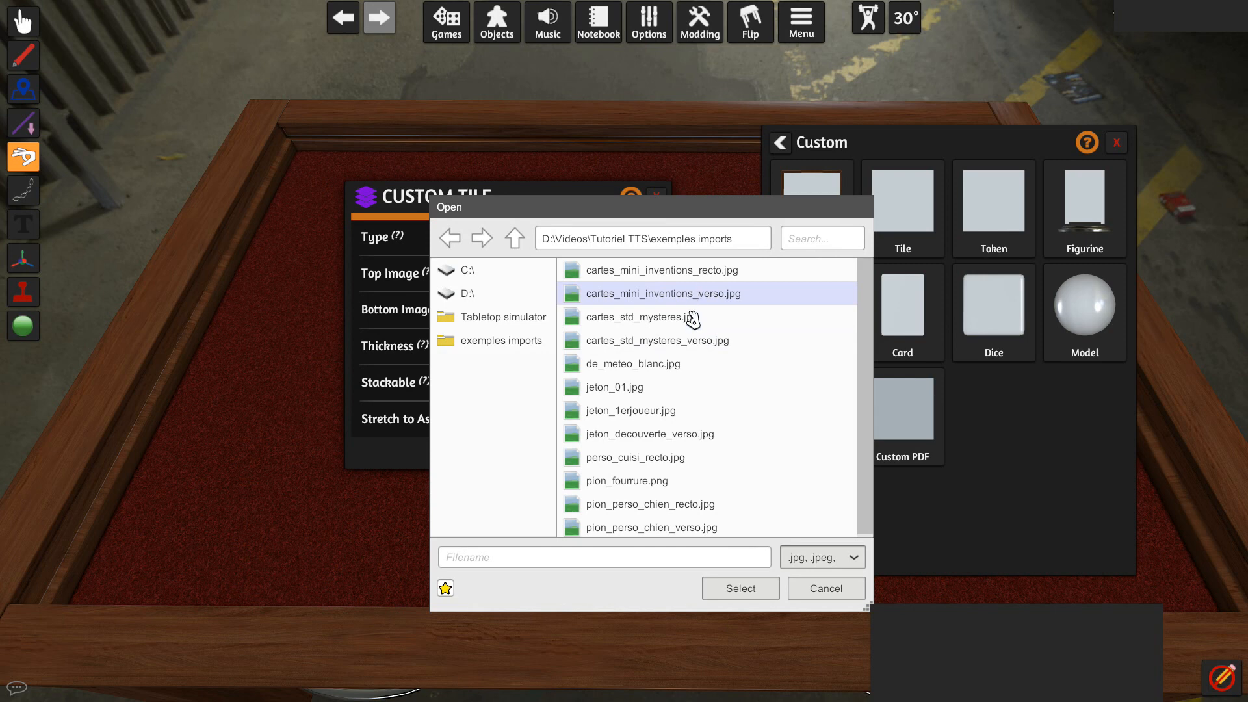
scroll(702, 439, down, 1)
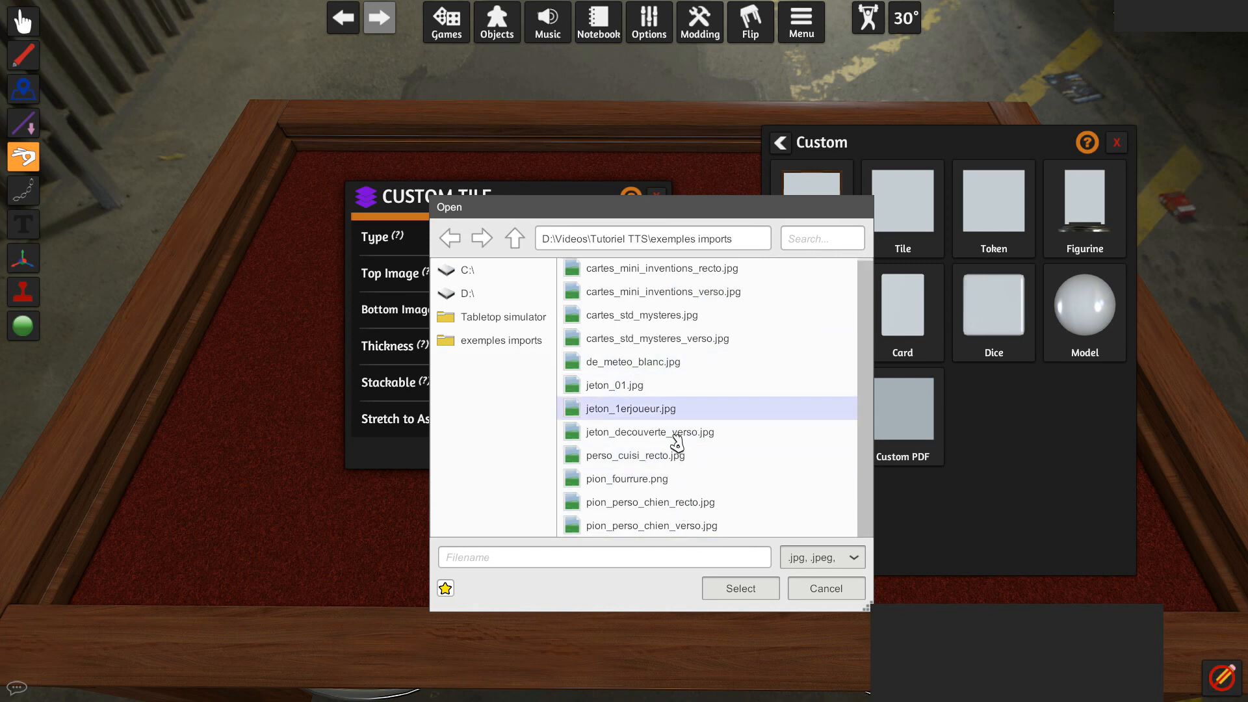
click(650, 456)
double_click(648, 464)
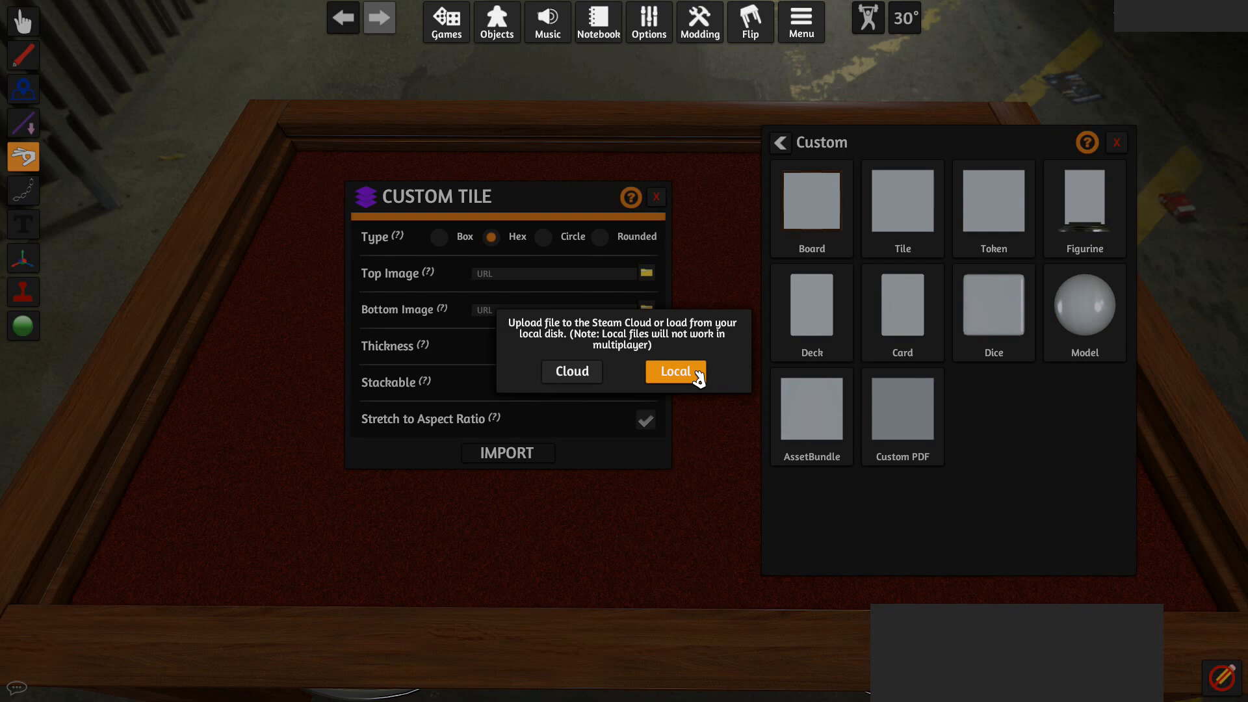
Upload the top image to the Steam Cloud root folder under the name 01.
click(587, 374)
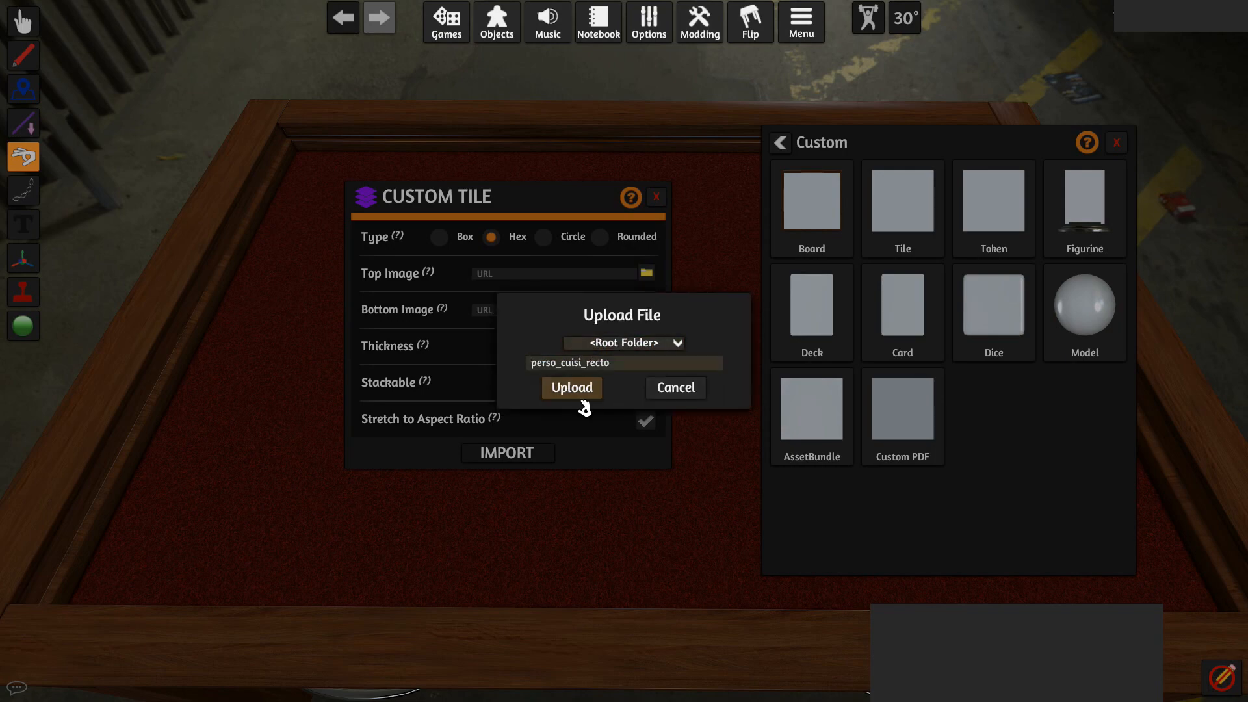
click(635, 364)
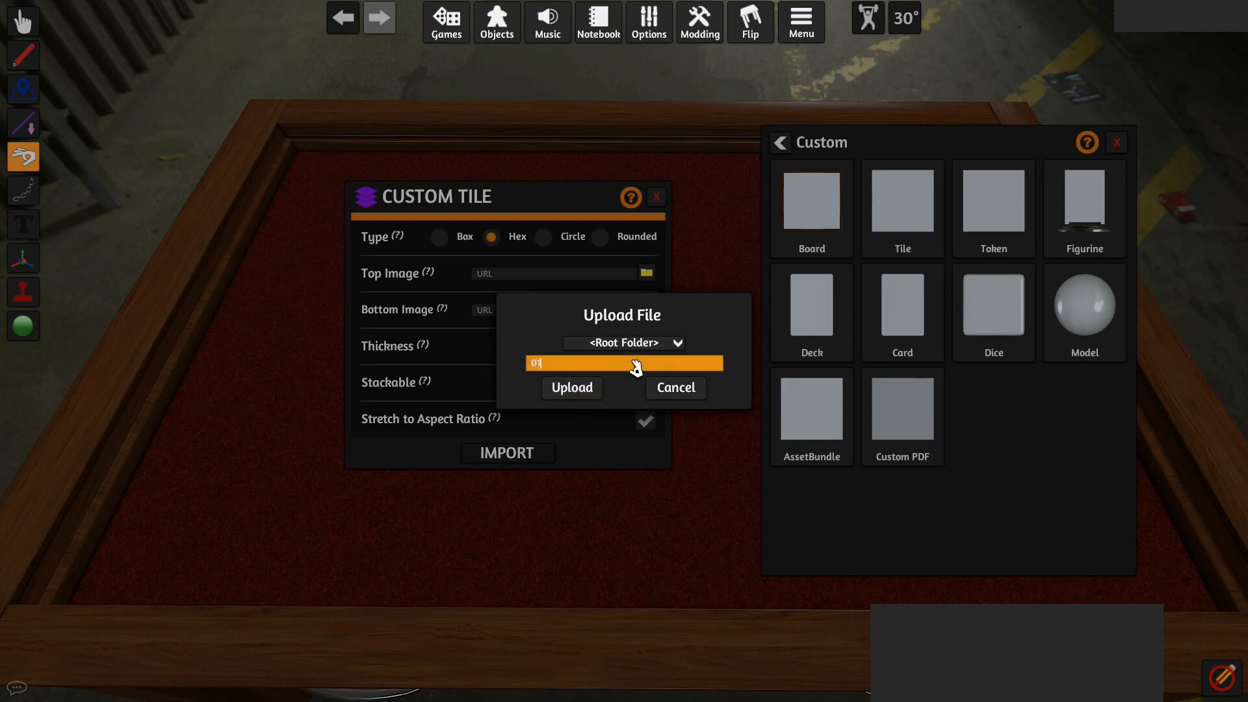
click(586, 393)
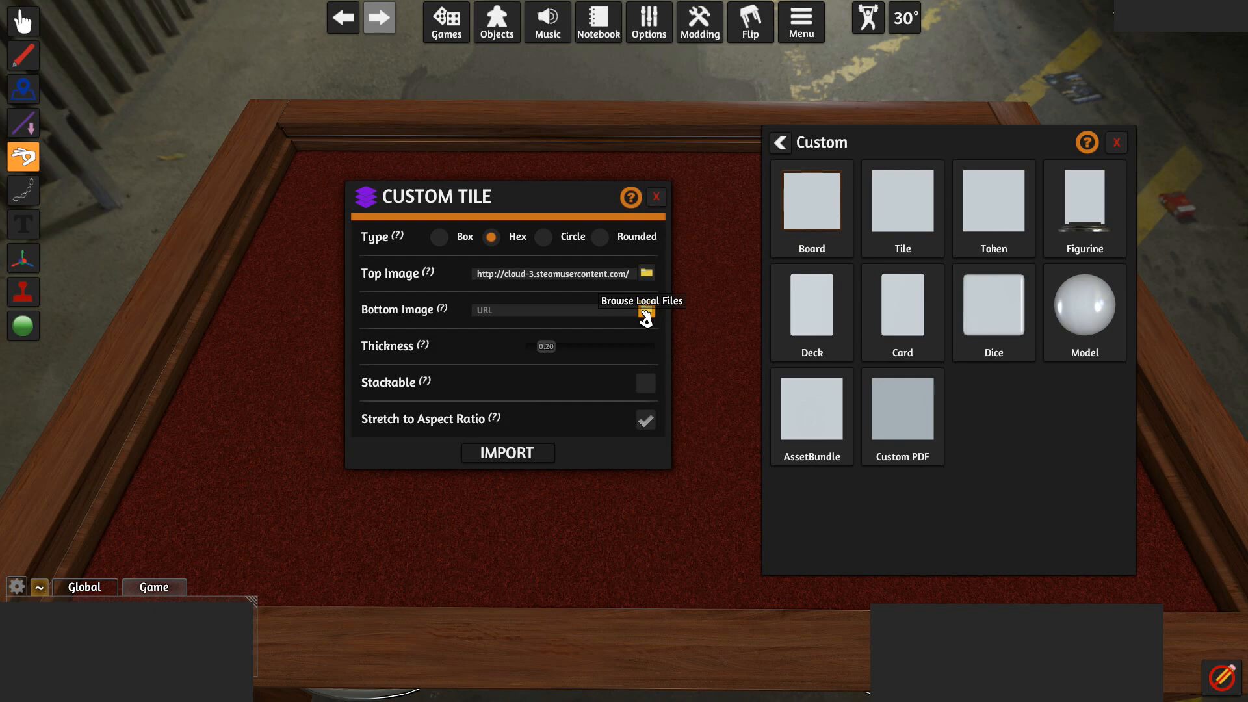
Change the tile type to Box, adjust its thickness, make it stackable and import the tile.
click(544, 237)
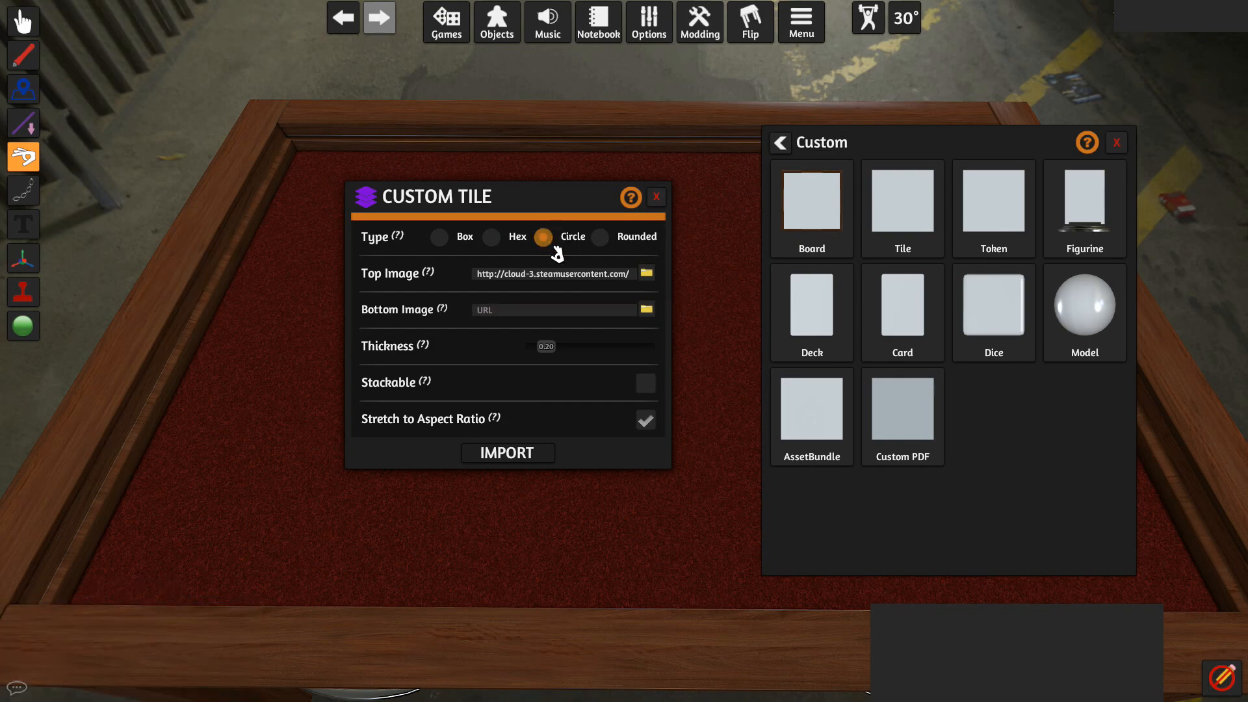
click(439, 237)
mouse_move(554, 358)
mouse_down()
mouse_move(628, 358)
mouse_move(532, 361)
mouse_up()
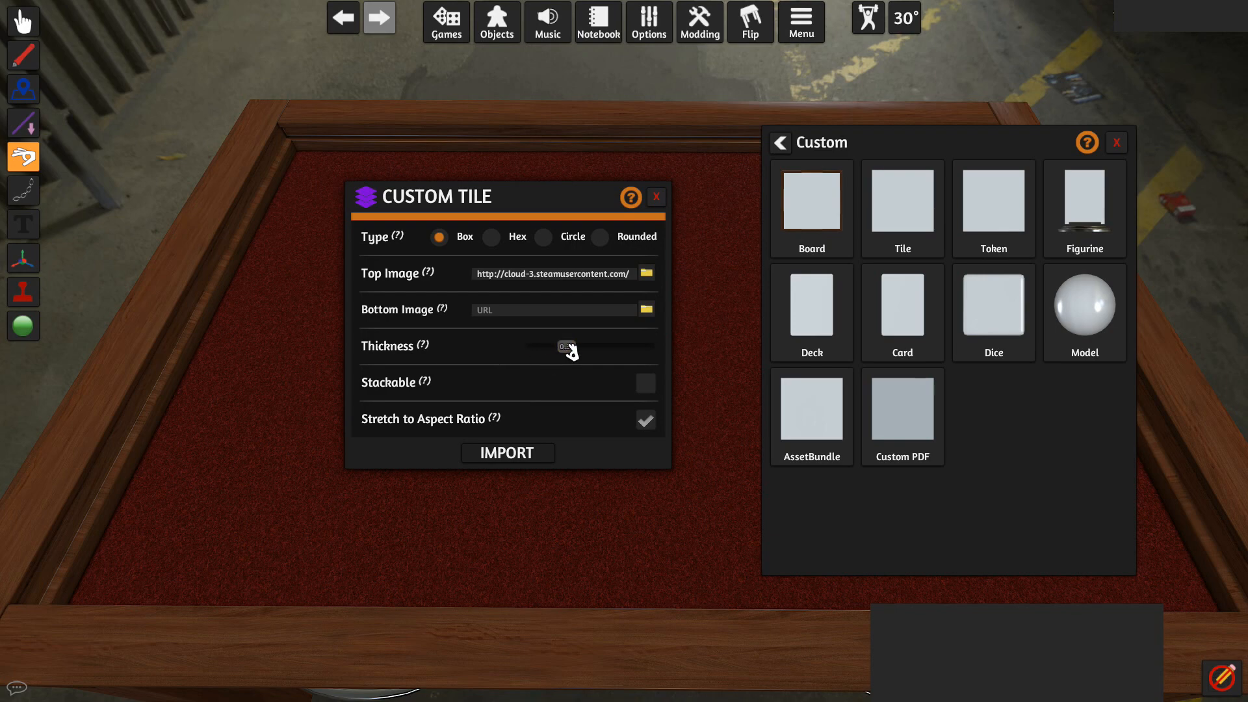
click(651, 387)
click(509, 450)
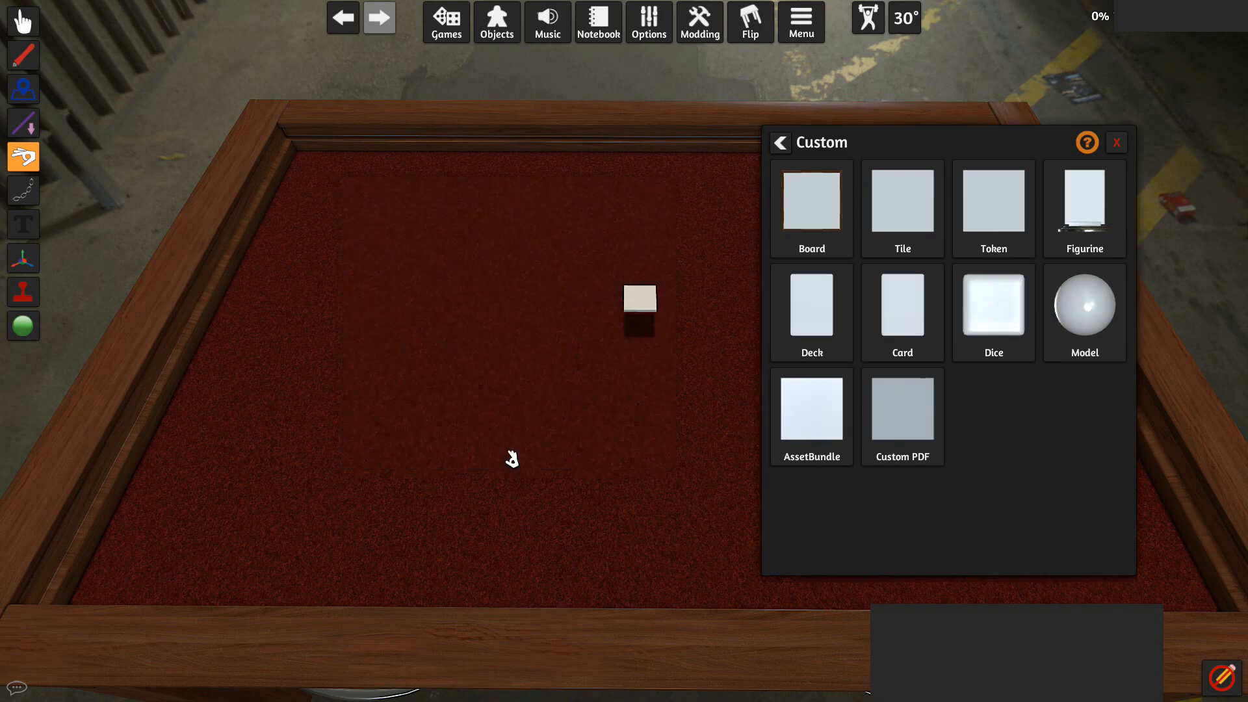
Switch to the Grab tool and move the imported Cuisinier tile to the left part of the table.
right_drag(528, 393, 575, 375)
drag(625, 327, 598, 340)
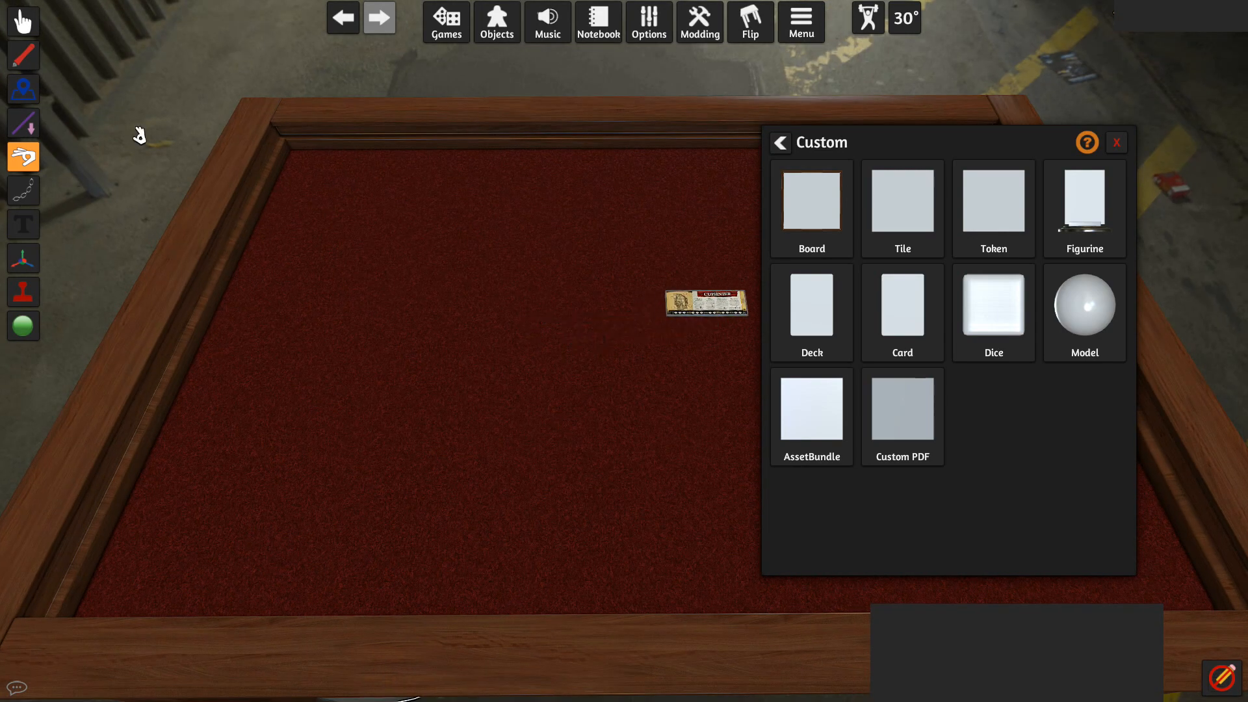
click(23, 21)
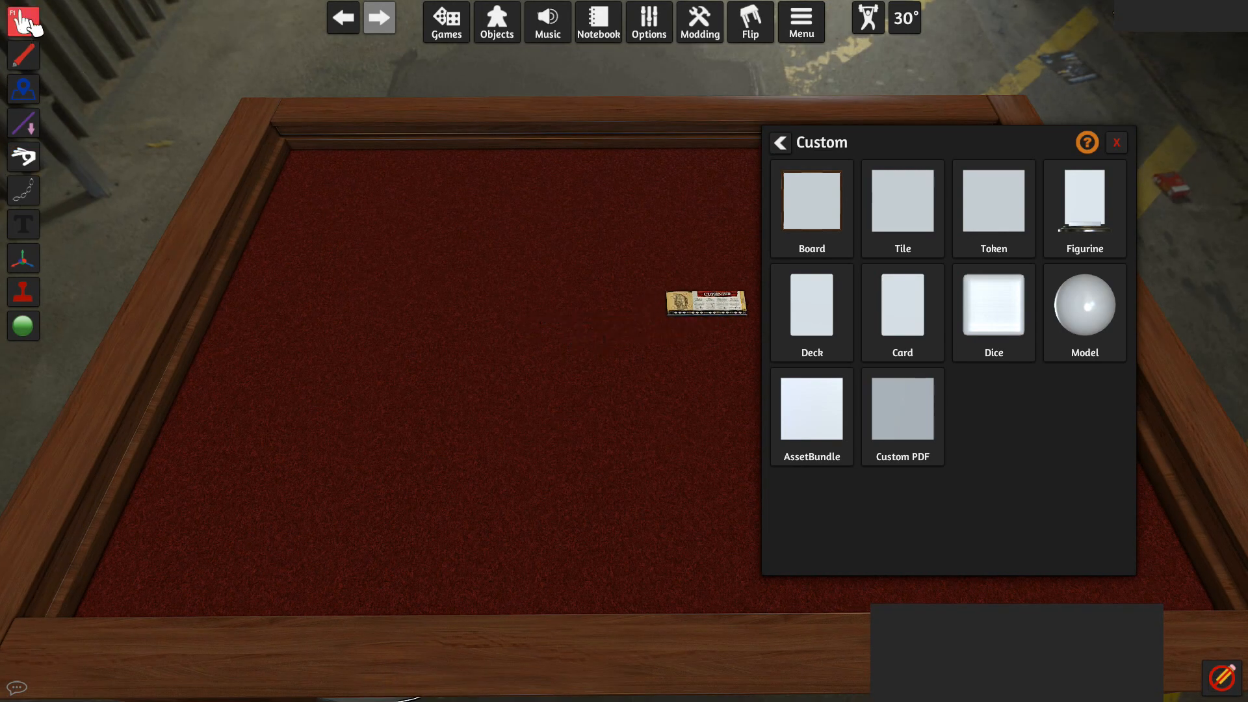
drag(696, 314, 459, 395)
Examine the Cuisinier tile's face and edge up close from several angles.
scroll(470, 399, up, 3)
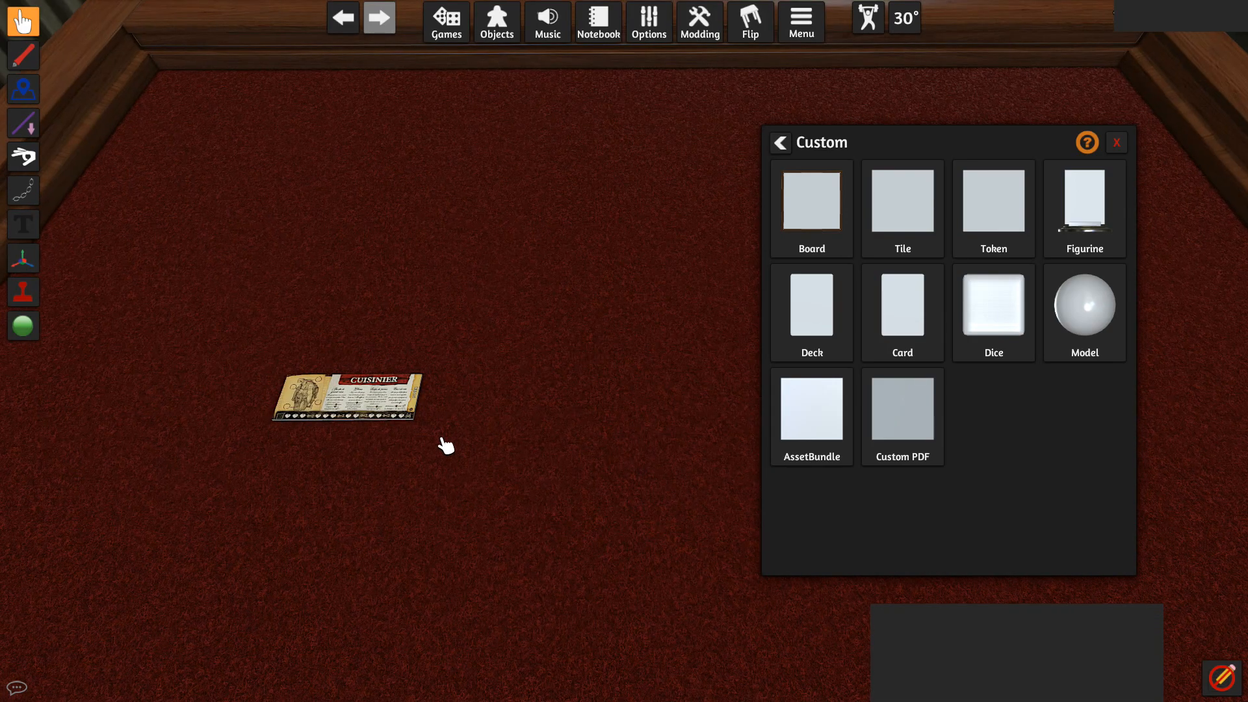
scroll(446, 446, up, 3)
middle_drag(446, 446, 967, 184)
right_drag(563, 266, 420, 284)
scroll(570, 355, up, 4)
scroll(426, 306, down, 2)
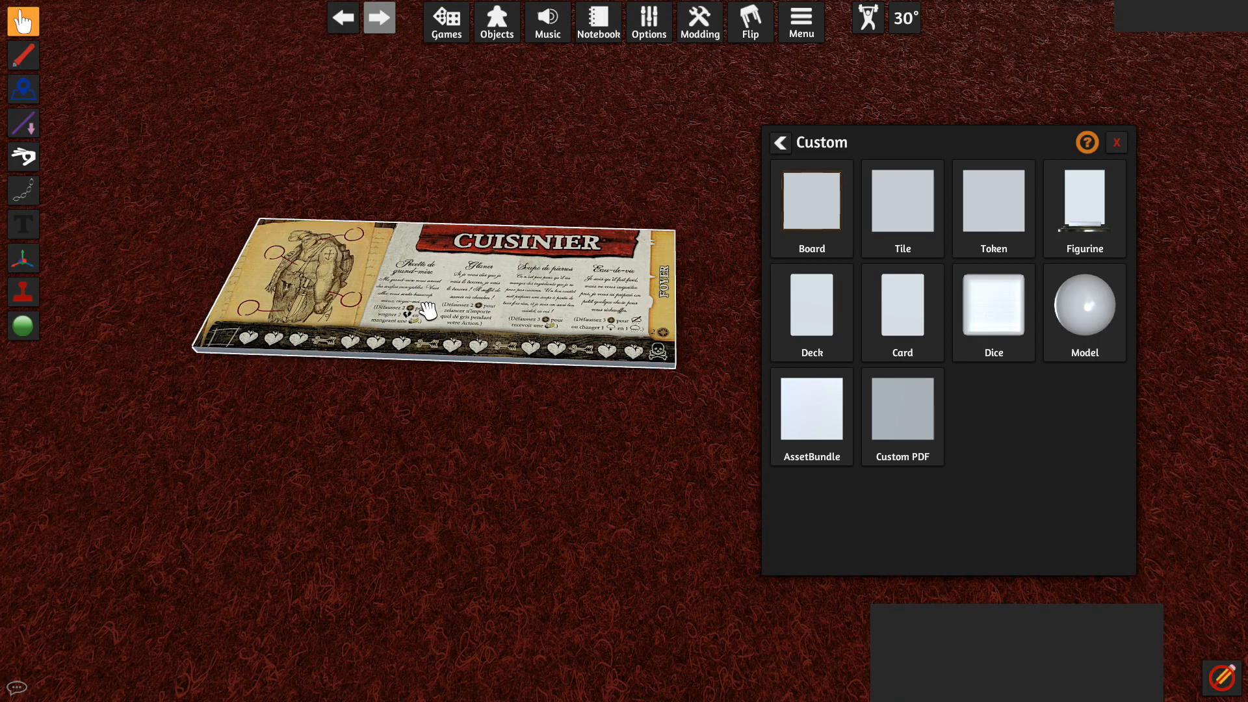
scroll(428, 311, down, 5)
scroll(549, 335, up, 5)
right_drag(549, 335, 526, 337)
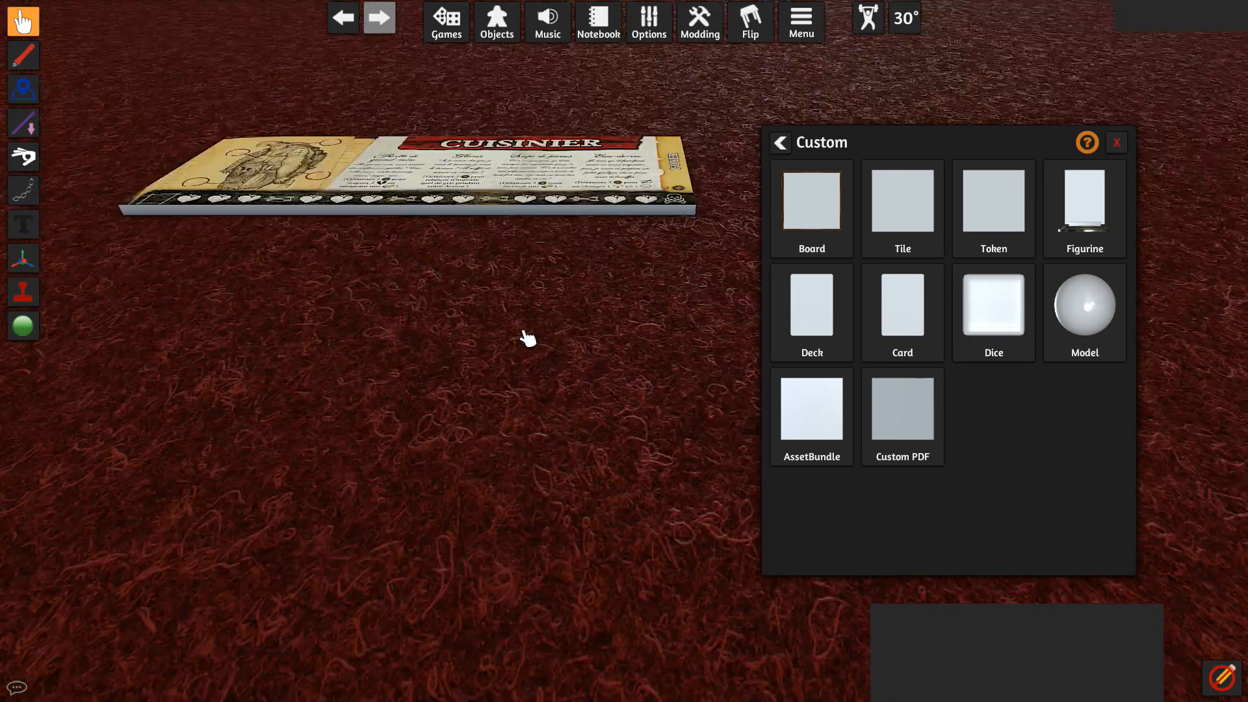
key(a)
key(w)
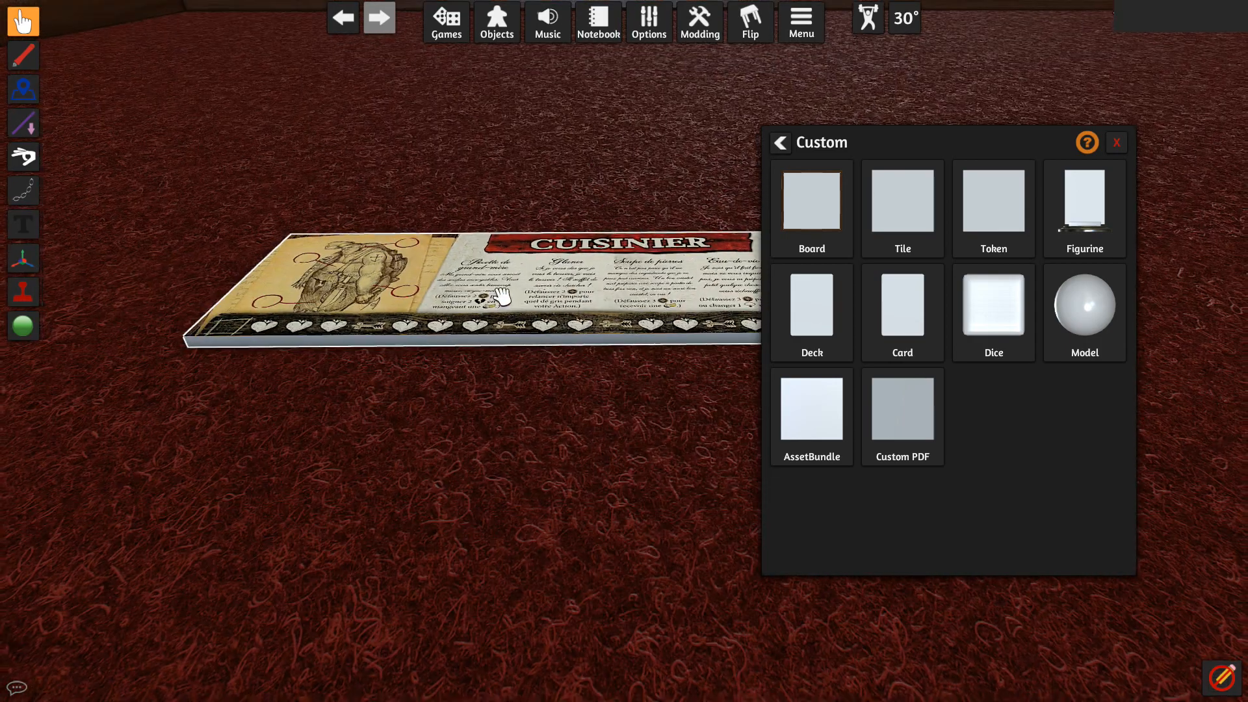
Change the Cuisinier tile's color tint to a dark shade.
right_click(495, 296)
right_drag(398, 309, 464, 404)
scroll(478, 339, down, 1)
right_click(476, 332)
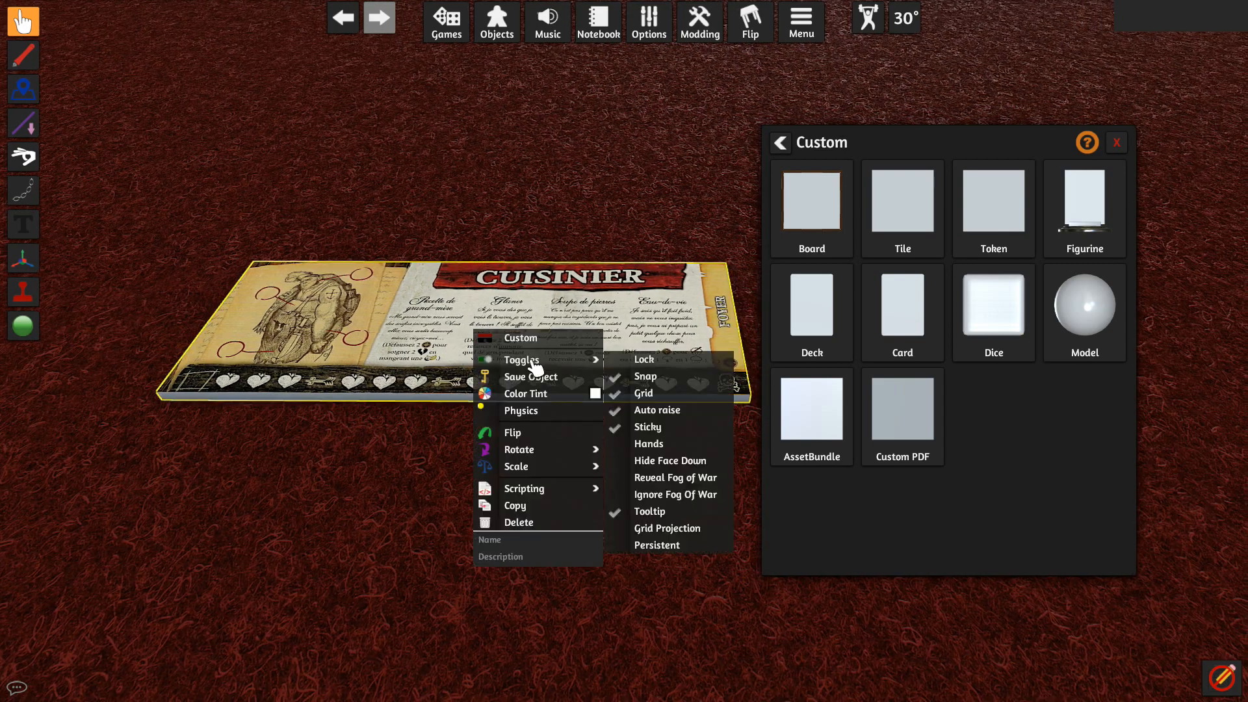
click(540, 398)
drag(251, 292, 153, 295)
click(227, 505)
click(345, 475)
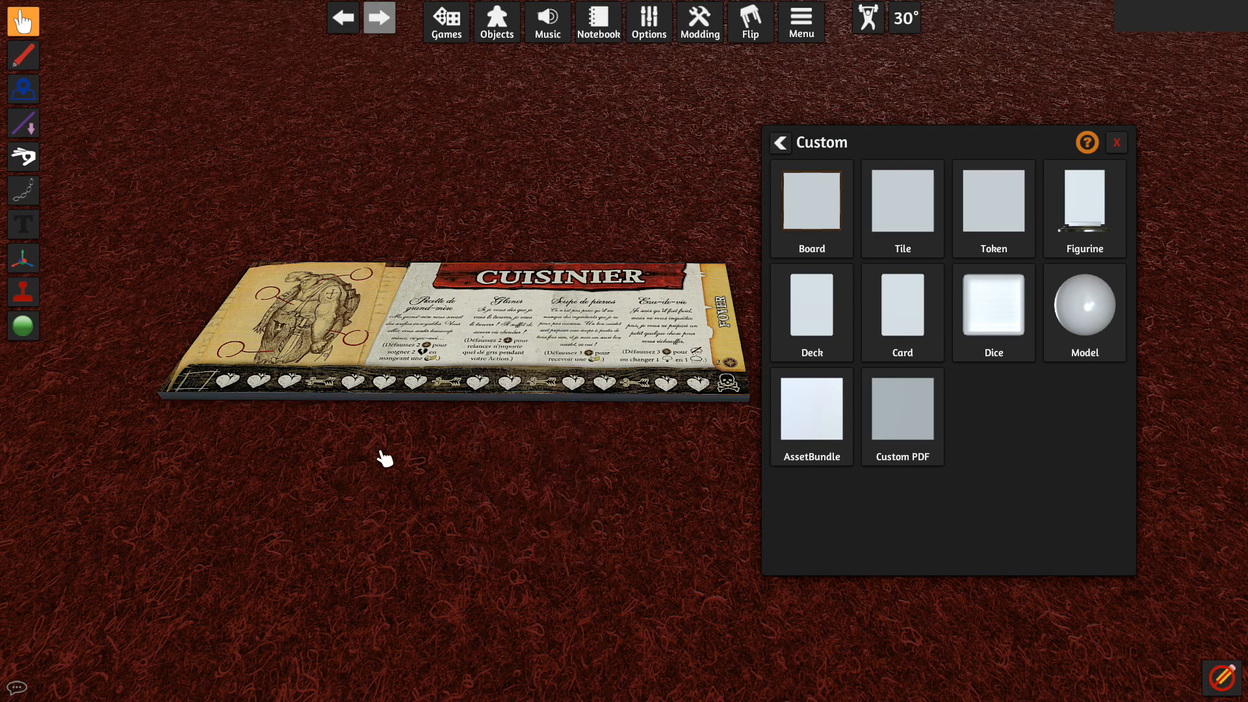
Move the Cuisinier tile farther toward the left edge of the table.
right_drag(385, 457, 388, 474)
scroll(478, 484, down, 5)
drag(522, 417, 429, 361)
scroll(429, 362, down, 4)
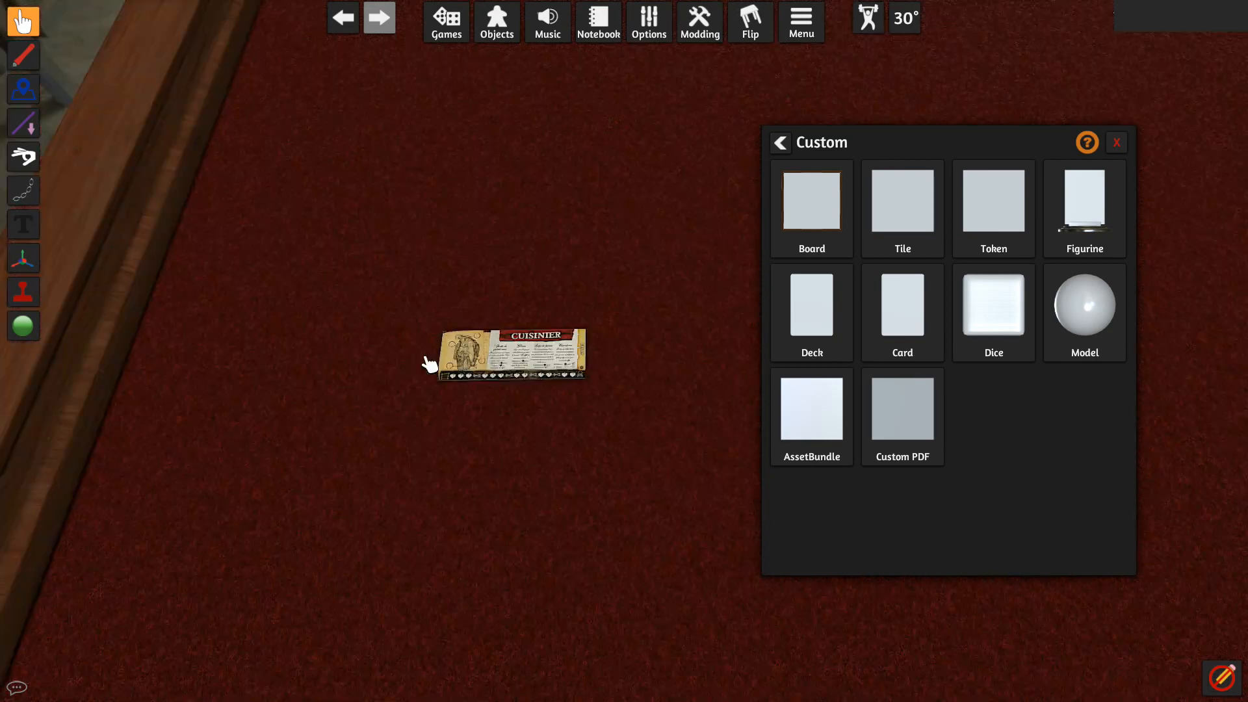
drag(526, 377, 429, 347)
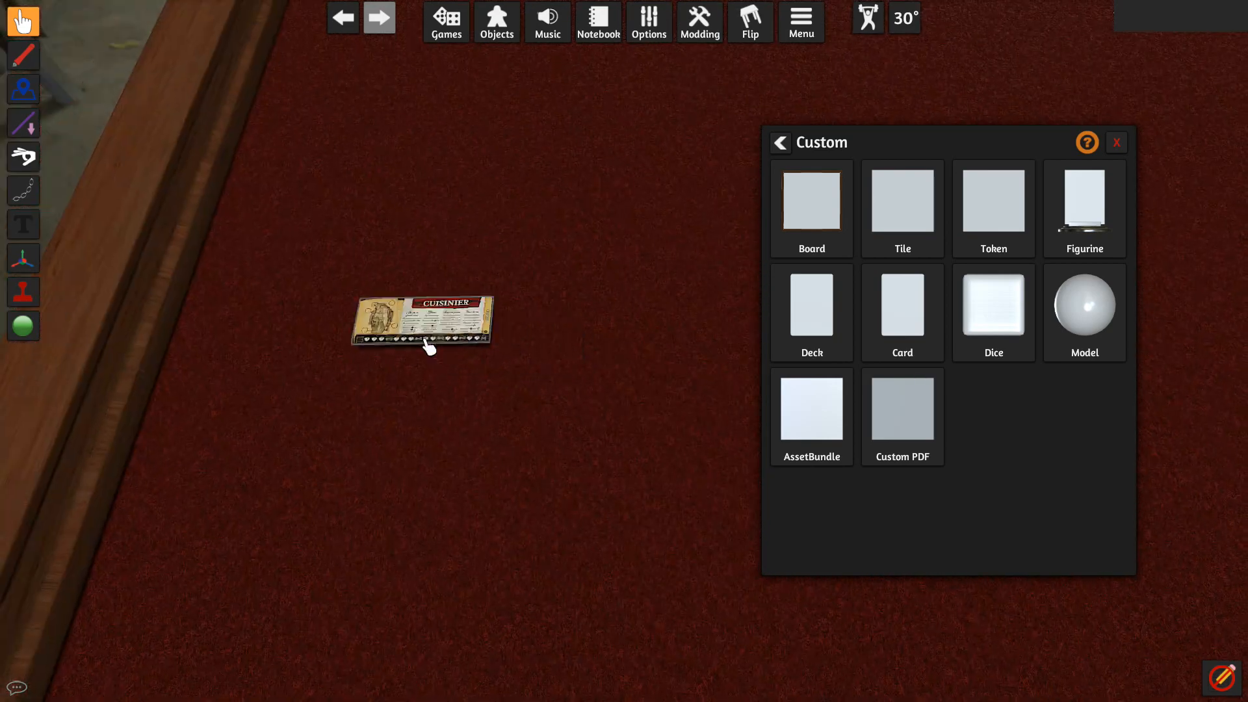
Check the Cuisinier tile's printed text in an enlarged preview.
key(alt)
alt+scroll(424, 340, up, 3)
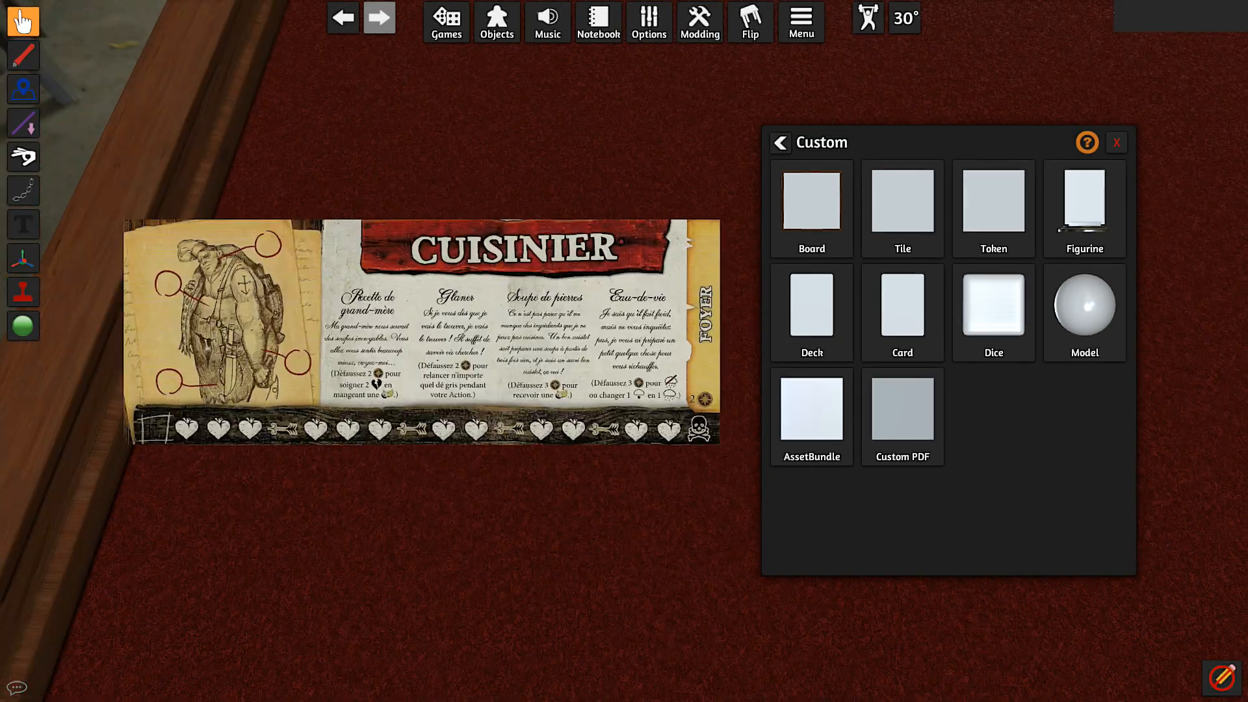
key(d)
key(a)
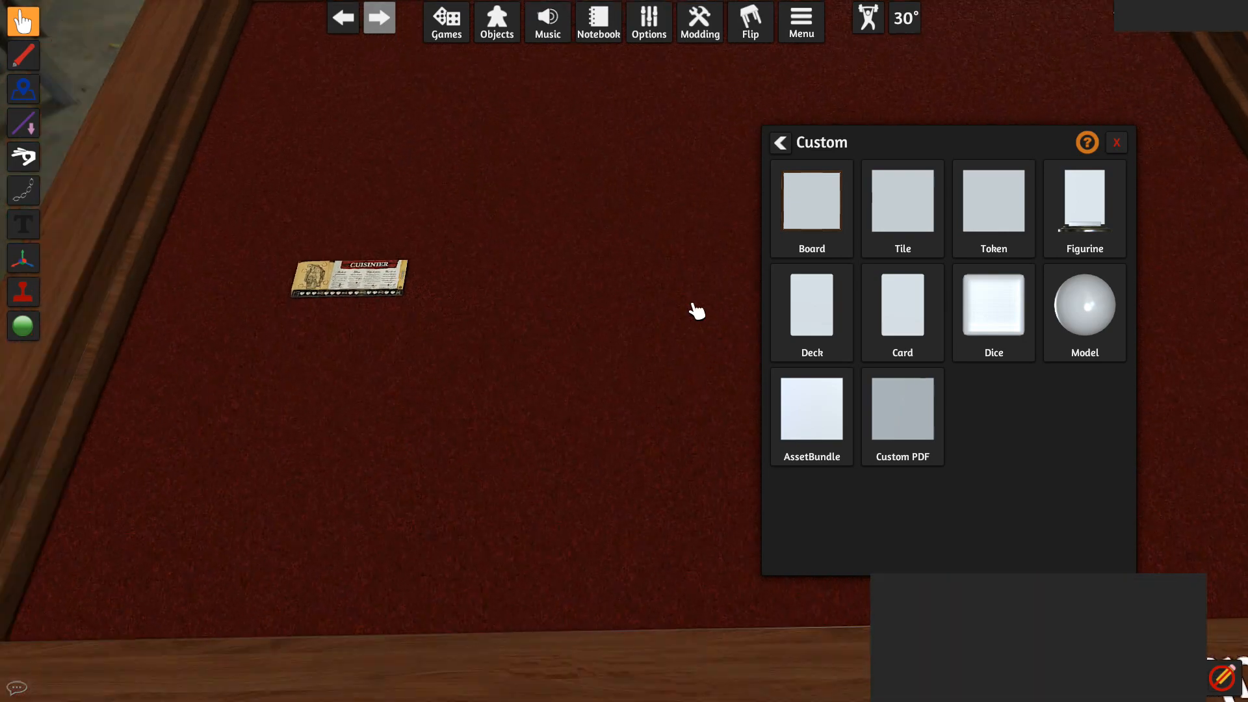
Add a new custom tile and upload pion_perso_chien_recto.jpg to the Steam Cloud root folder as its top image.
click(890, 224)
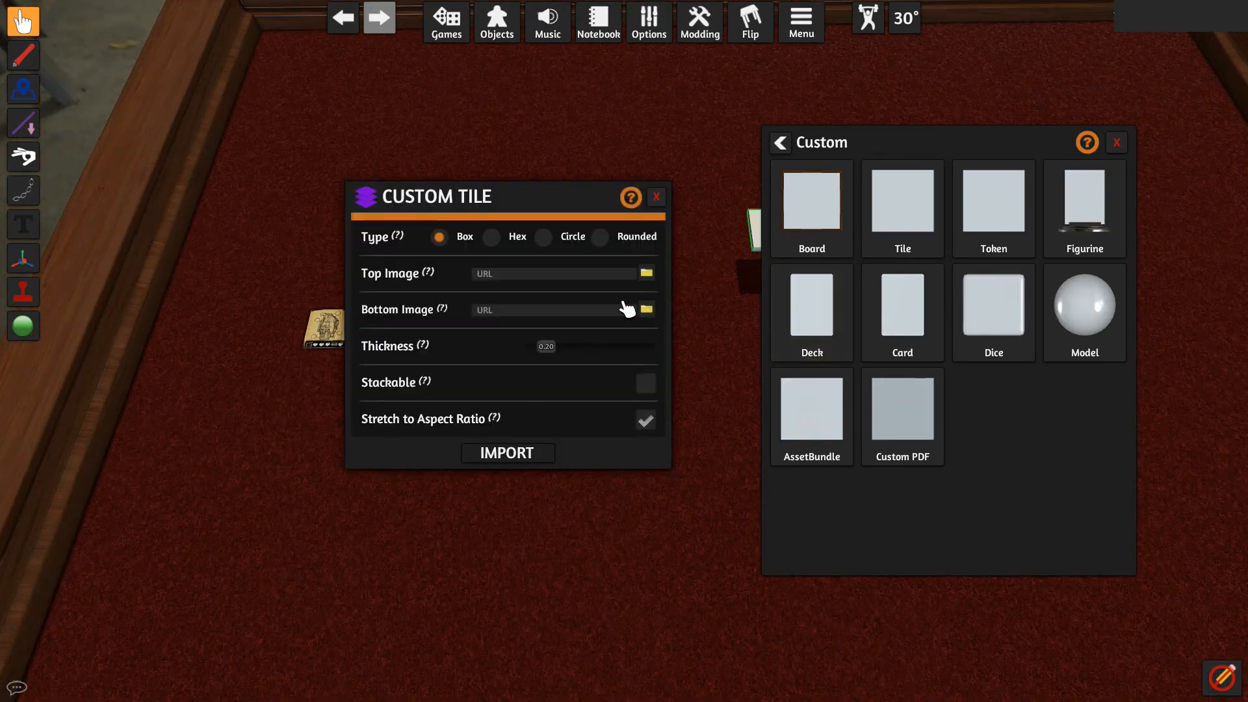
click(646, 274)
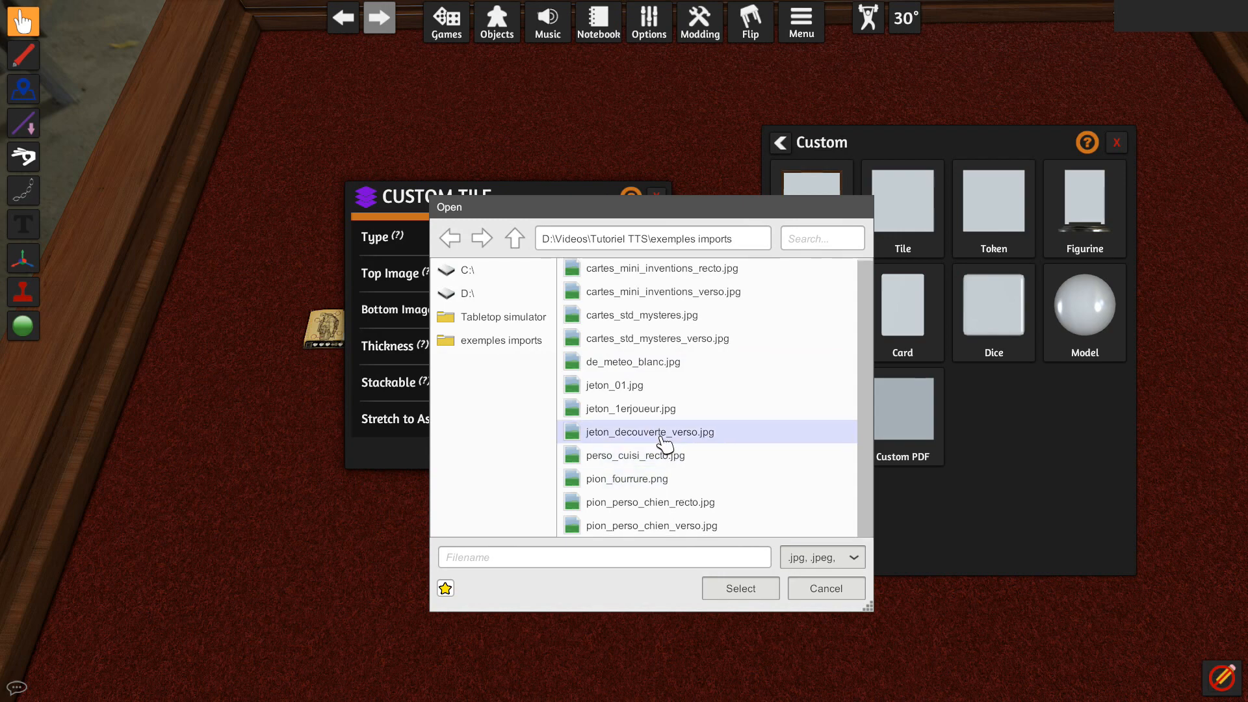
click(691, 511)
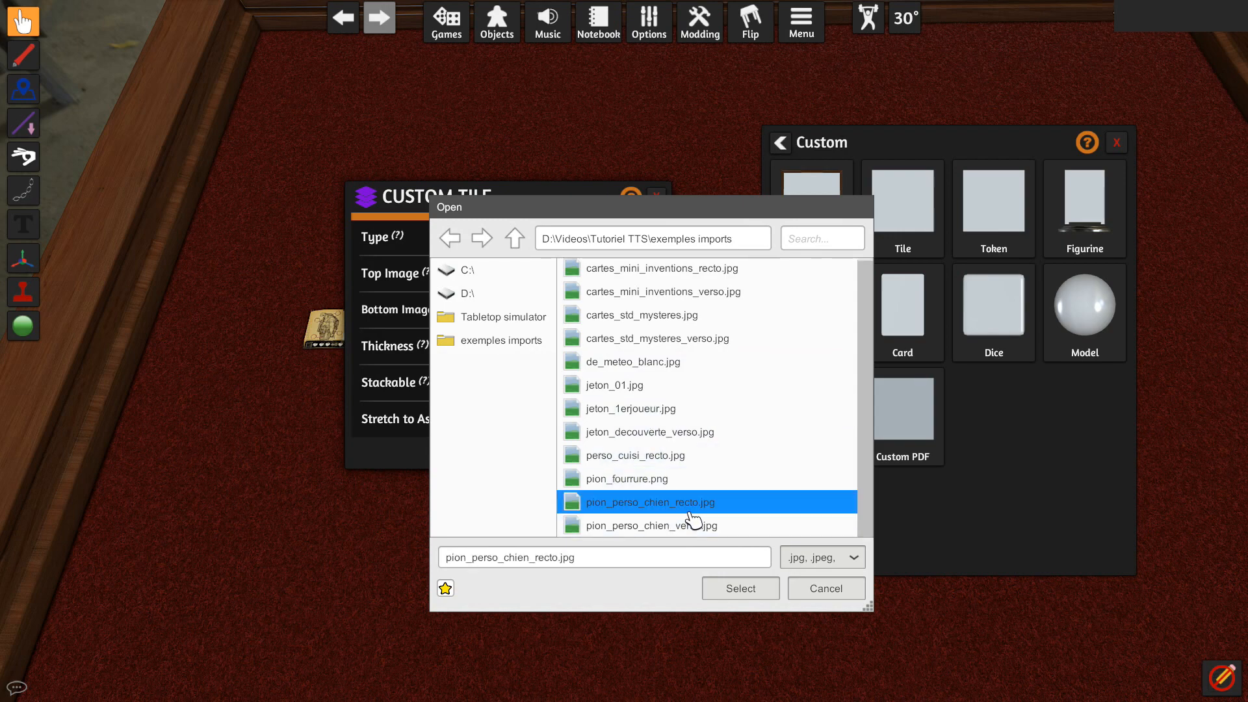
click(744, 592)
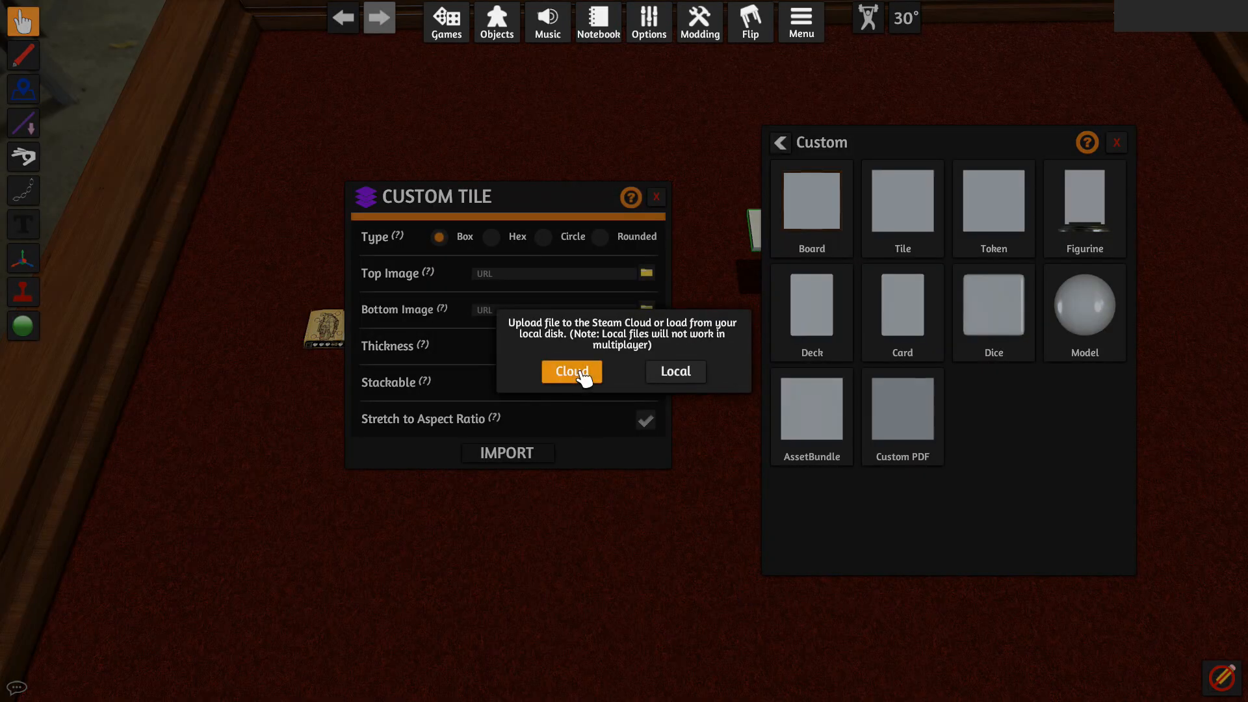
click(572, 372)
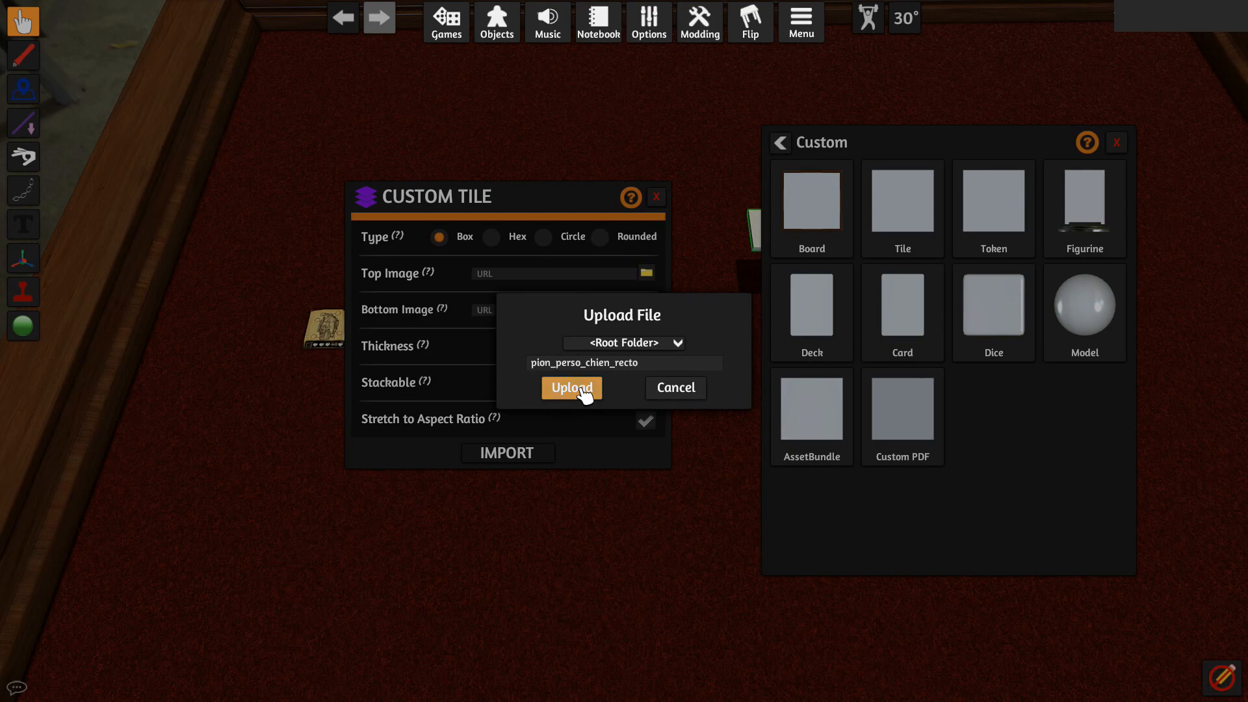
click(583, 390)
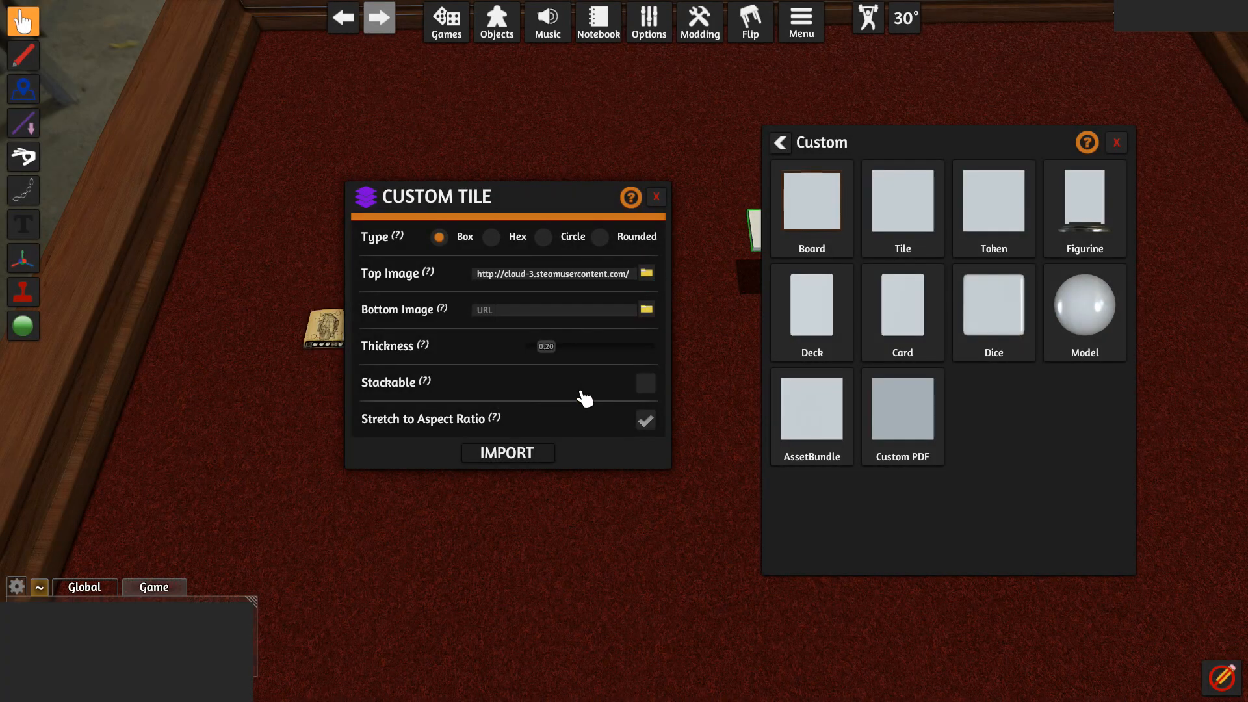
Upload pion_perso_chien_verso.jpg to the Steam Cloud root folder as the new tile's bottom image.
click(646, 309)
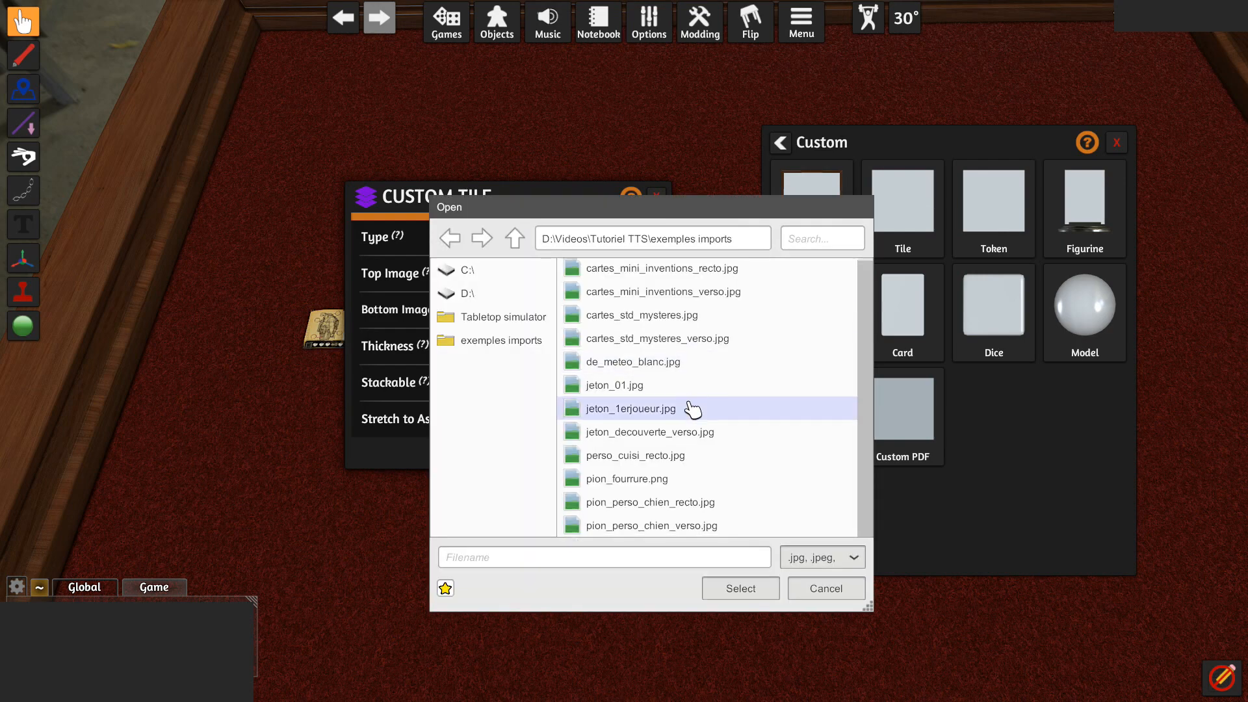
double_click(695, 527)
click(582, 374)
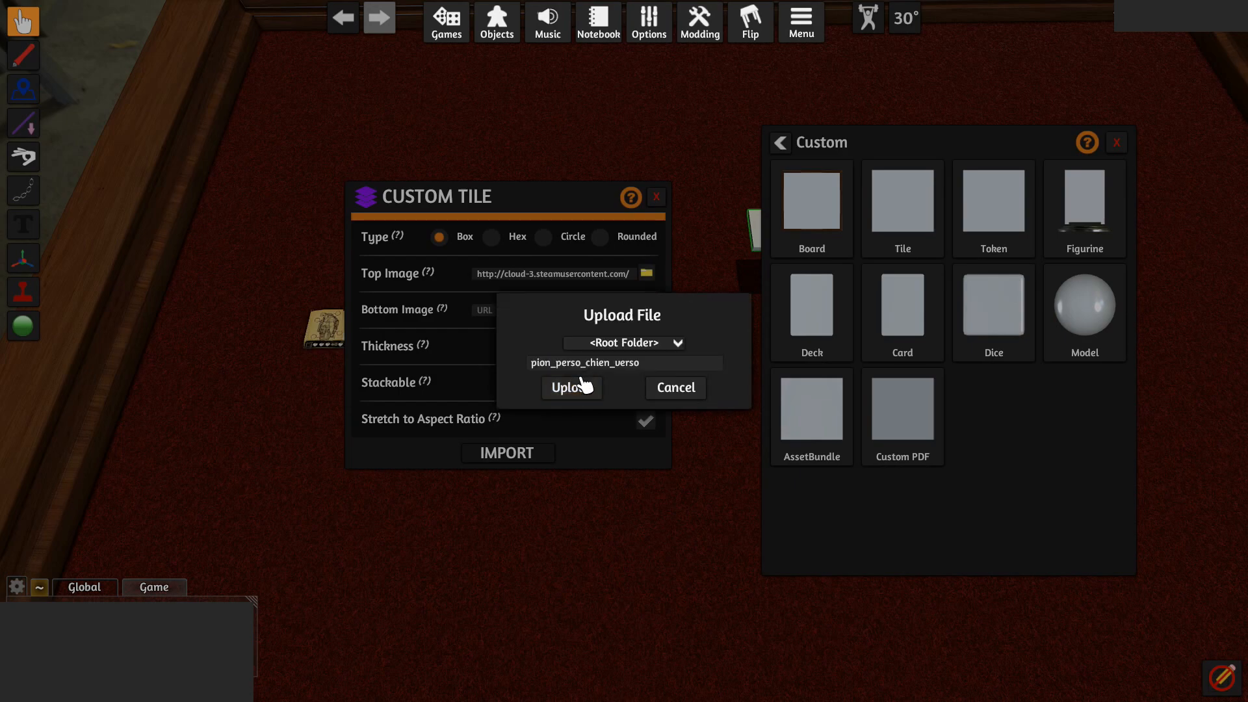
click(573, 388)
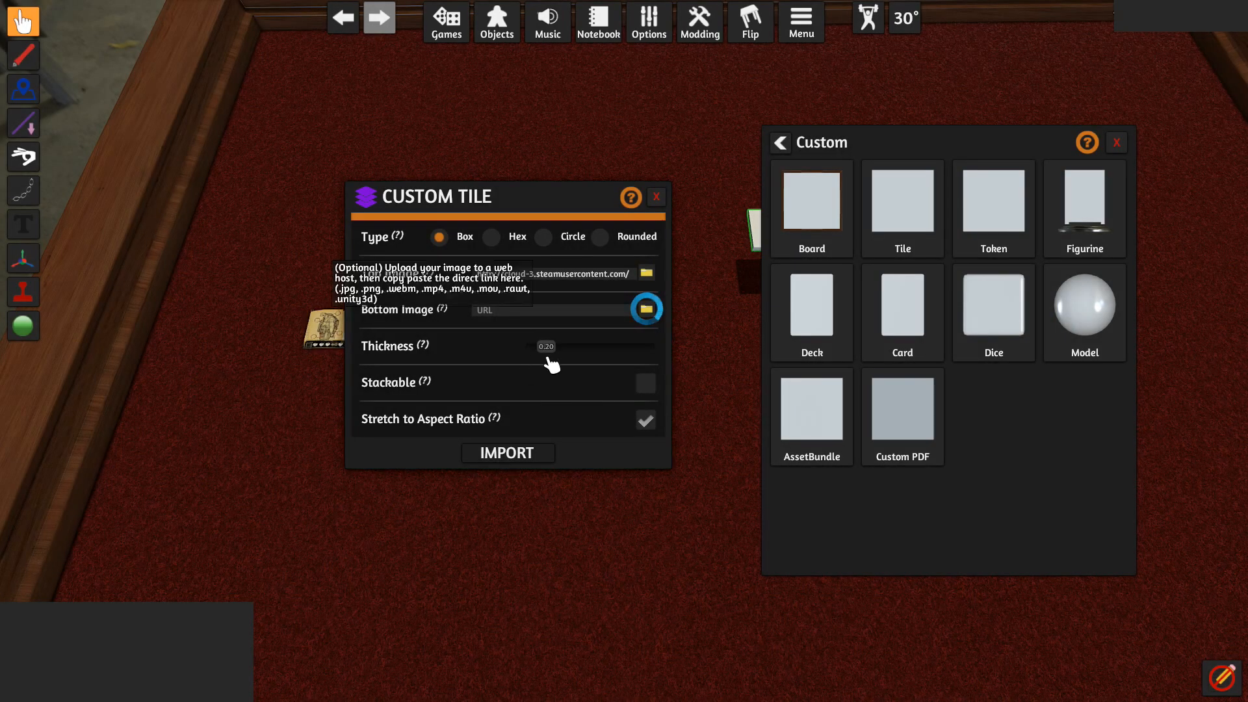
Set the dog tile's thickness to 0.10 and import it onto the table.
drag(546, 347, 534, 351)
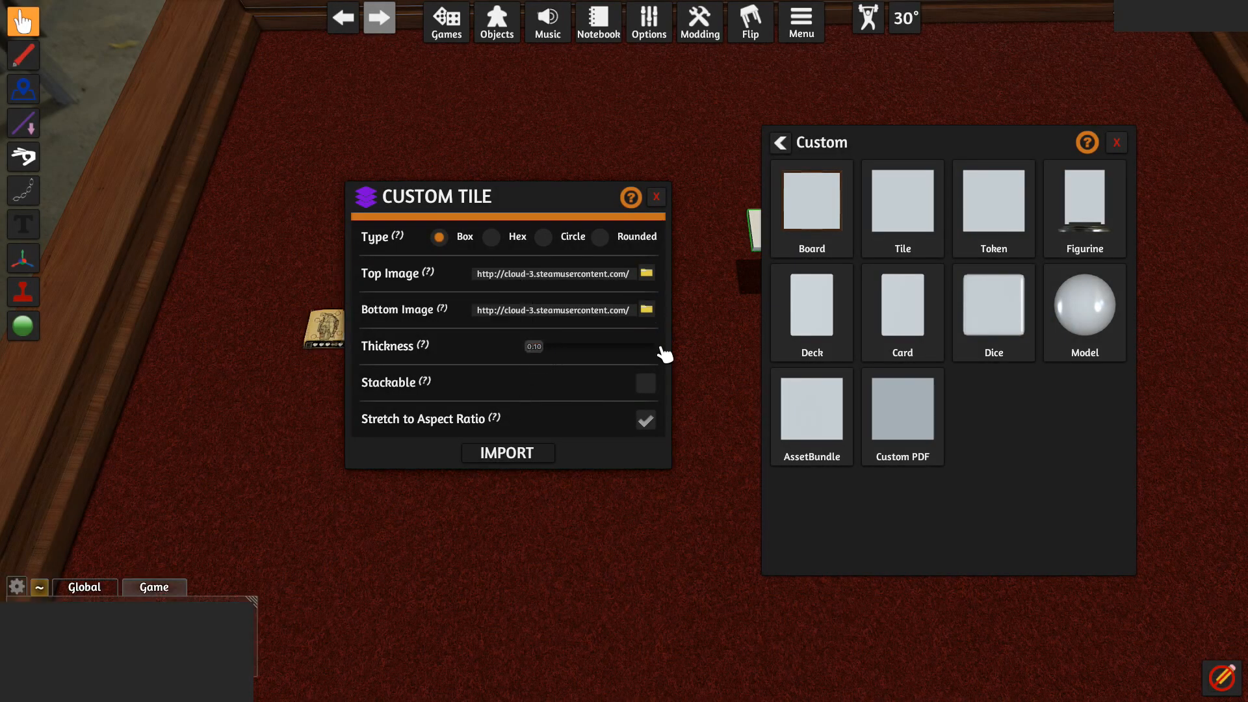
click(519, 454)
key(d)
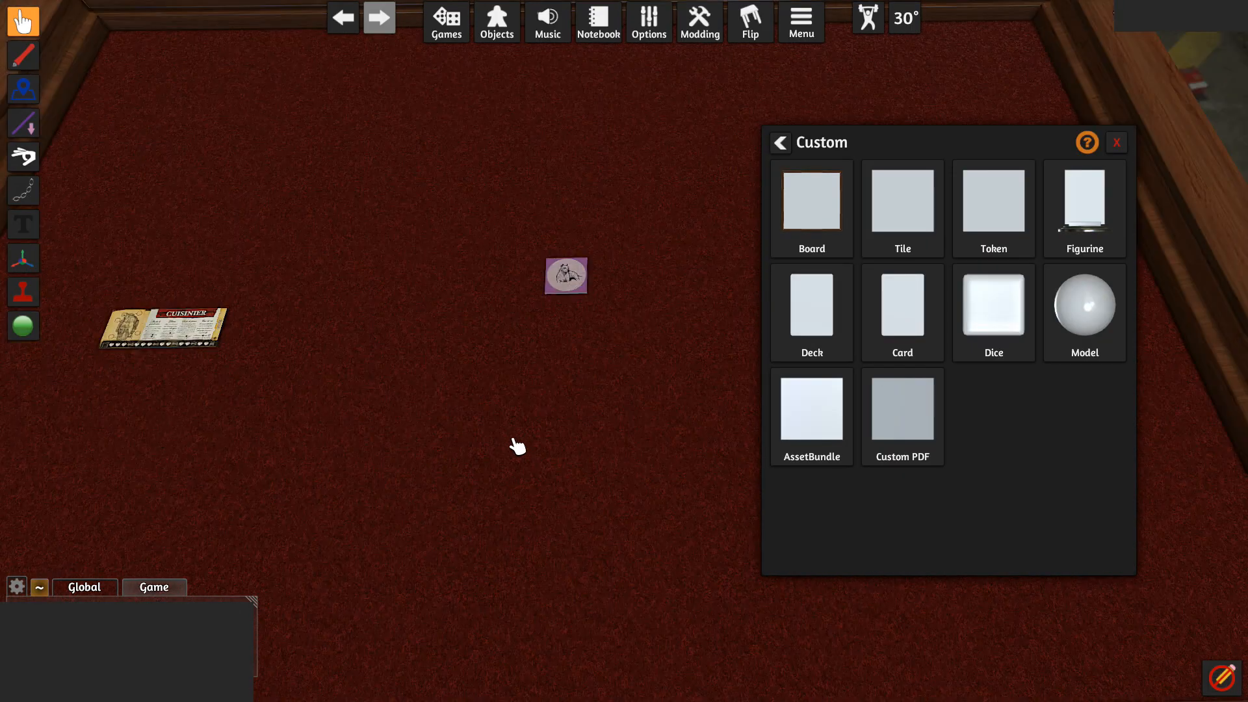
scroll(454, 403, up, 5)
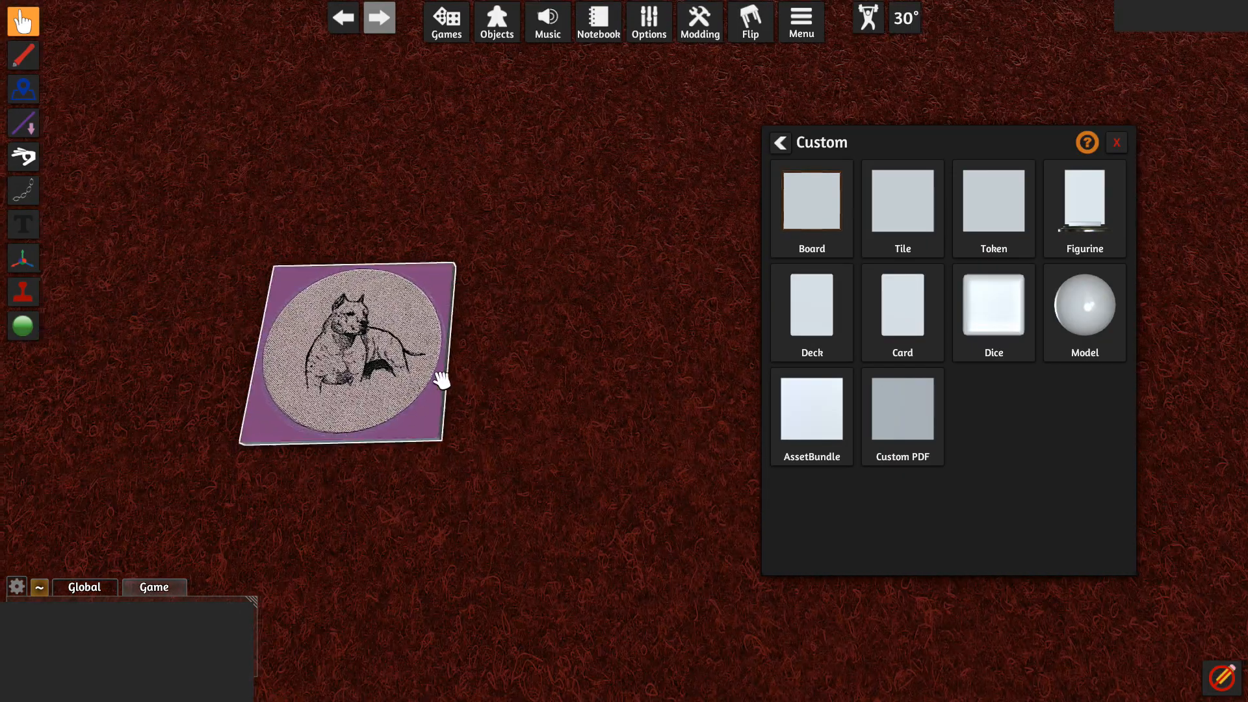
drag(442, 380, 474, 368)
right_drag(473, 368, 533, 379)
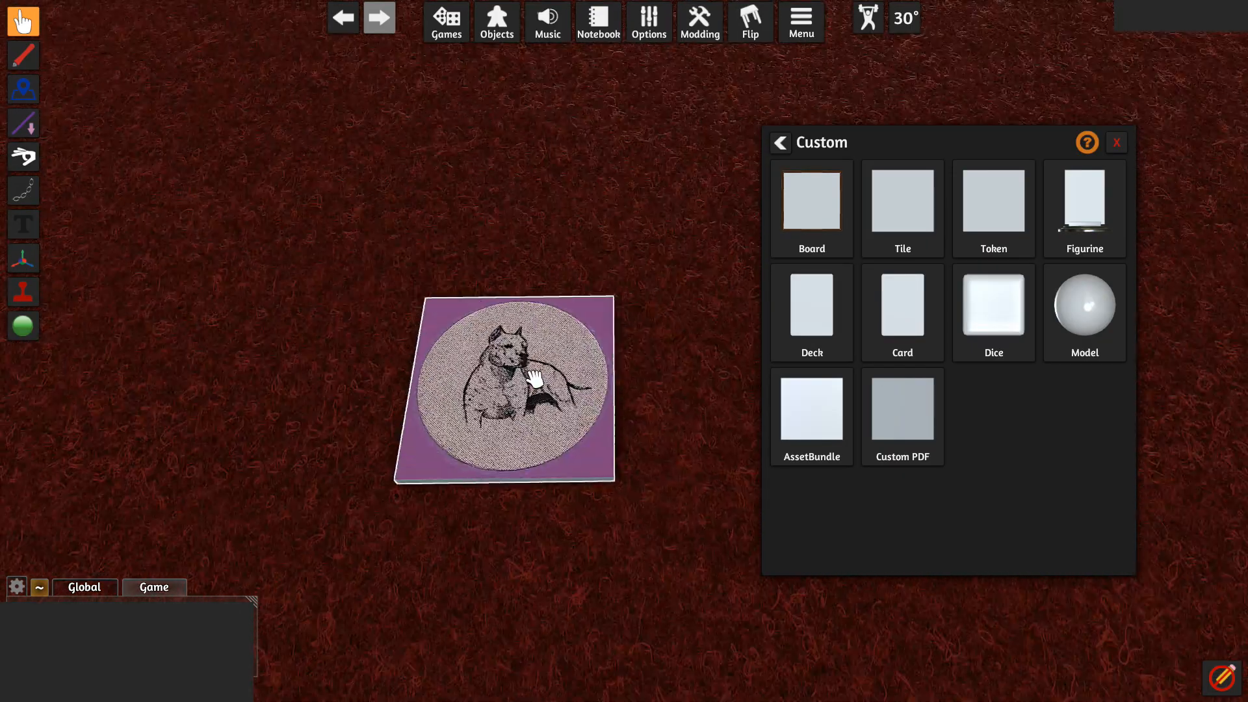
right_click(492, 346)
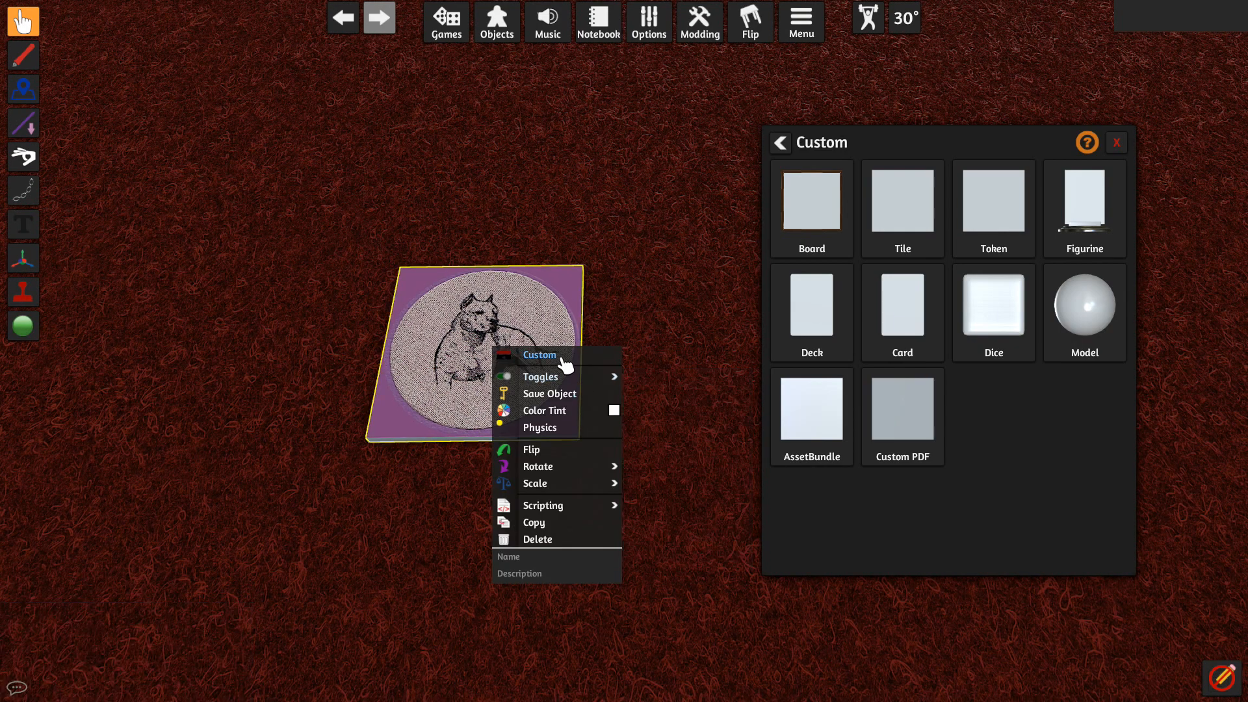
right_click(481, 338)
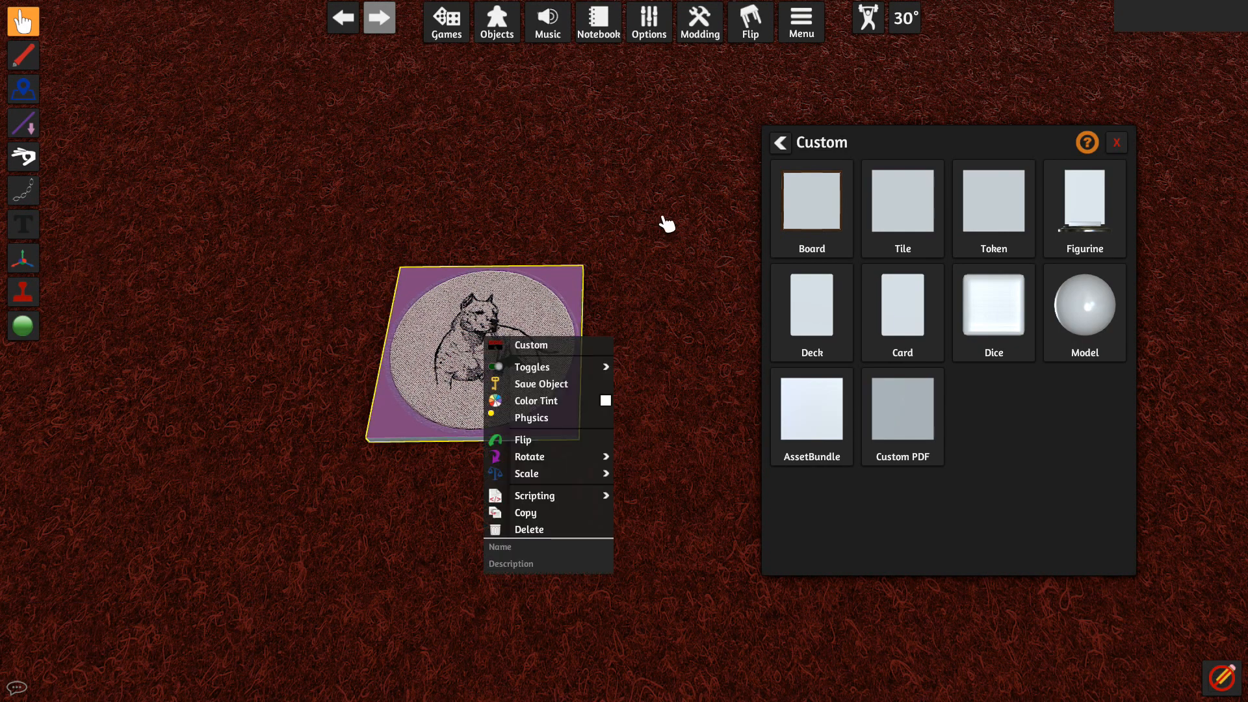
click(595, 308)
scroll(624, 302, down, 3)
key(d)
key(a)
Change the dog tile's type to Circle in its custom settings and re-import it.
right_click(502, 355)
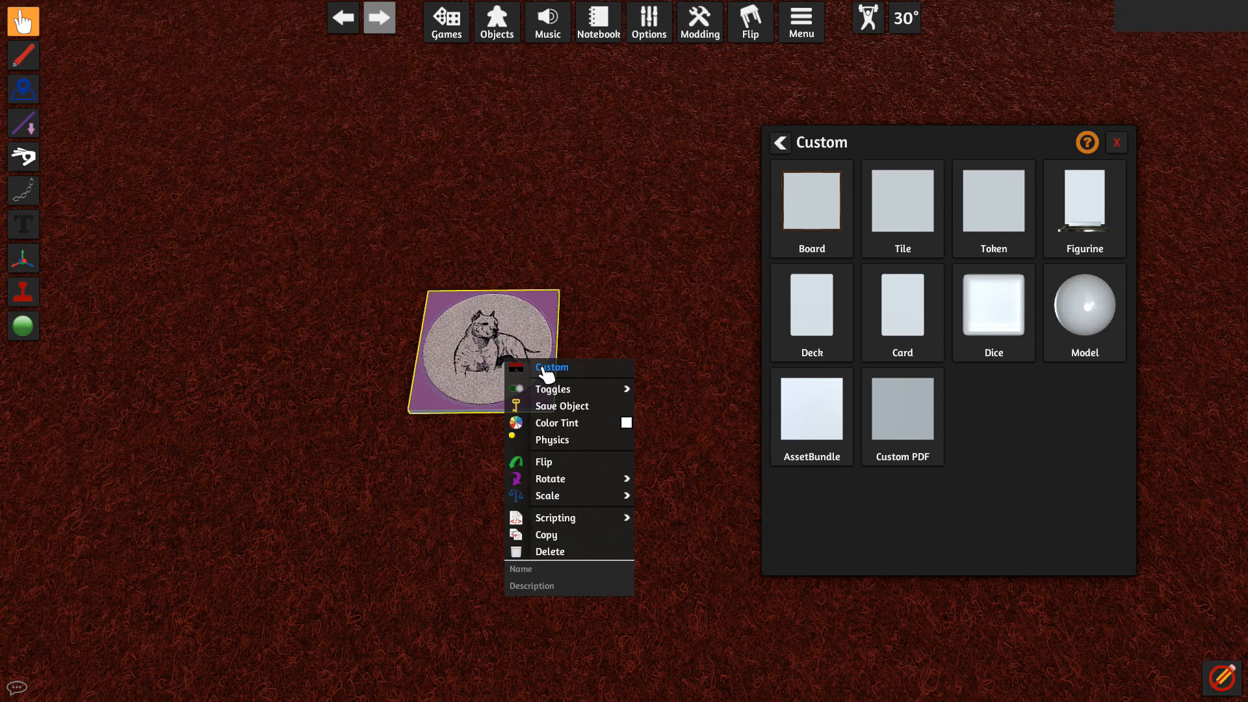
click(546, 369)
drag(559, 197, 478, 414)
click(445, 436)
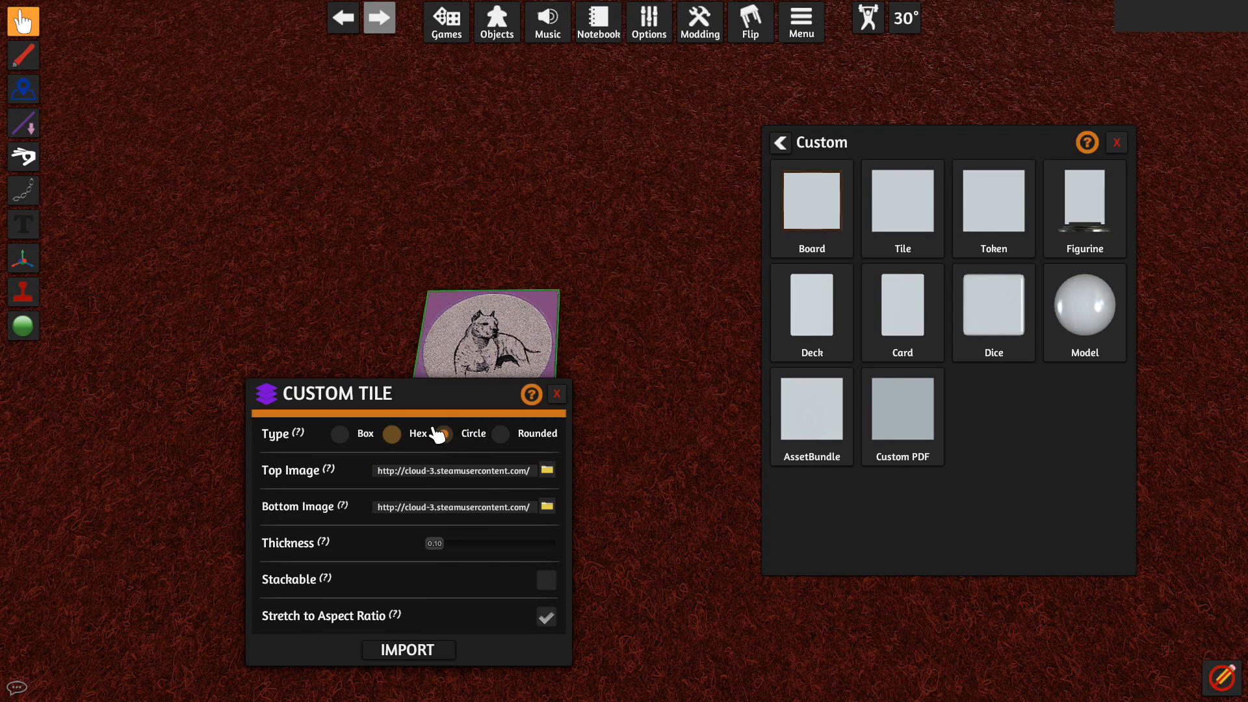
click(415, 652)
scroll(490, 381, down, 12)
Increase the round dog tile's thickness to about 0.57 and re-import it.
drag(541, 375, 490, 380)
right_click(459, 344)
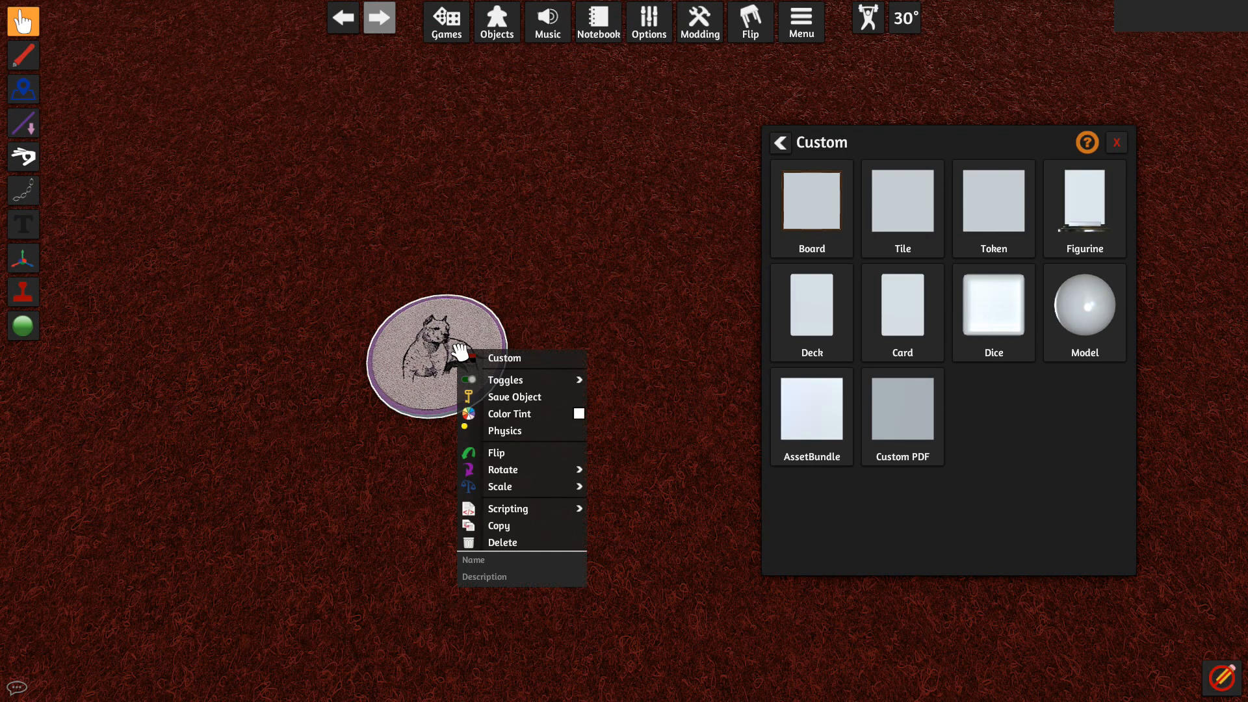
click(511, 359)
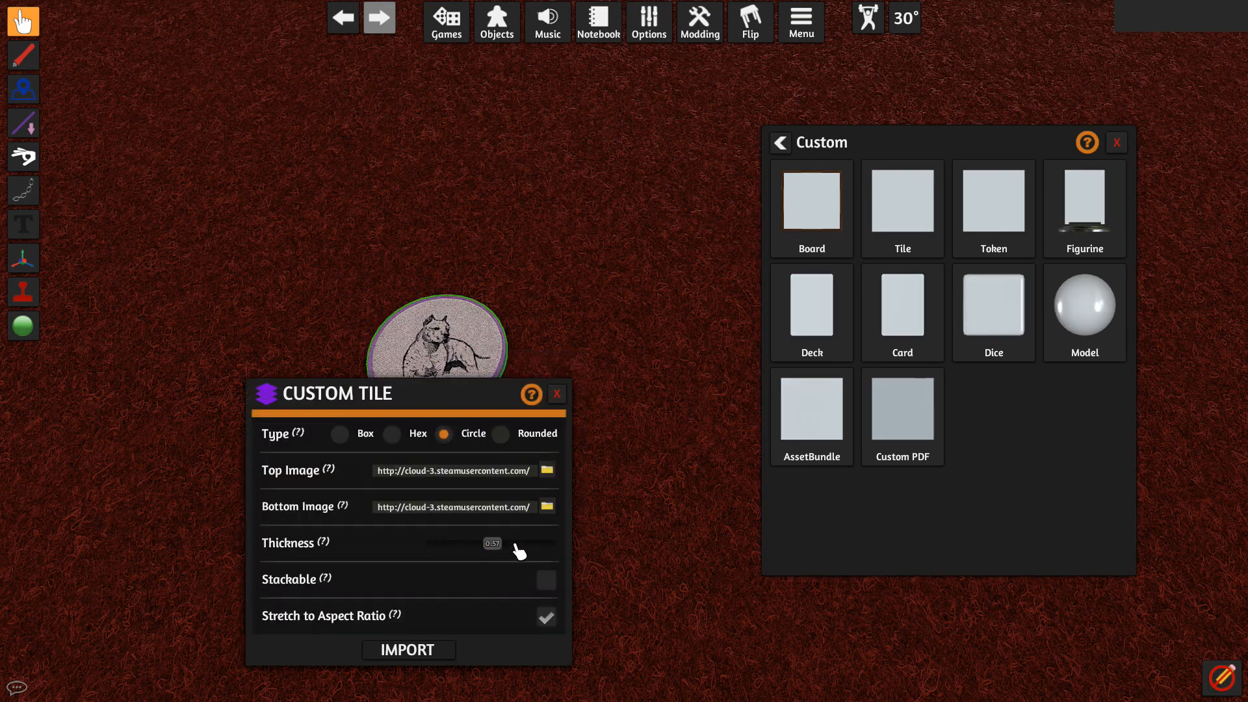
click(423, 652)
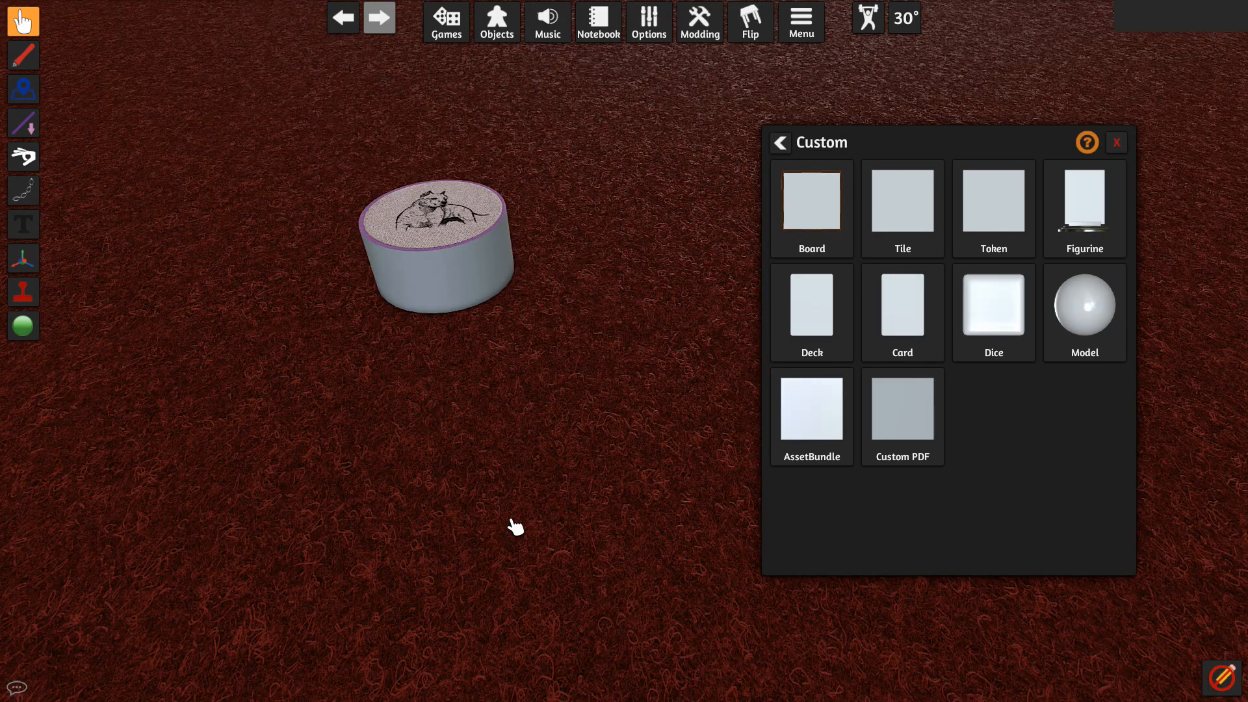
Apply a dark purple color tint to the edge of the thick dog tile.
right_click(471, 347)
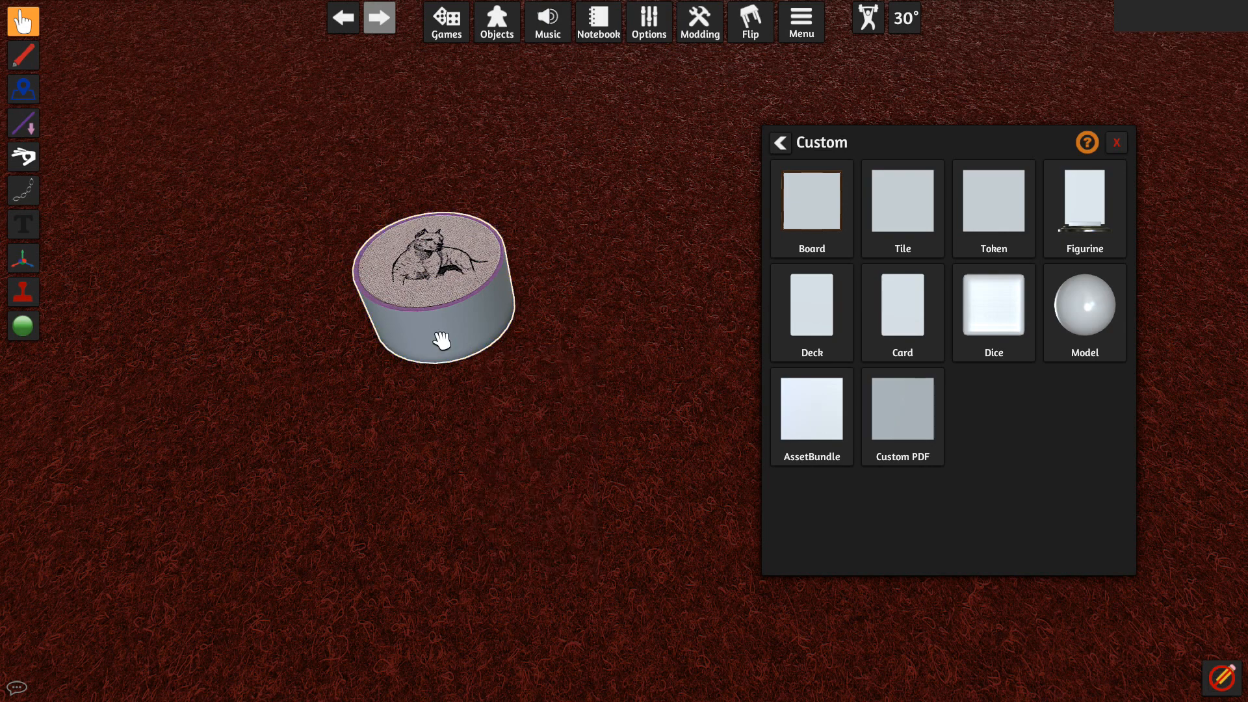
right_click(441, 335)
click(497, 401)
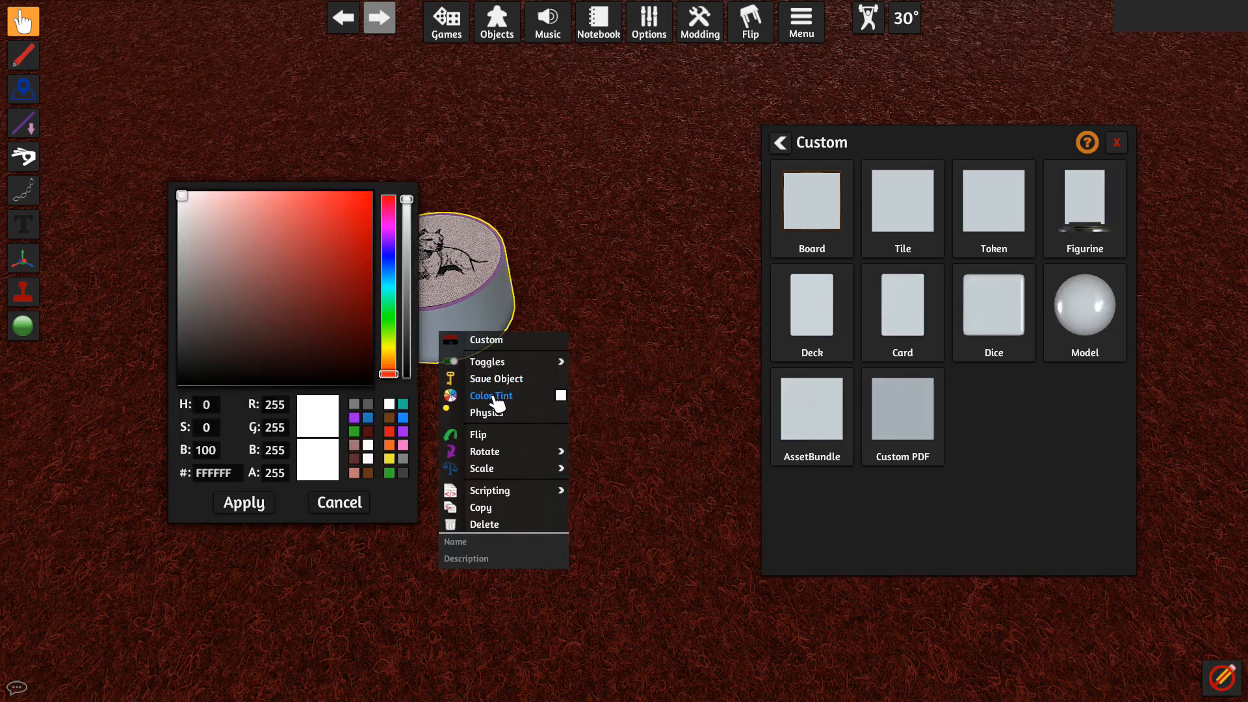
drag(365, 193, 365, 240)
click(364, 227)
drag(321, 298, 289, 297)
click(221, 512)
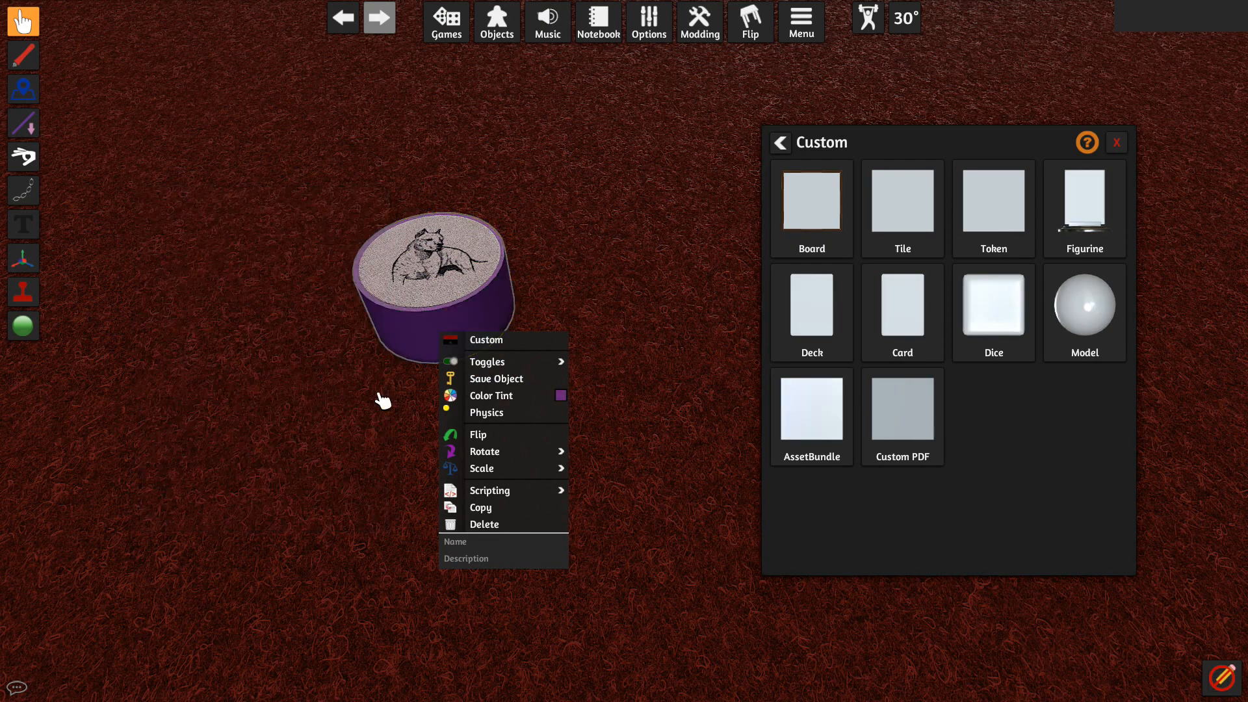
Brighten the dog tile's color tint to a lighter purple that better matches the border of its image.
click(503, 396)
click(307, 237)
click(215, 509)
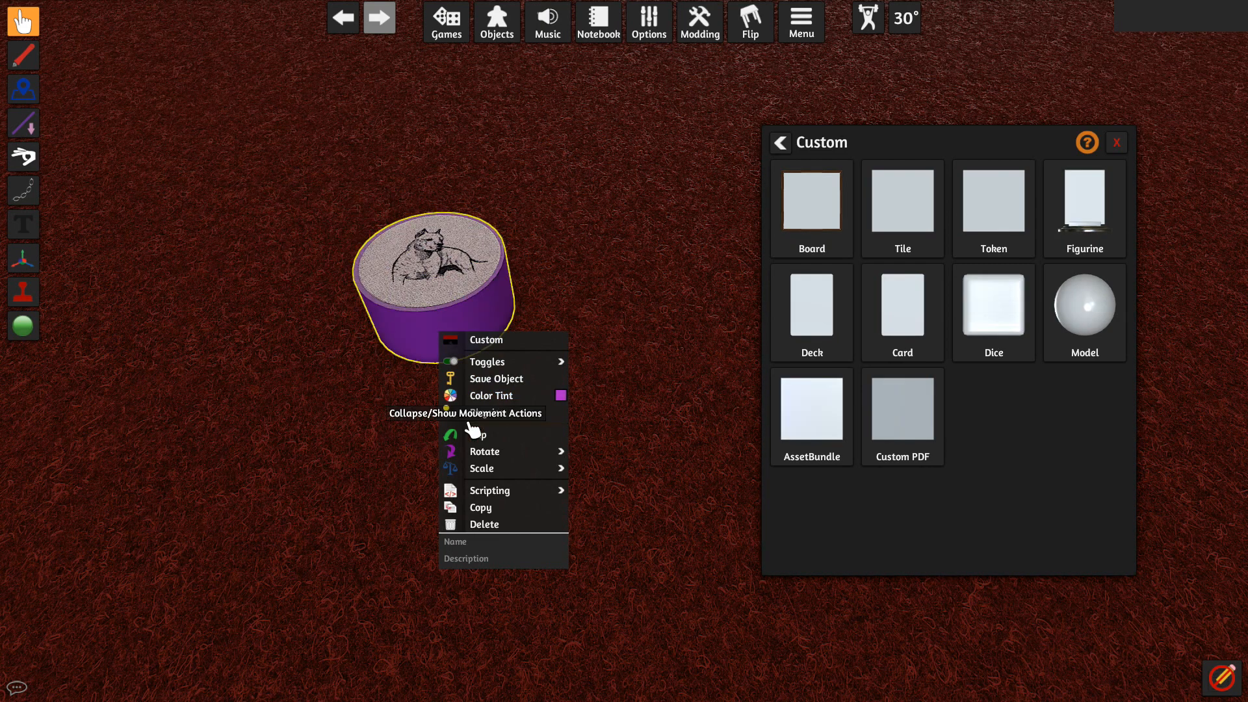
right_click(402, 372)
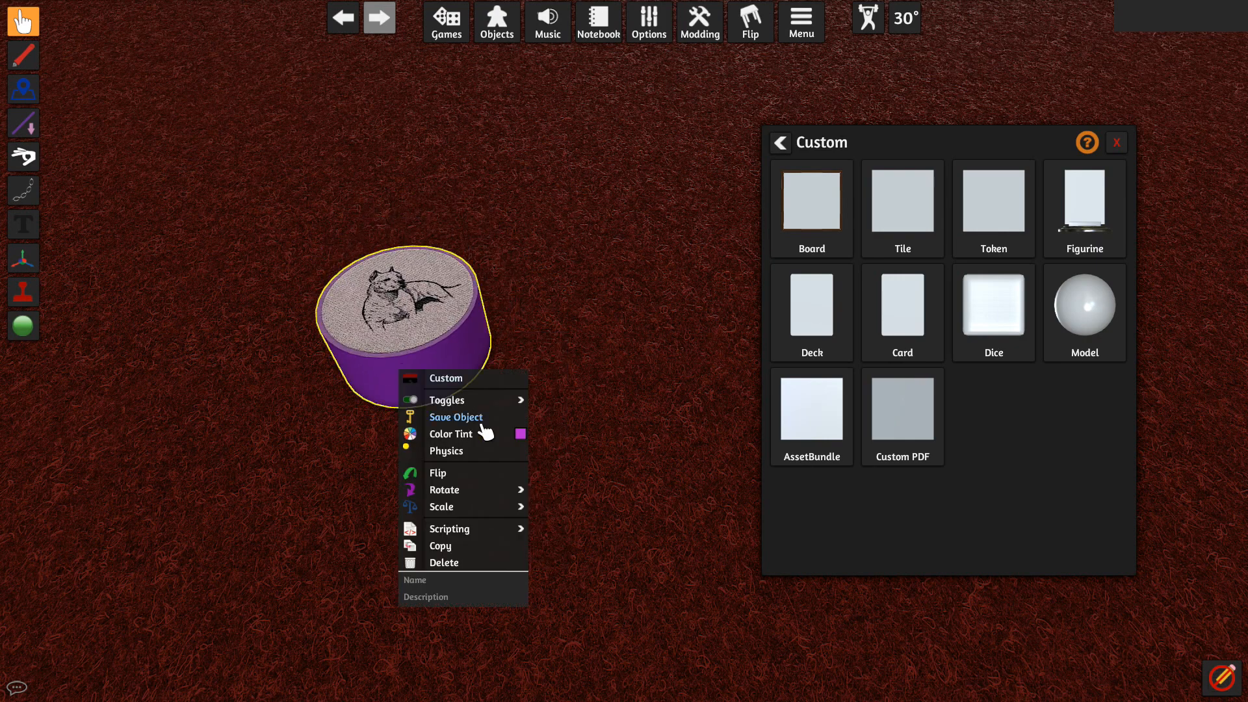
click(450, 433)
click(293, 218)
click(215, 509)
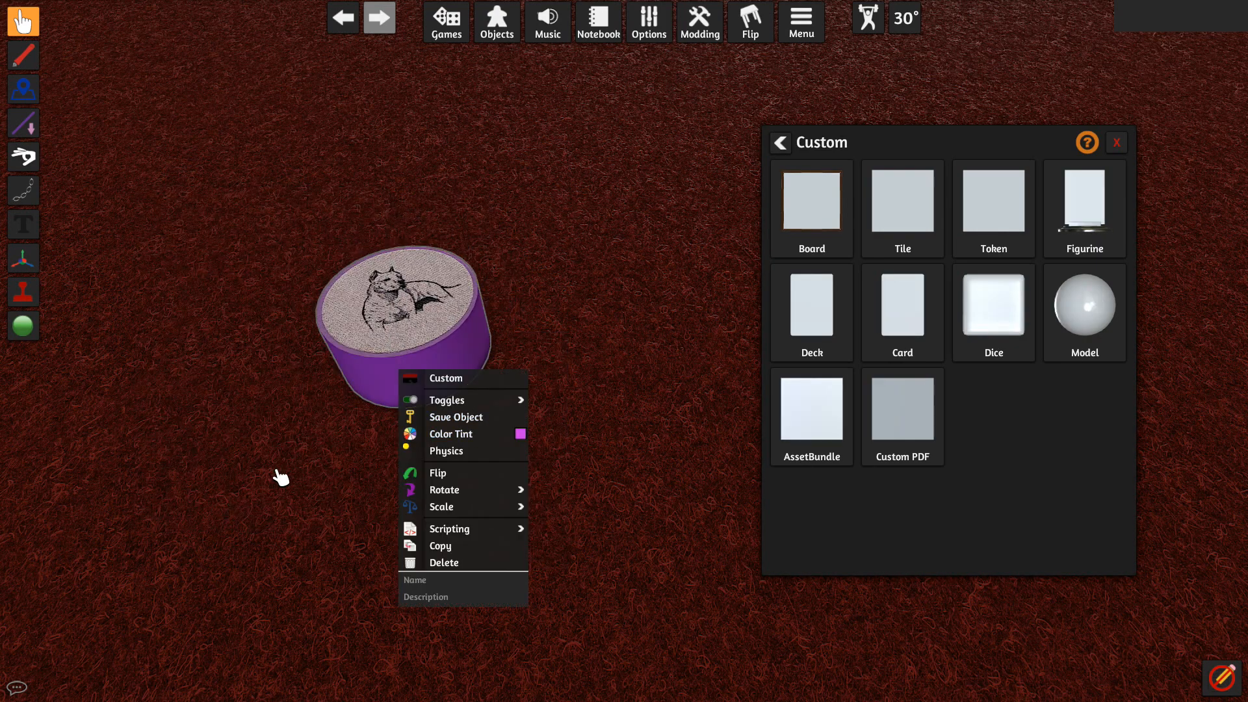
Flip the dog tile to check its bottom face against the edge color, and flip it back.
key(f)
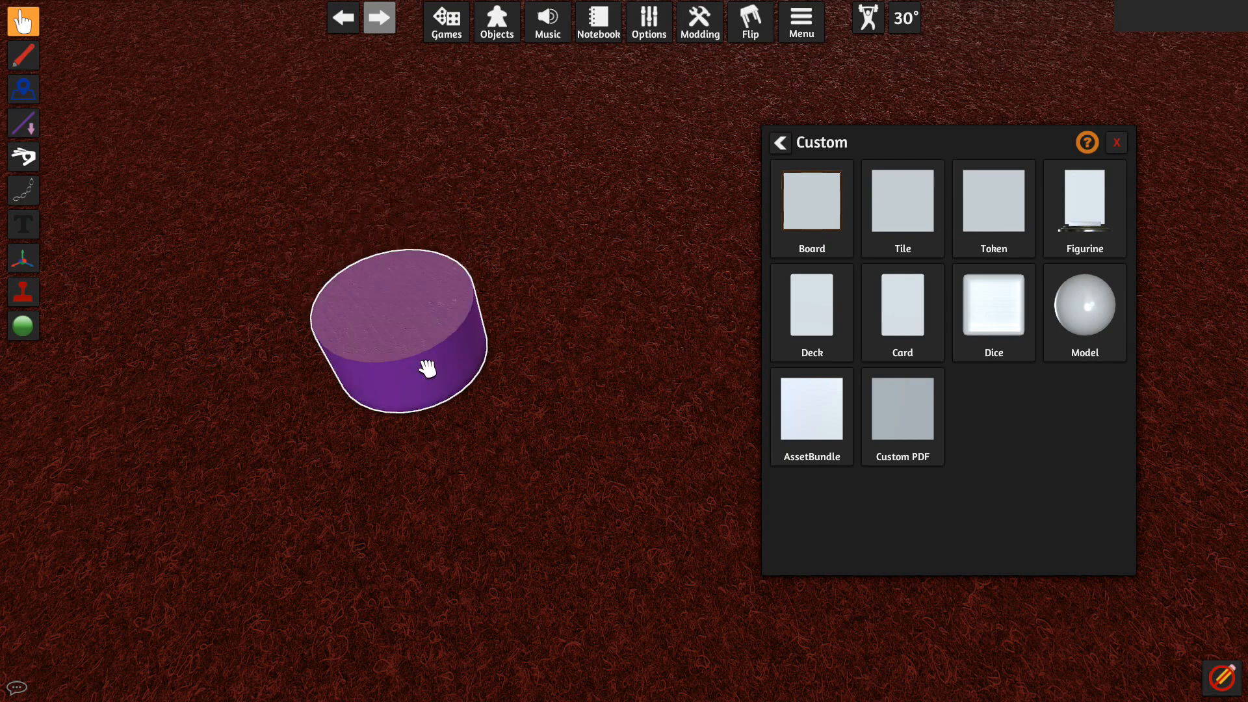
drag(423, 358, 462, 334)
key(f)
Move the dog tile across the table and set it down near the Cuisinier tile.
scroll(462, 336, down, 5)
drag(568, 352, 235, 286)
right_drag(235, 286, 220, 340)
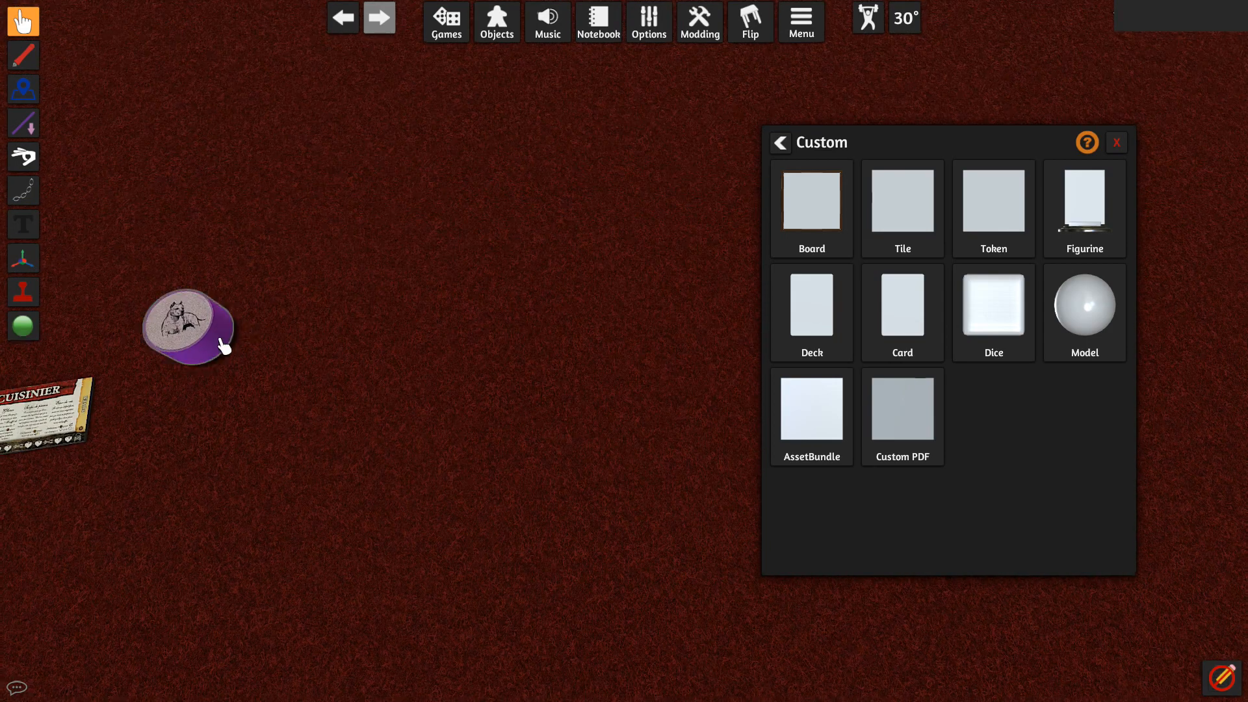
right_drag(282, 406, 337, 359)
key(a)
key(w)
key(s)
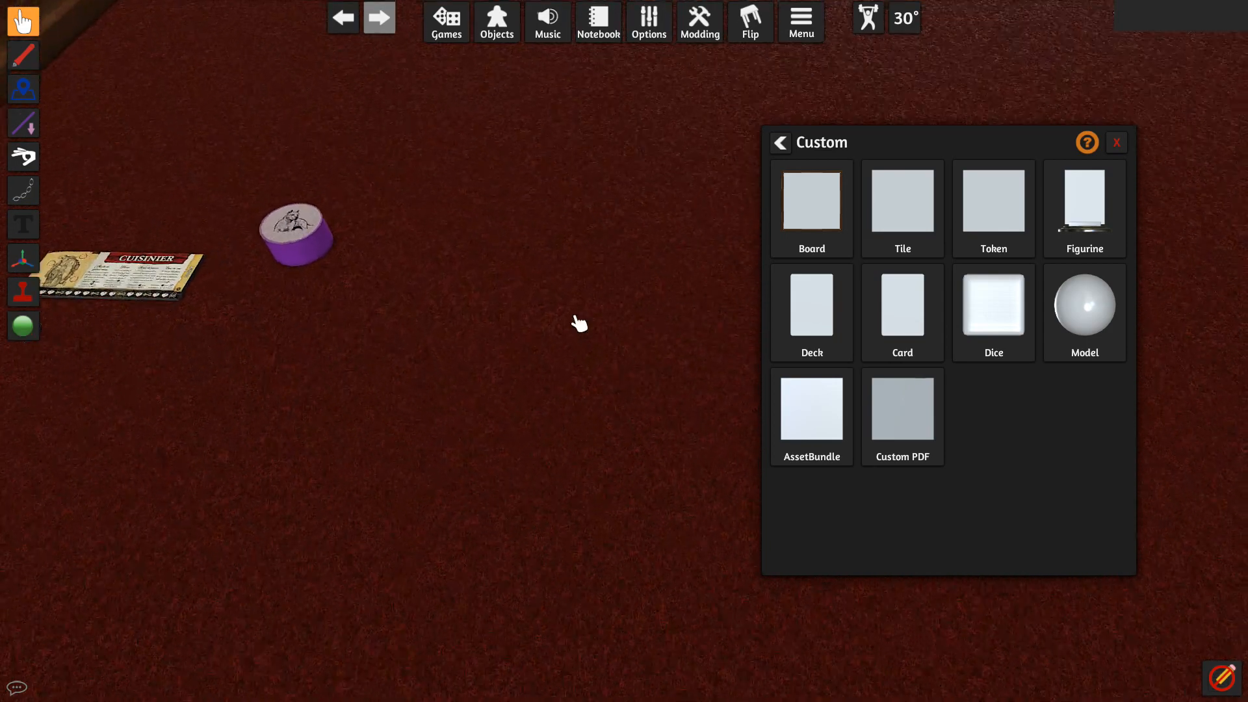
right_drag(576, 320, 634, 280)
key(w)
key(w)
key(d)
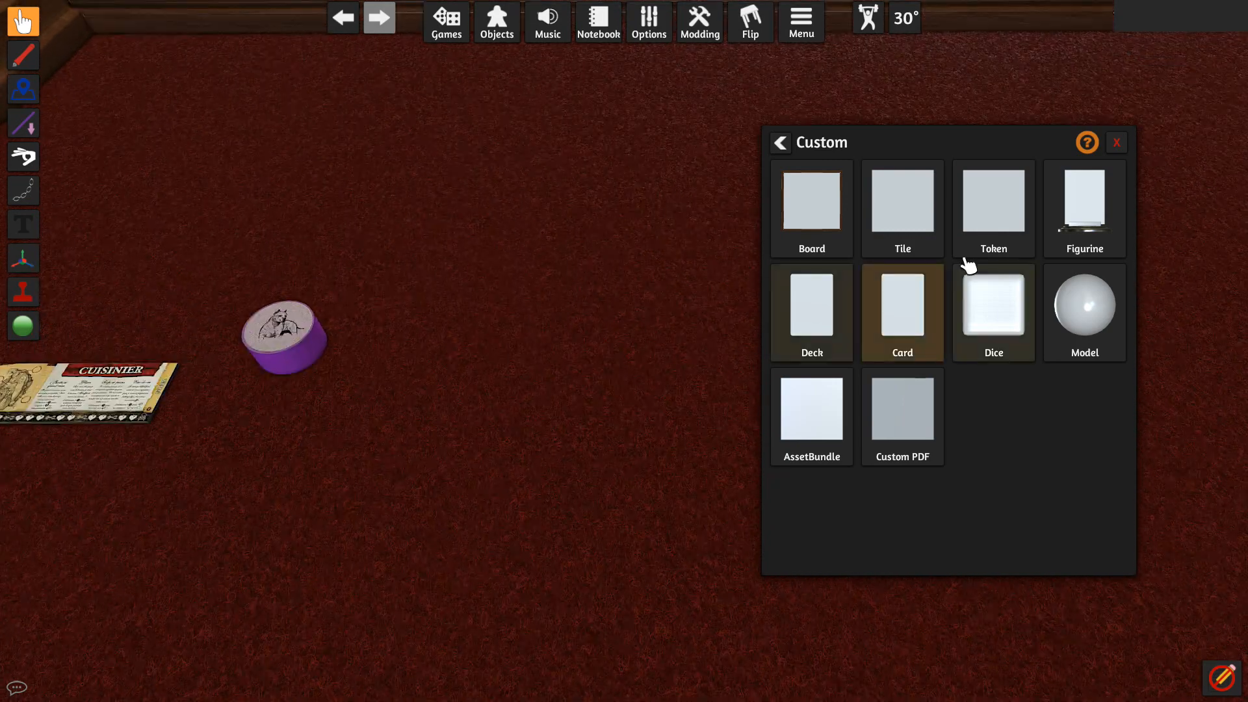
Add a custom token and upload pion_fourrure.png to the Steam Cloud root folder as its image.
click(998, 218)
click(672, 333)
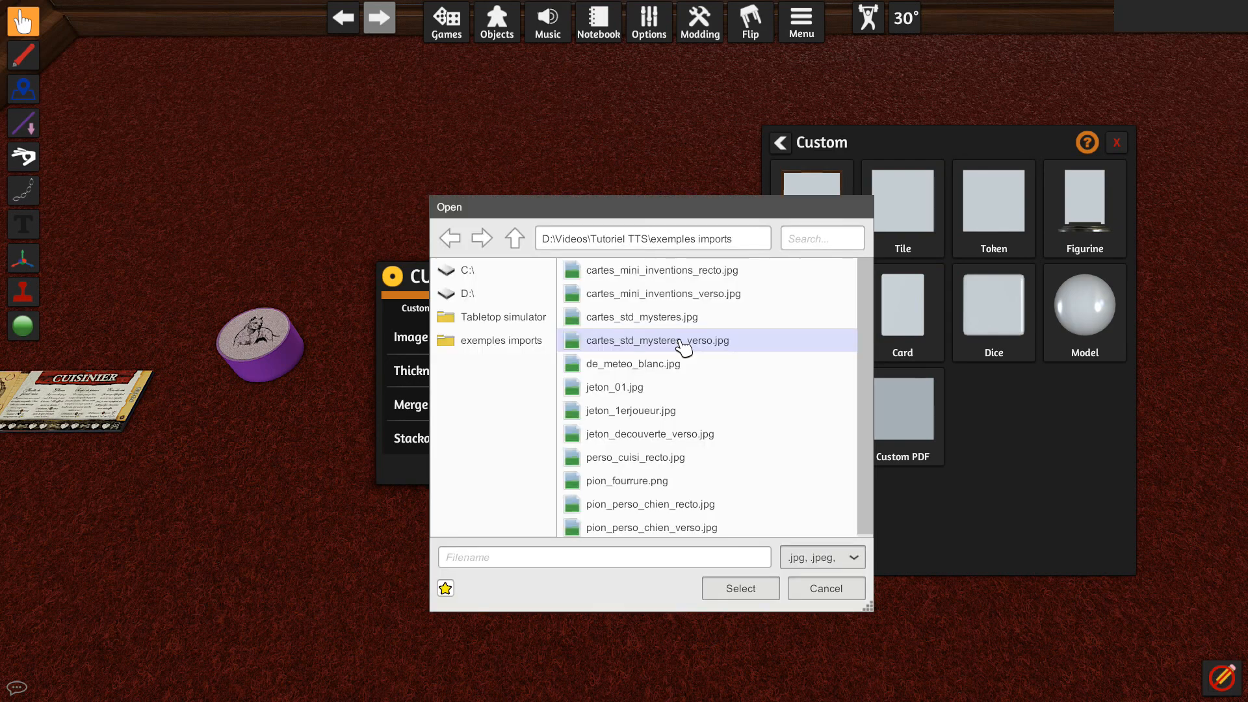
scroll(679, 424, down, 2)
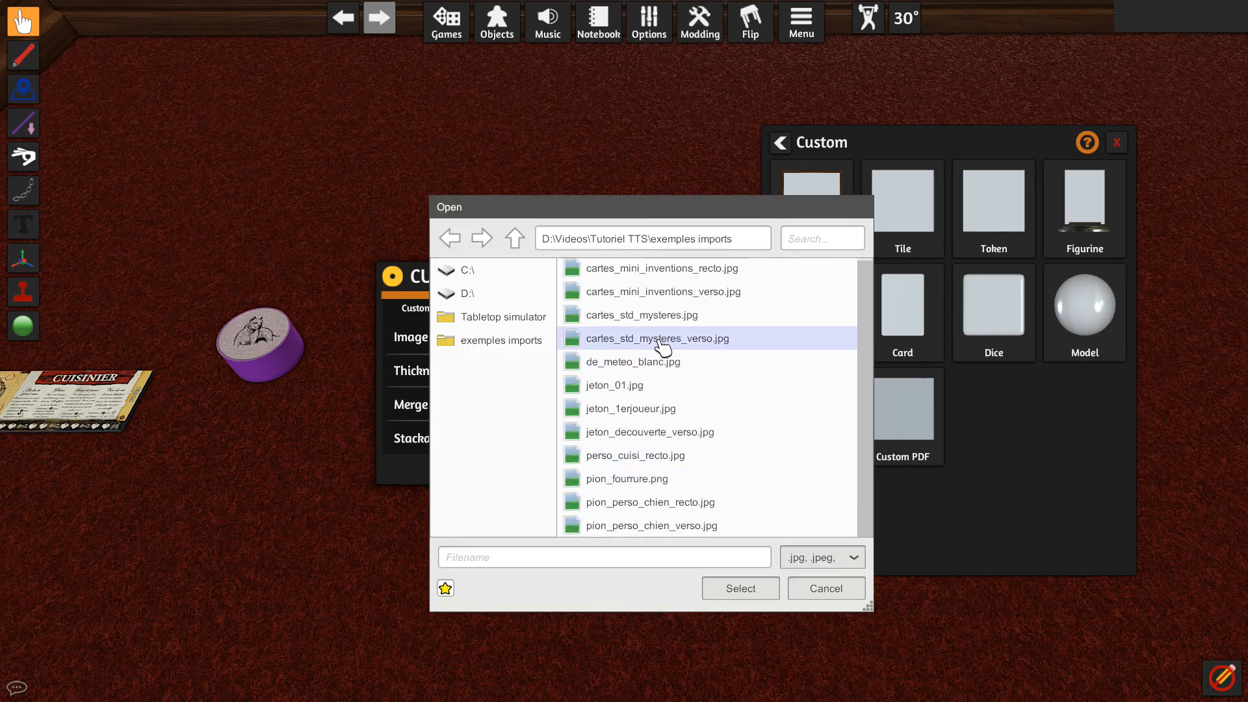
scroll(663, 342, up, 2)
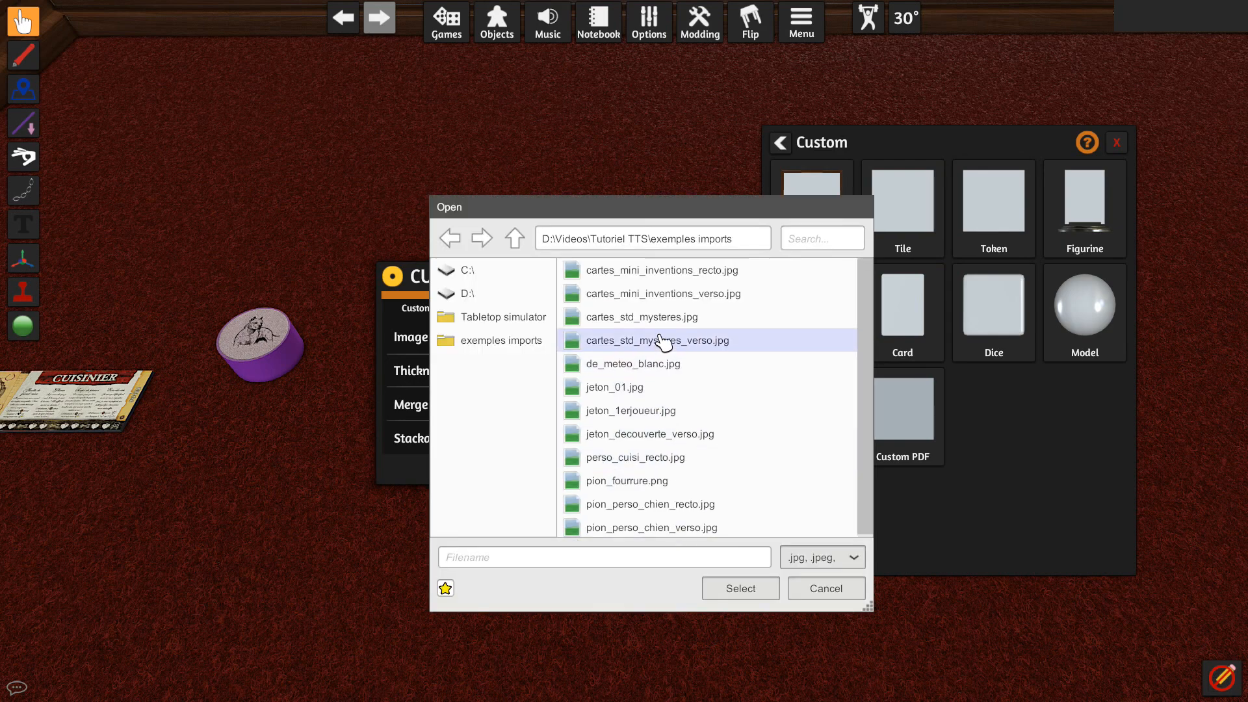
click(652, 390)
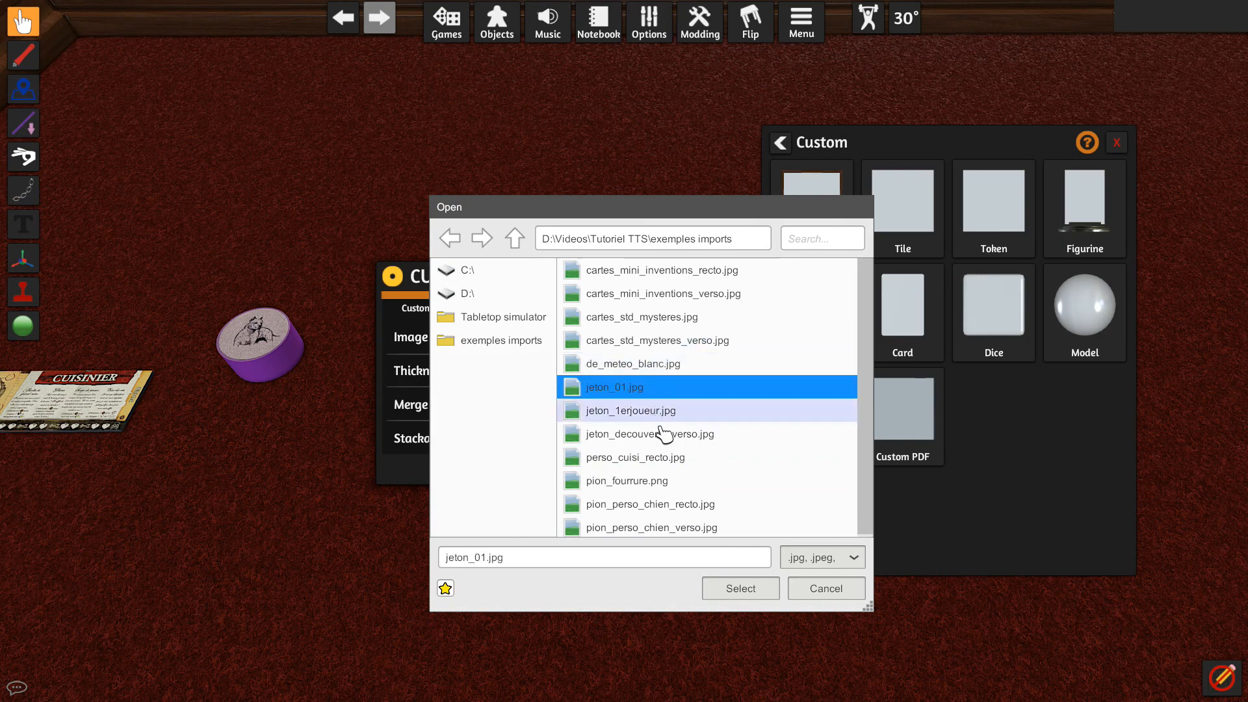
click(651, 481)
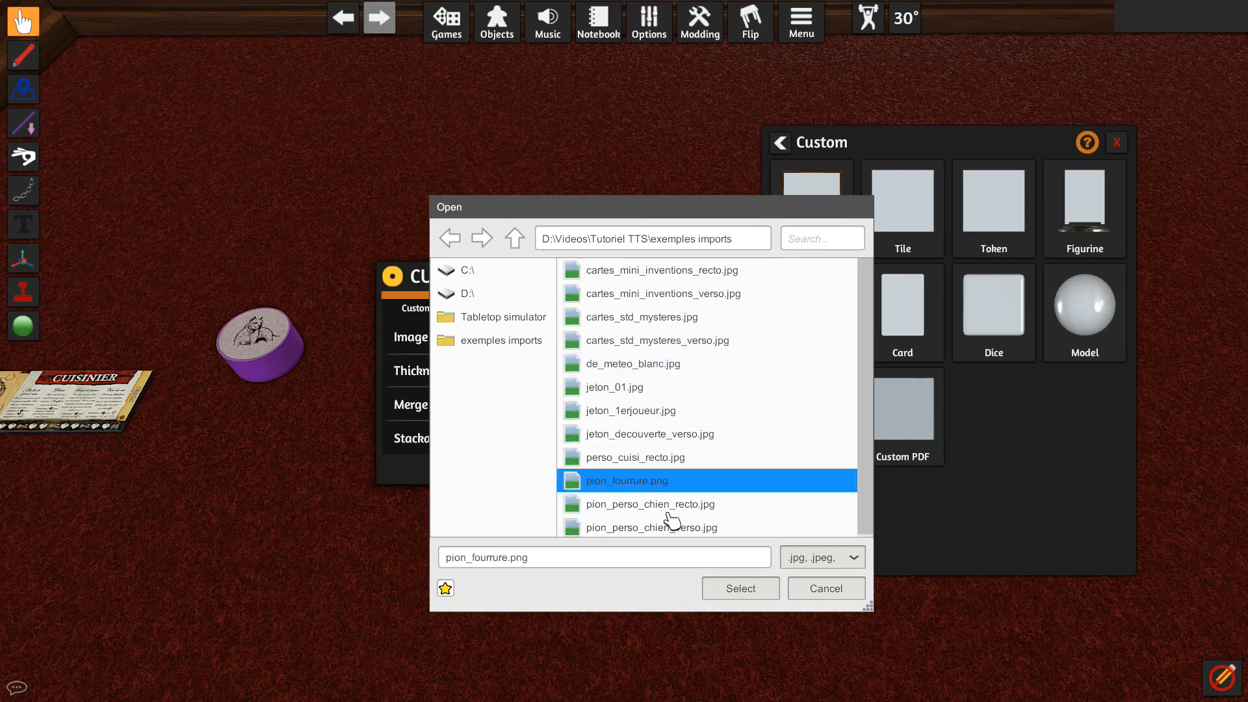
click(735, 588)
click(585, 379)
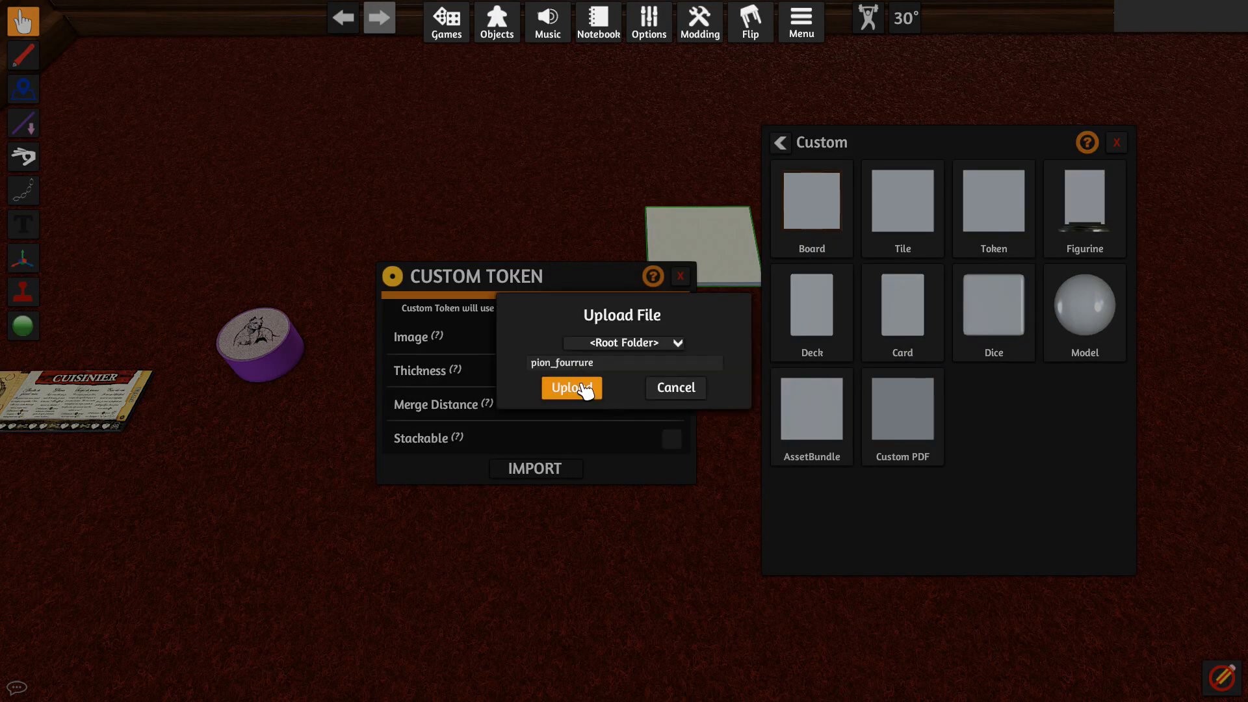
click(572, 388)
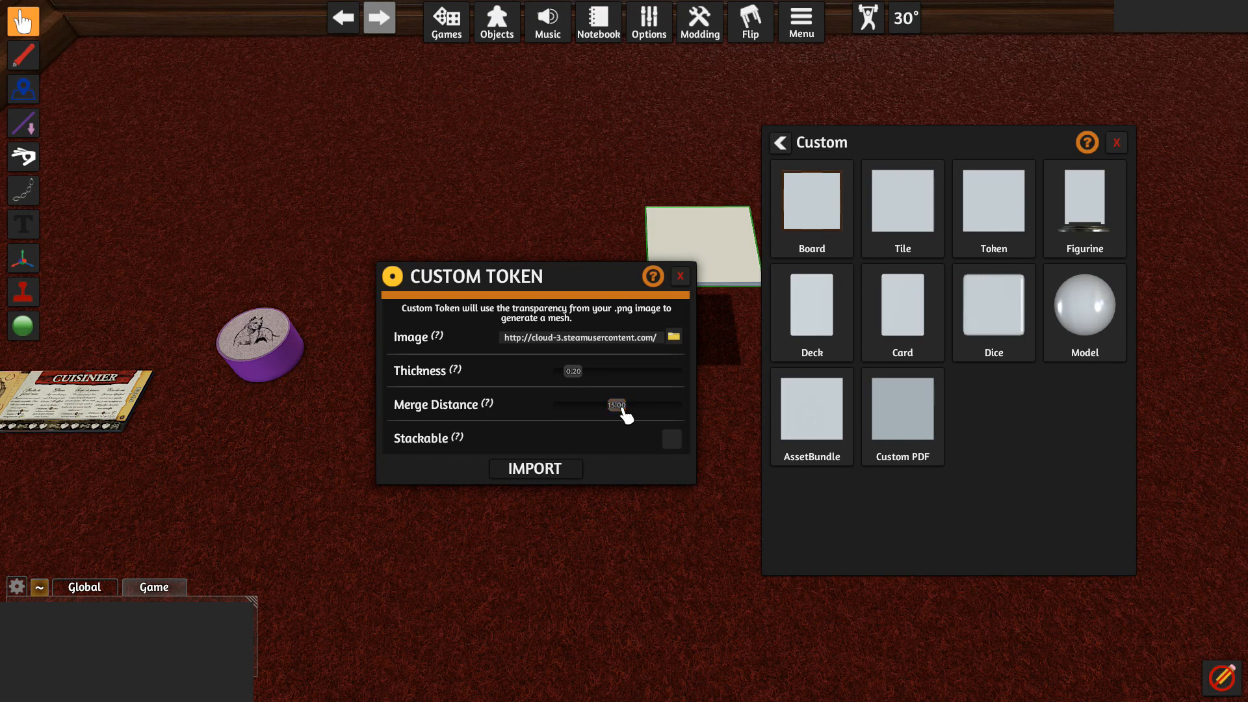
Import the fur token with thickness 0.20 and merge distance 15.00, and place it on the open table area.
drag(623, 410, 622, 409)
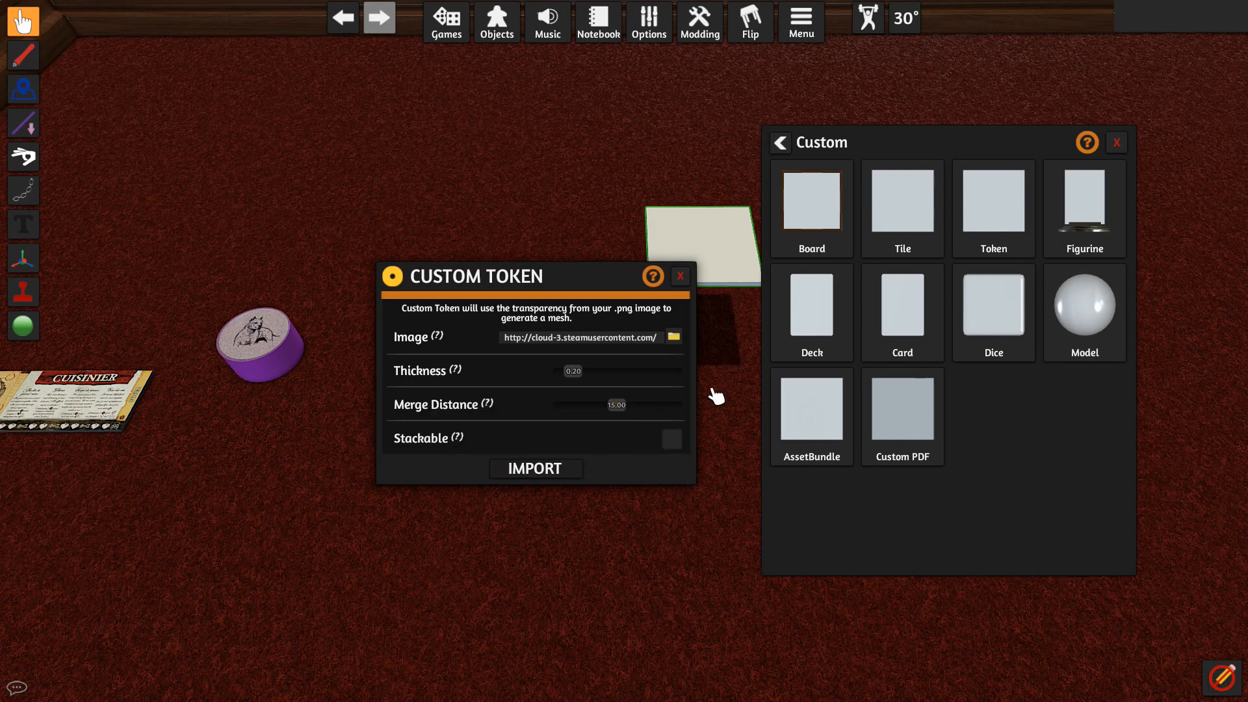
click(533, 478)
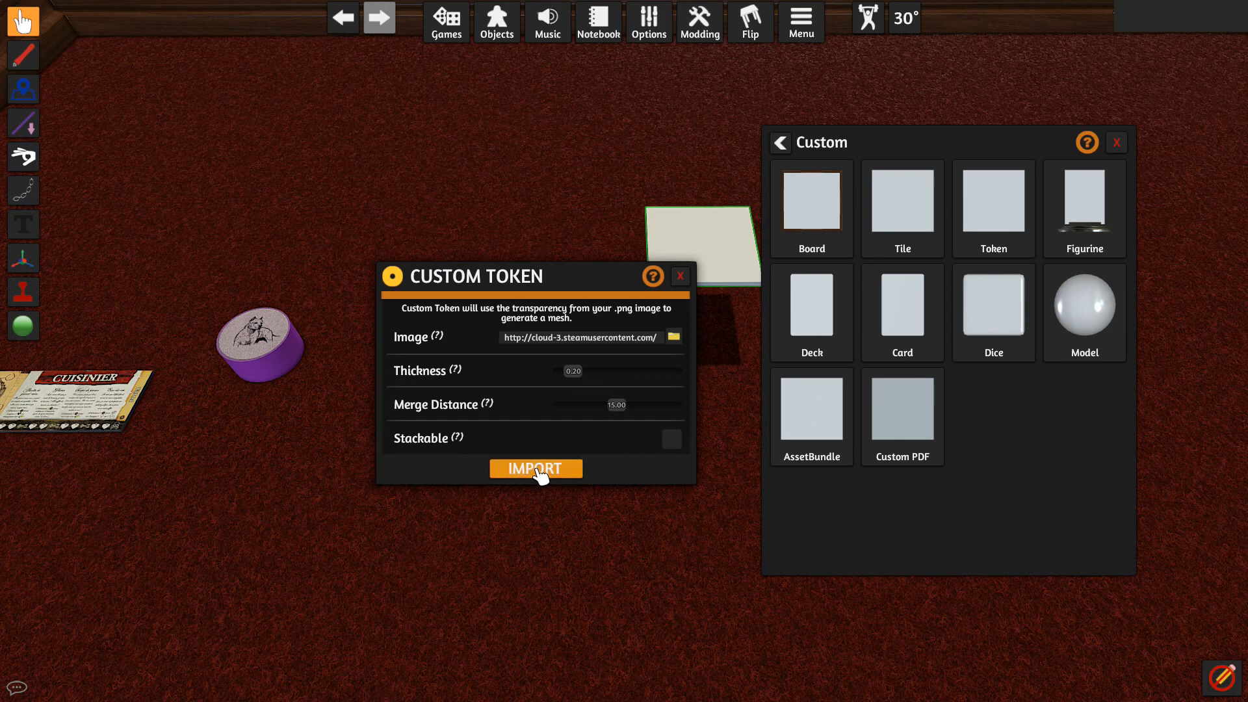
click(537, 476)
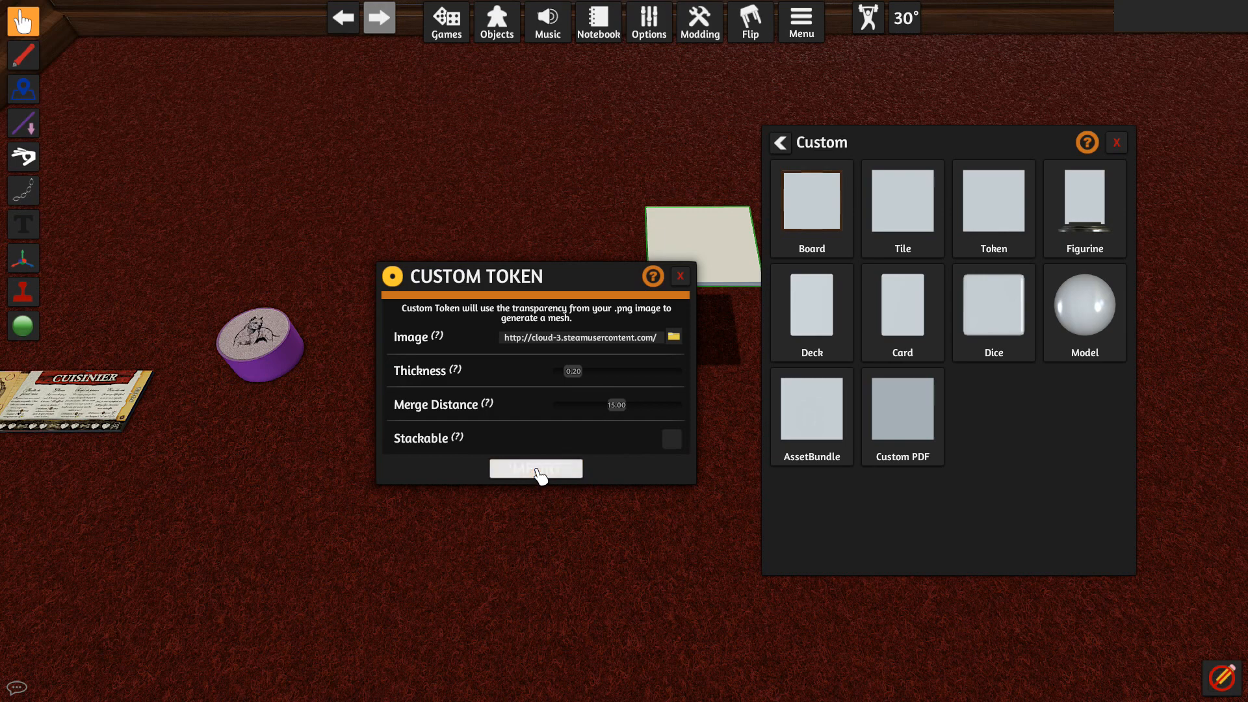
drag(650, 327, 584, 407)
Rotate the fur token clockwise in 30° increments to inspect its cut-out shape up close.
right_drag(613, 516, 618, 491)
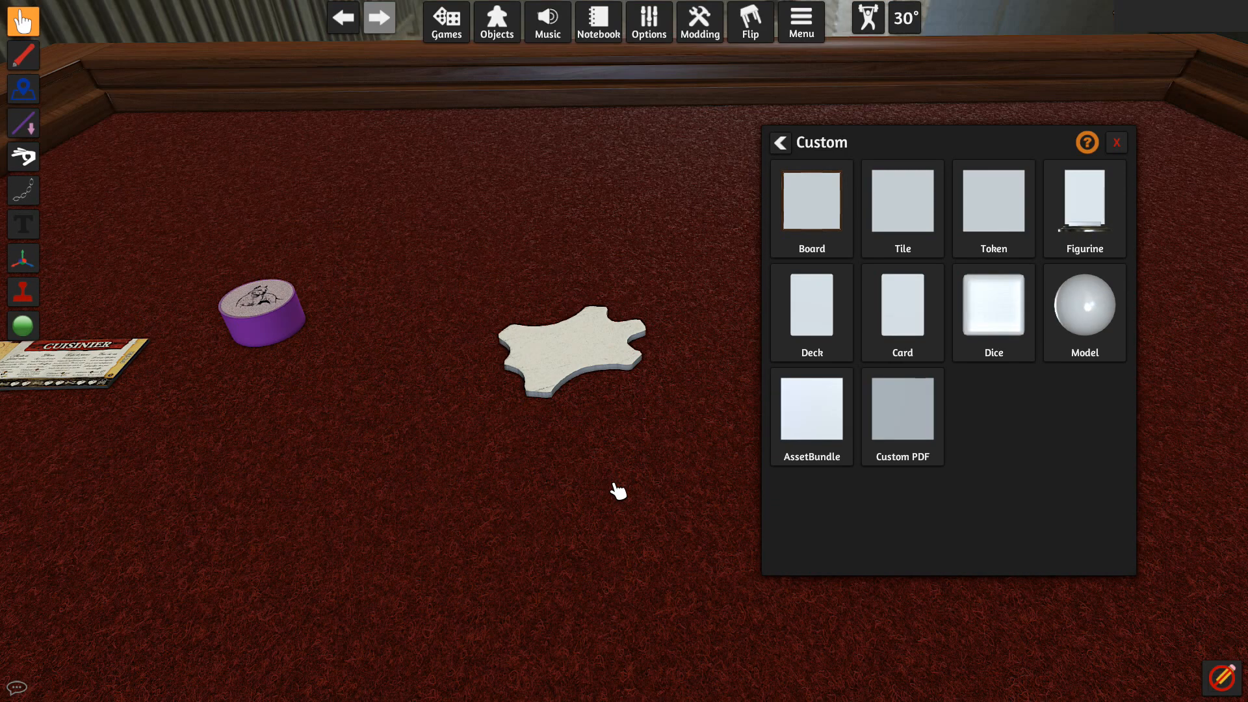
key(e)
key(e)
key(e)
key(e)
scroll(587, 379, up, 3)
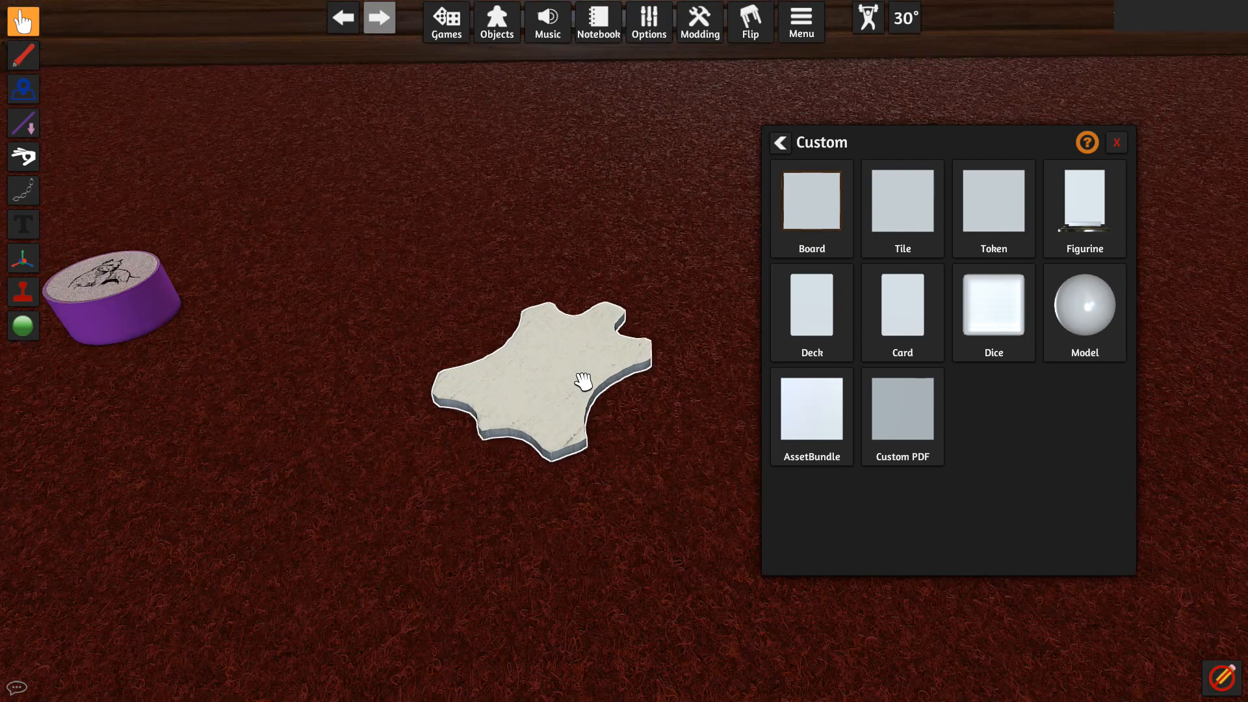
Increase the fur token's thickness to about 0.7 in its custom settings and re-import it.
right_click(583, 380)
click(622, 386)
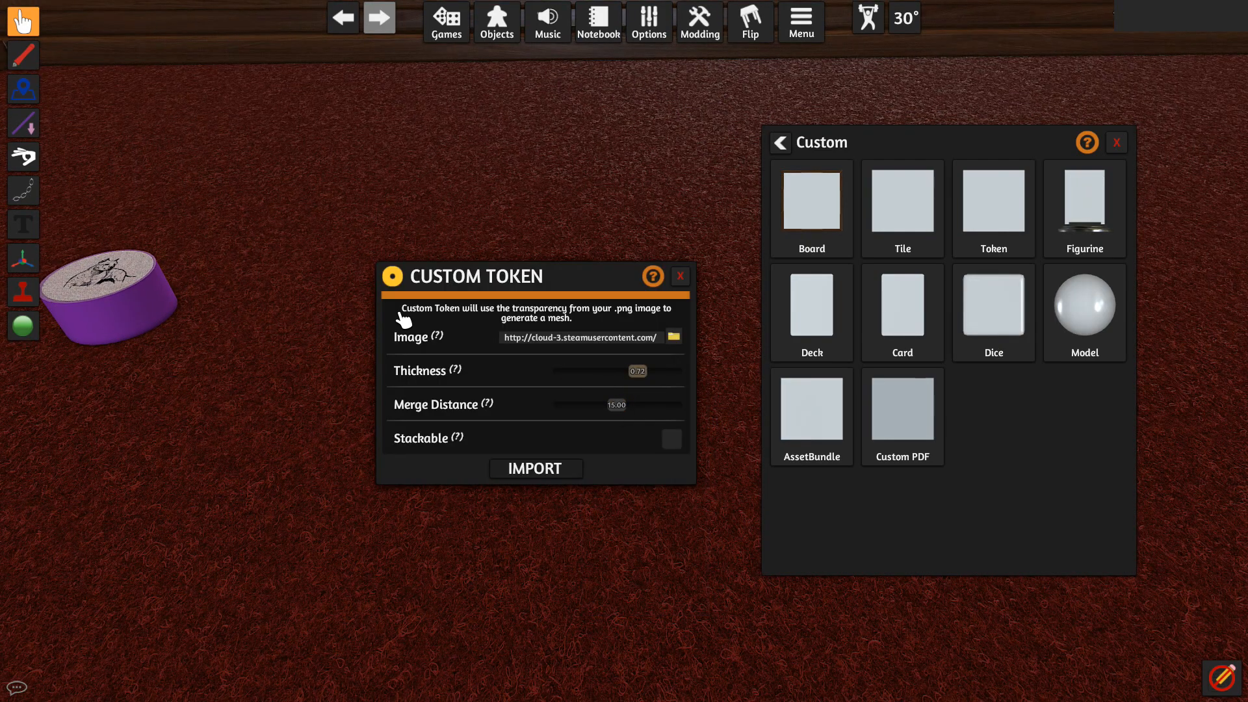
click(528, 468)
Turn the thickened fur token counterclockwise in 30° increments and view it together with the other pieces.
right_click(559, 396)
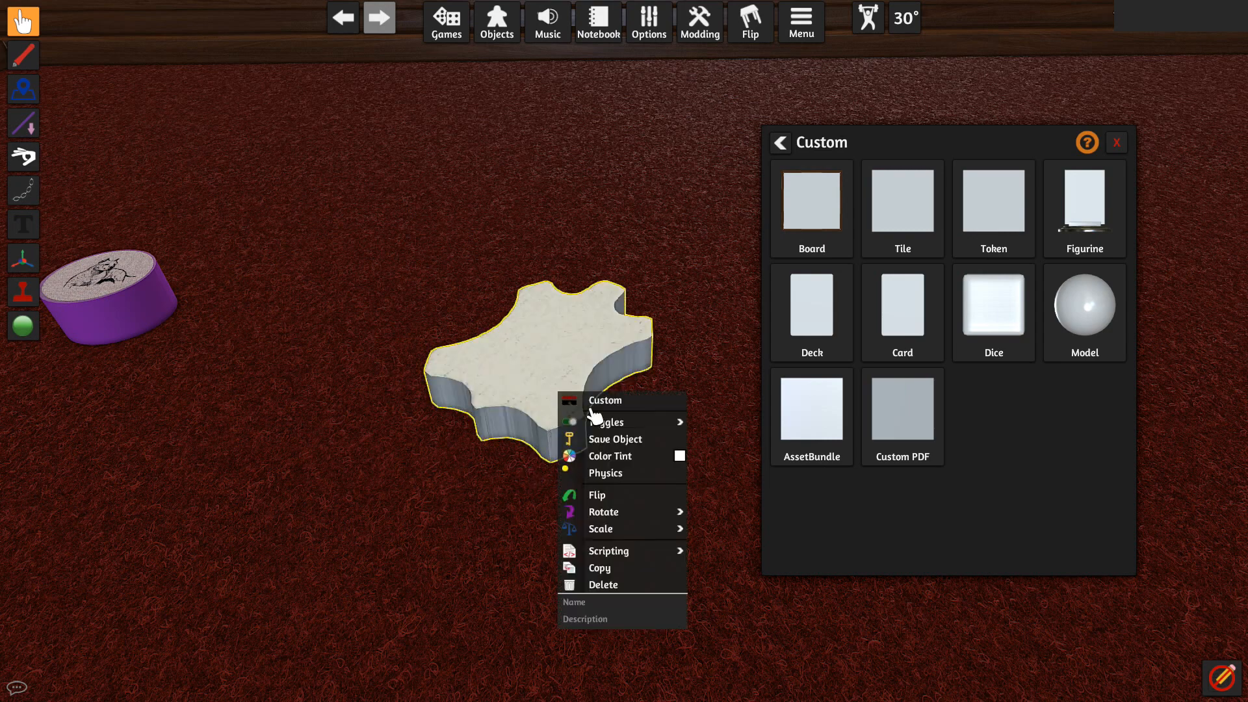
drag(548, 379, 548, 380)
key(q)
key(q)
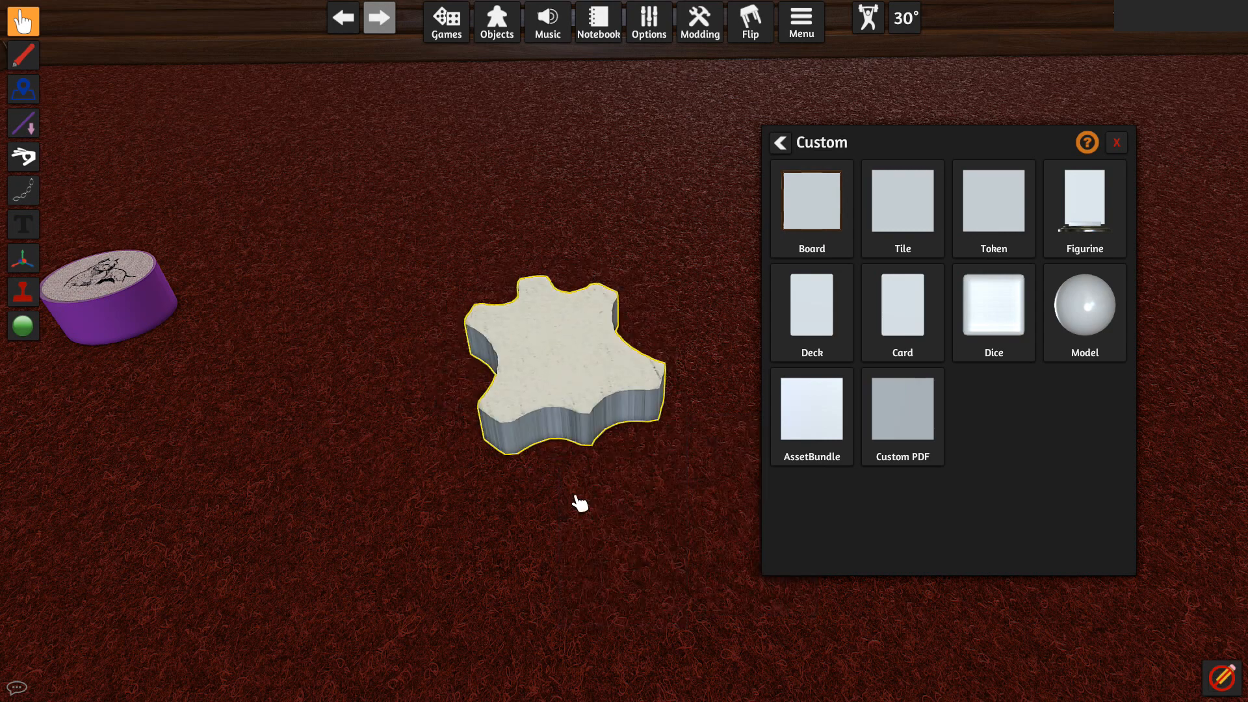
scroll(580, 503, down, 10)
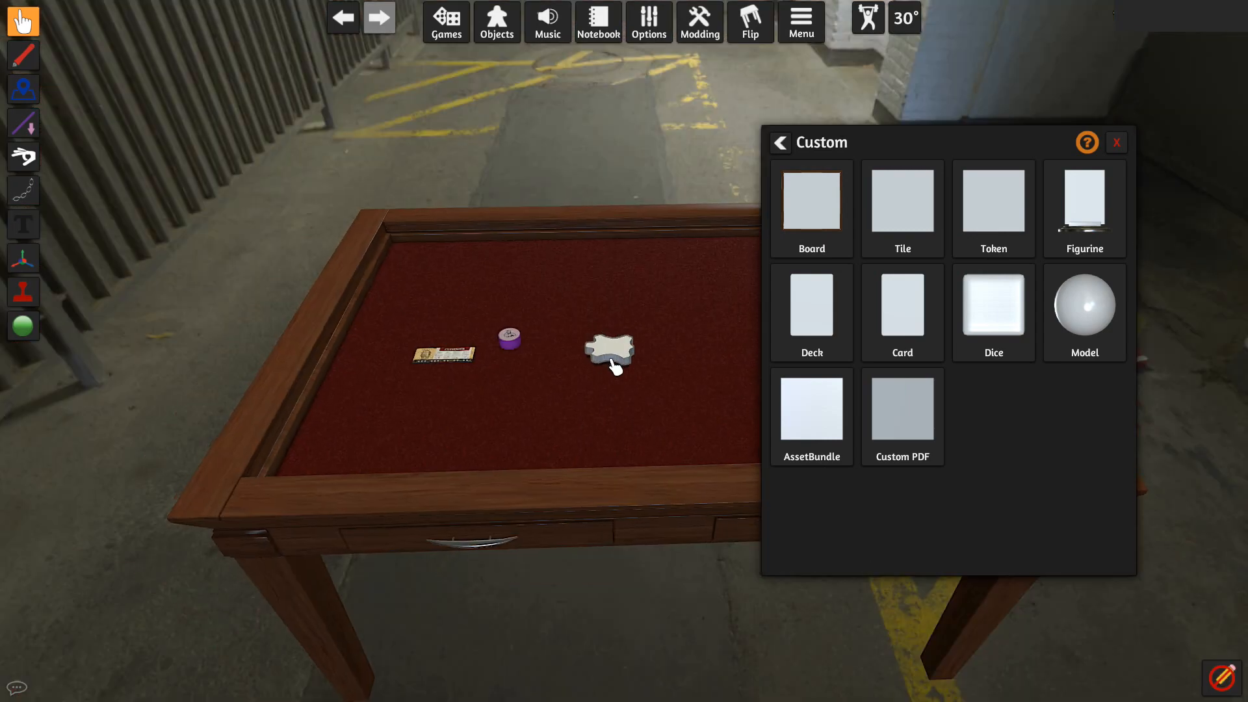
scroll(589, 406, up, 10)
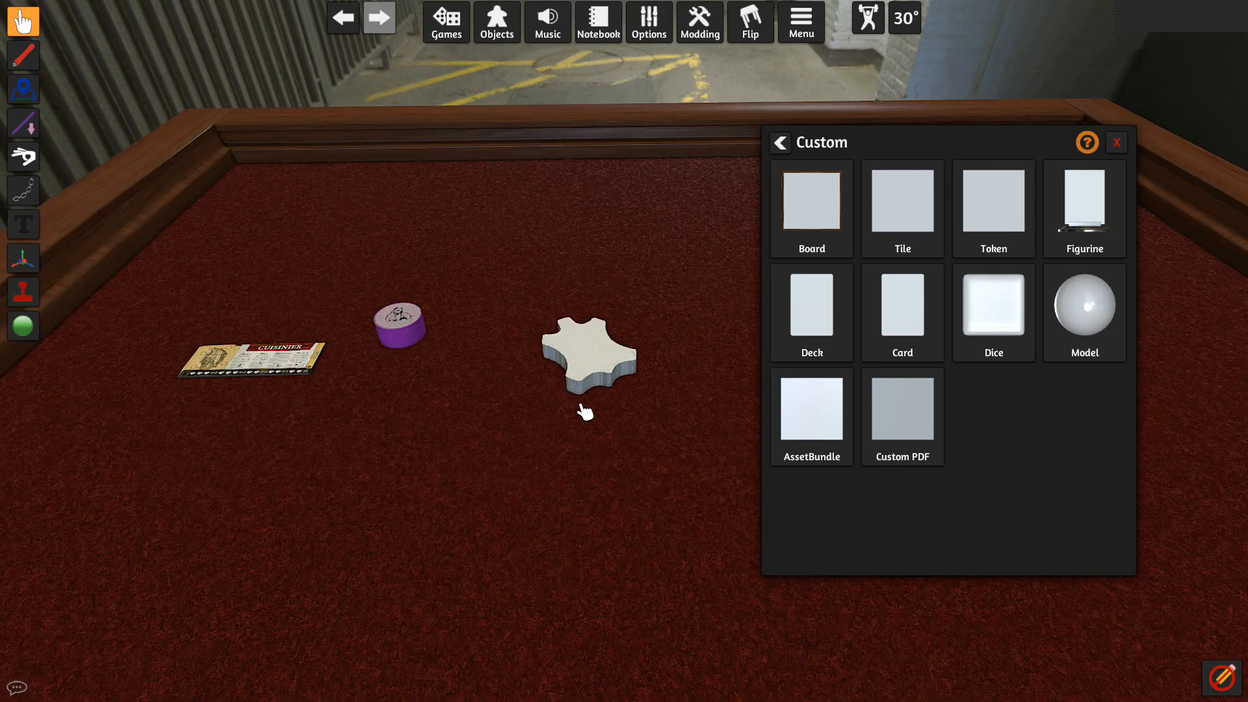
Turn on Stackable in the purple round tile's custom settings, re-import it and shift it slightly on the table.
right_click(493, 347)
click(542, 361)
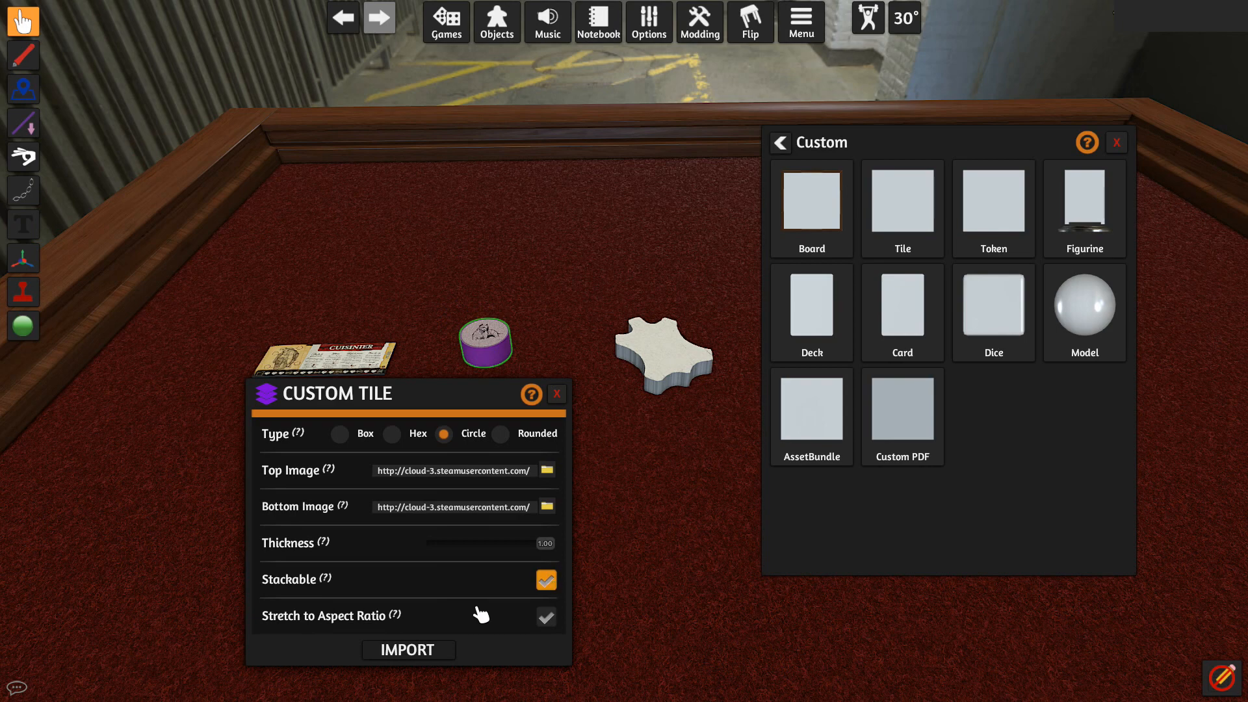
click(407, 650)
drag(486, 341, 470, 367)
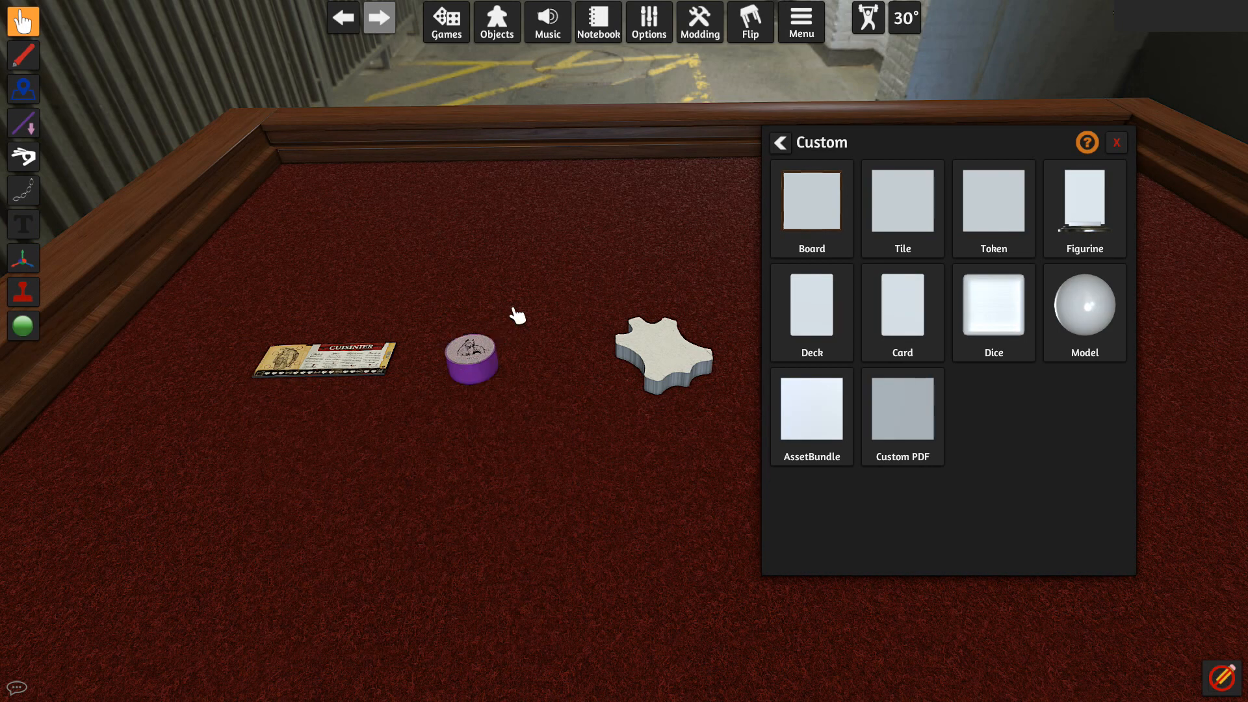
Paste several copies of the purple round tile and stack some of them on top of each other.
key(ctrl+v)
key(ctrl+v)
key(ctrl+v)
drag(513, 300, 534, 364)
key(ctrl+v)
key(d)
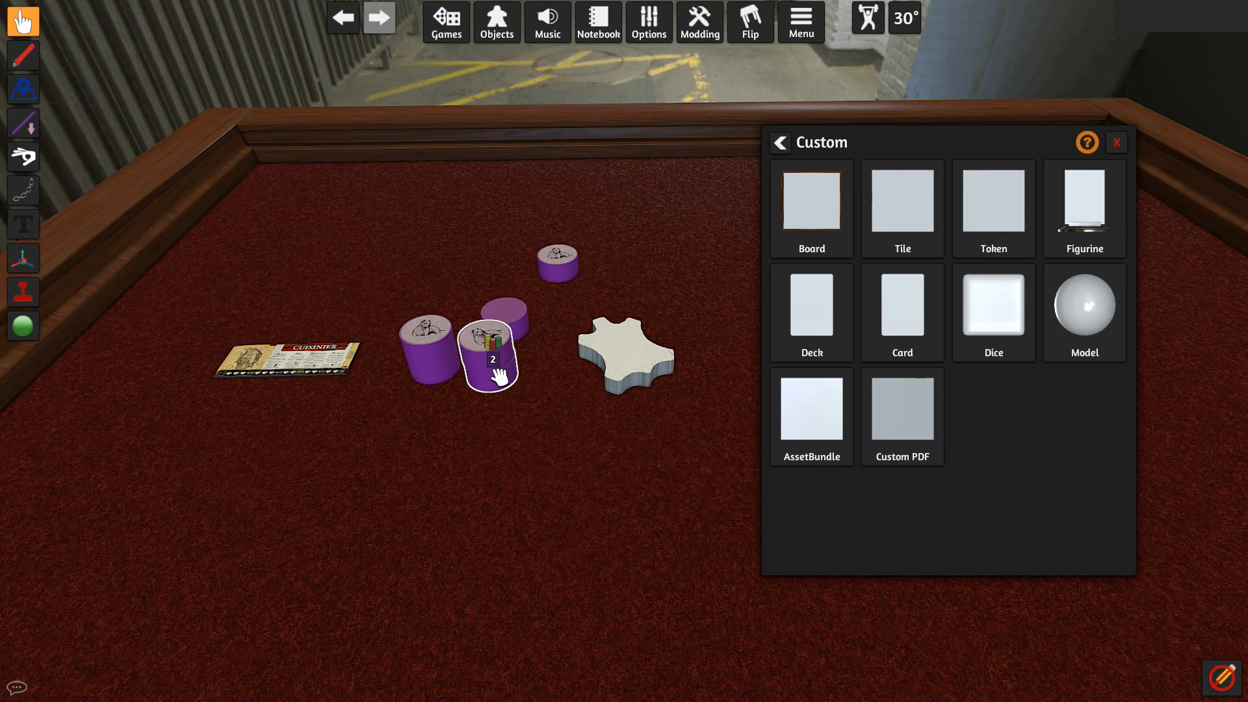
Flip the face-down purple tile over and move the fur token behind the group of purple tiles.
key(f)
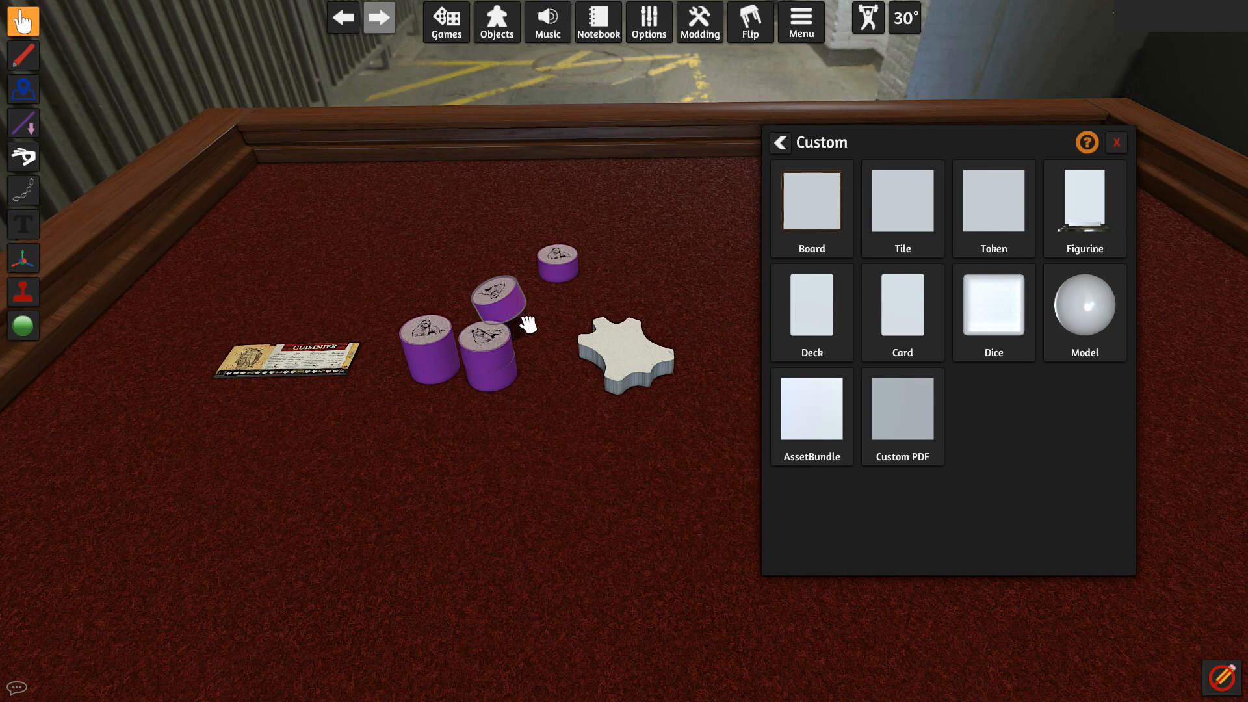
key(d)
drag(520, 367, 396, 254)
drag(396, 254, 366, 259)
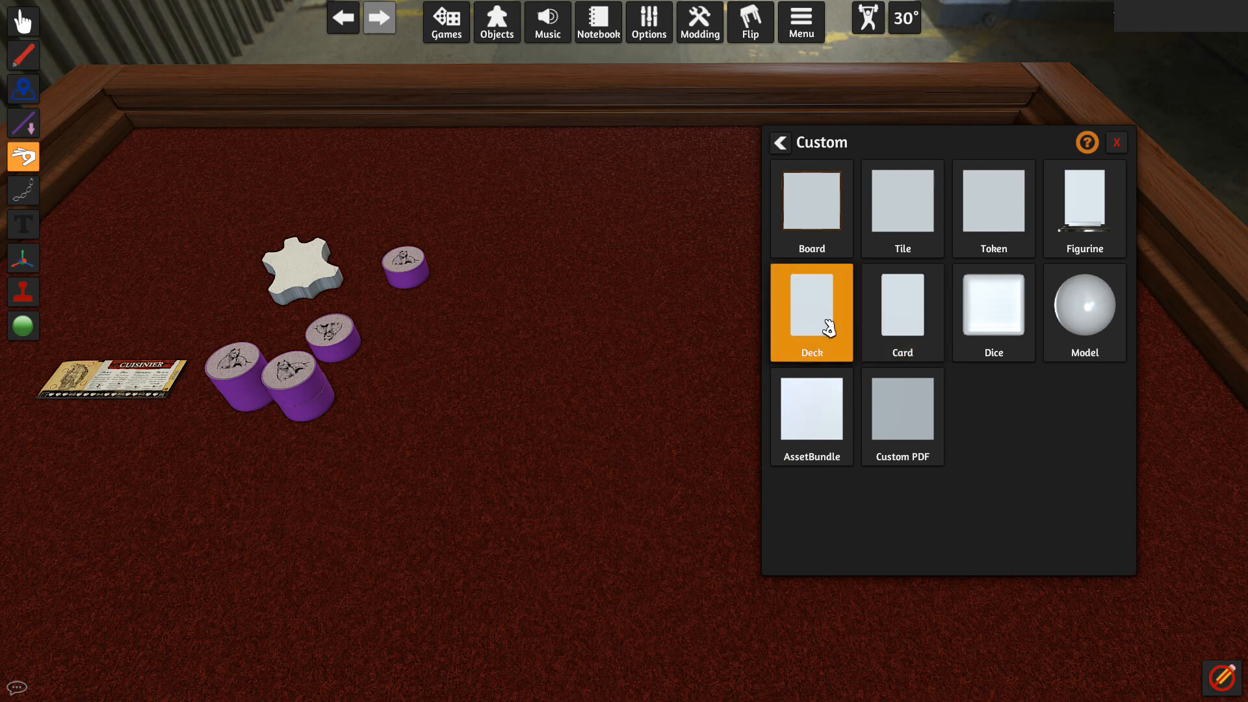
Add a custom card and upload Image1.jpg to the root cloud folder as its face image.
click(906, 323)
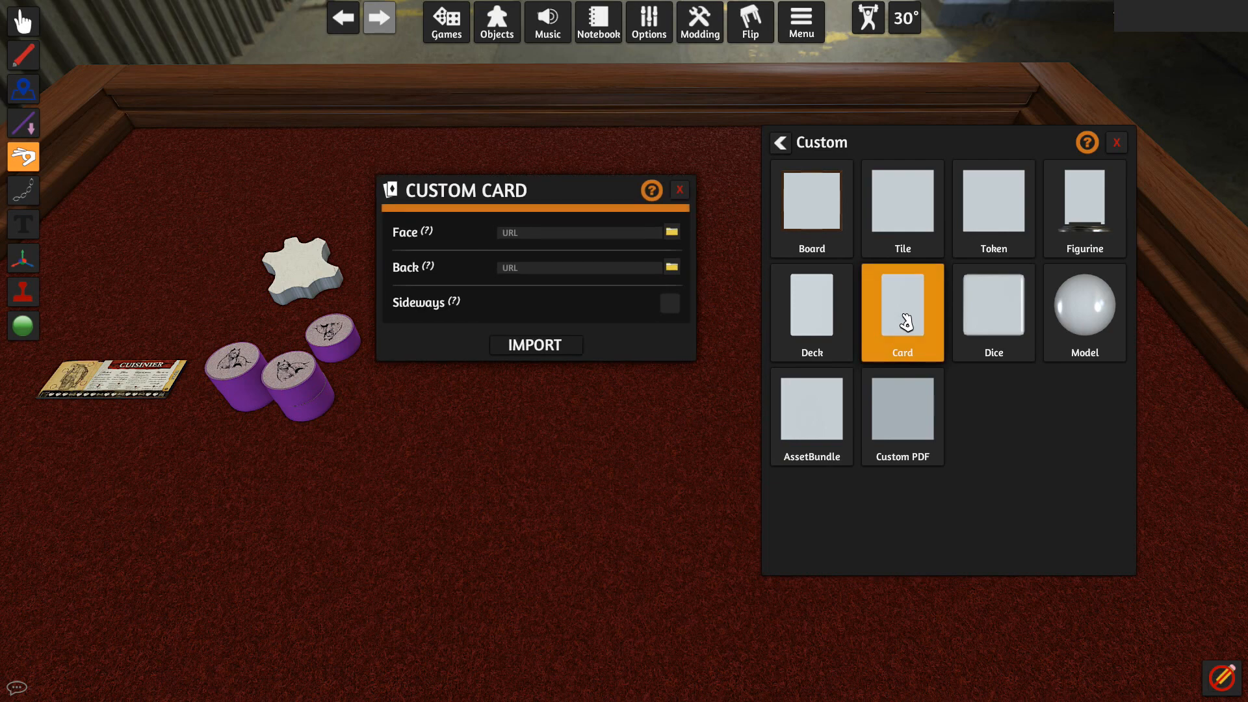
mouse_move(426, 238)
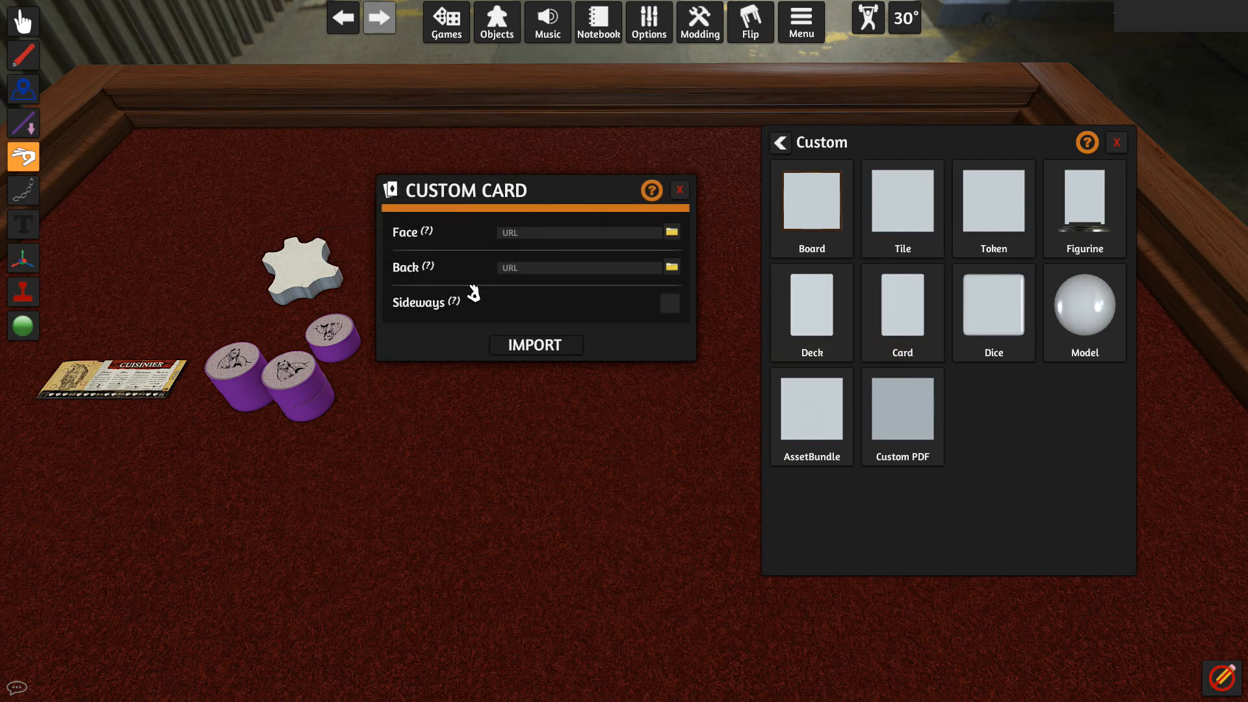
click(674, 234)
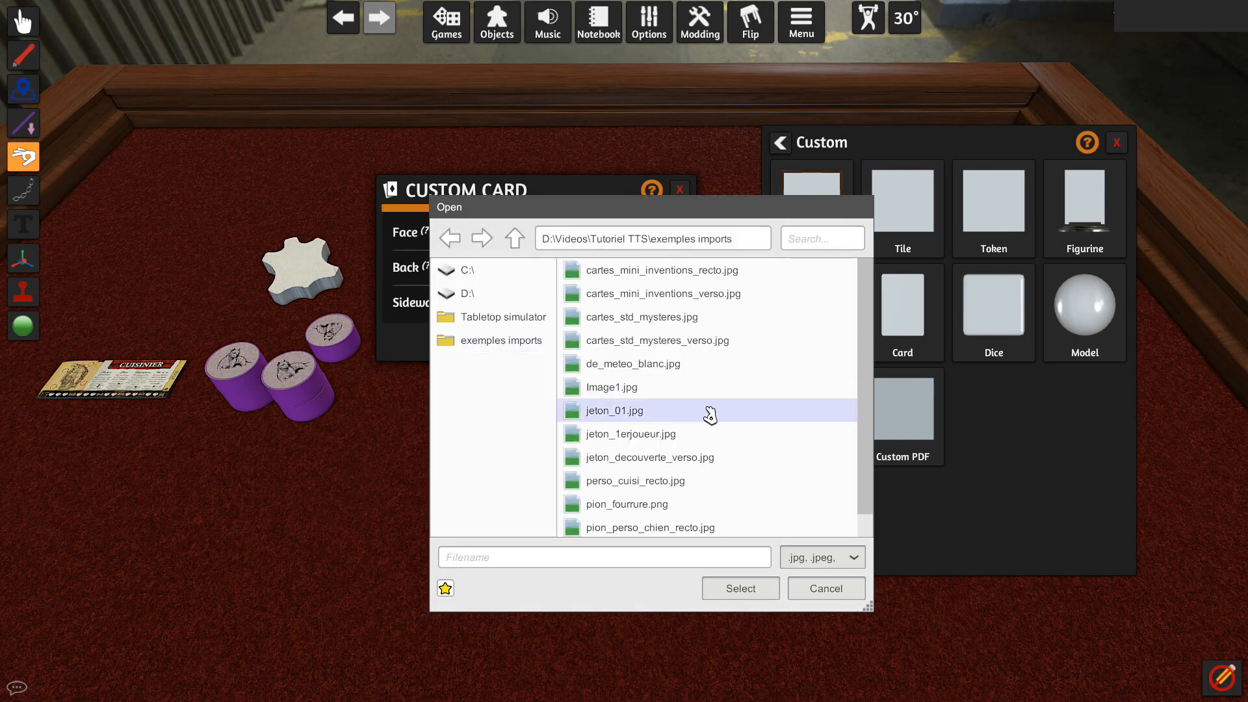
click(632, 389)
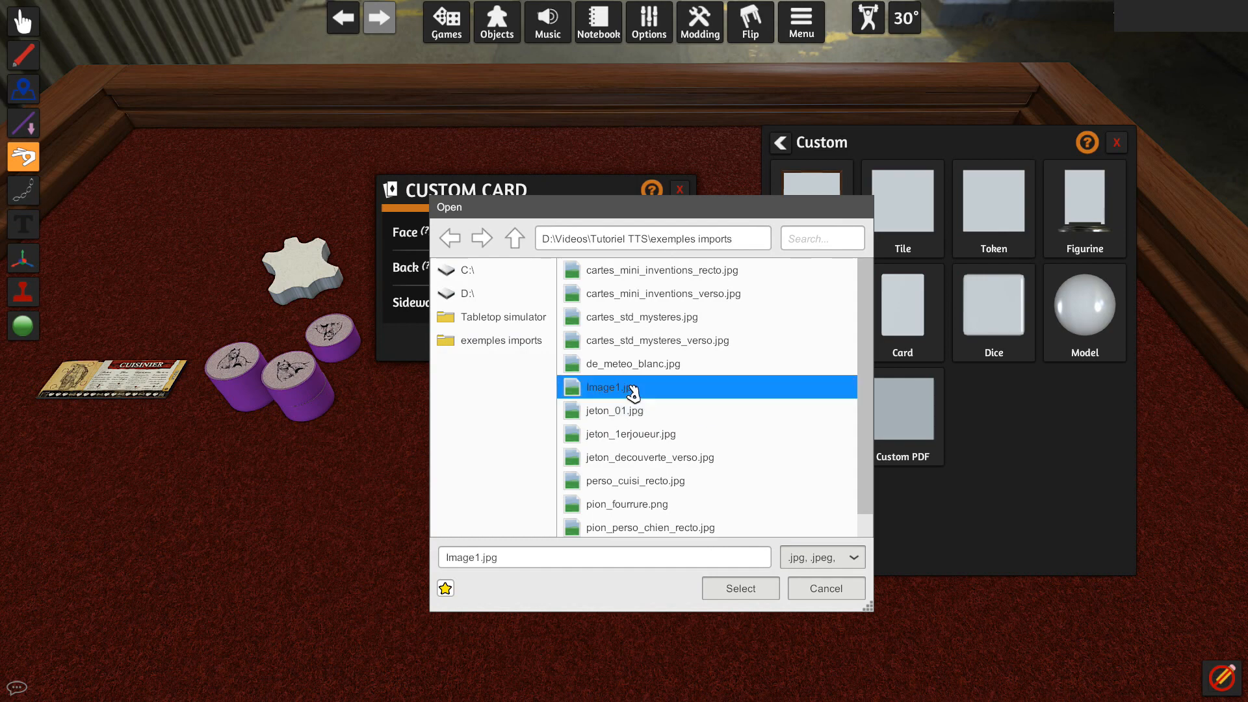
double_click(643, 390)
click(576, 377)
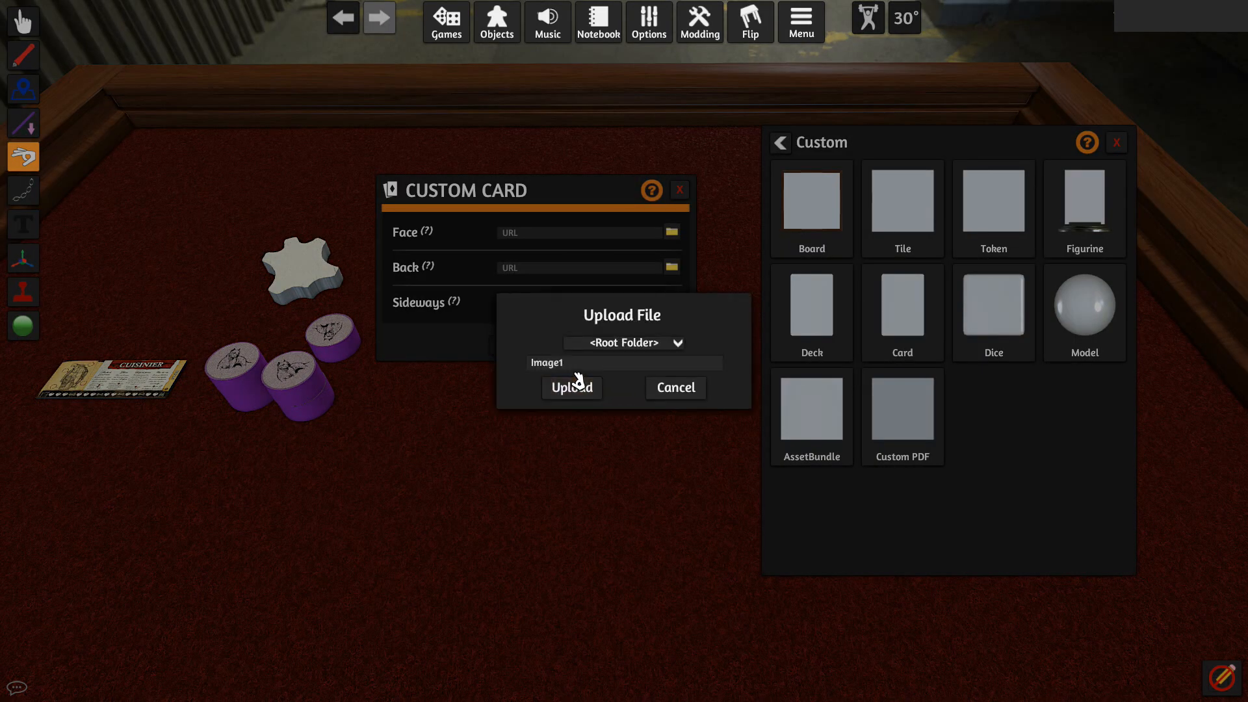
click(575, 385)
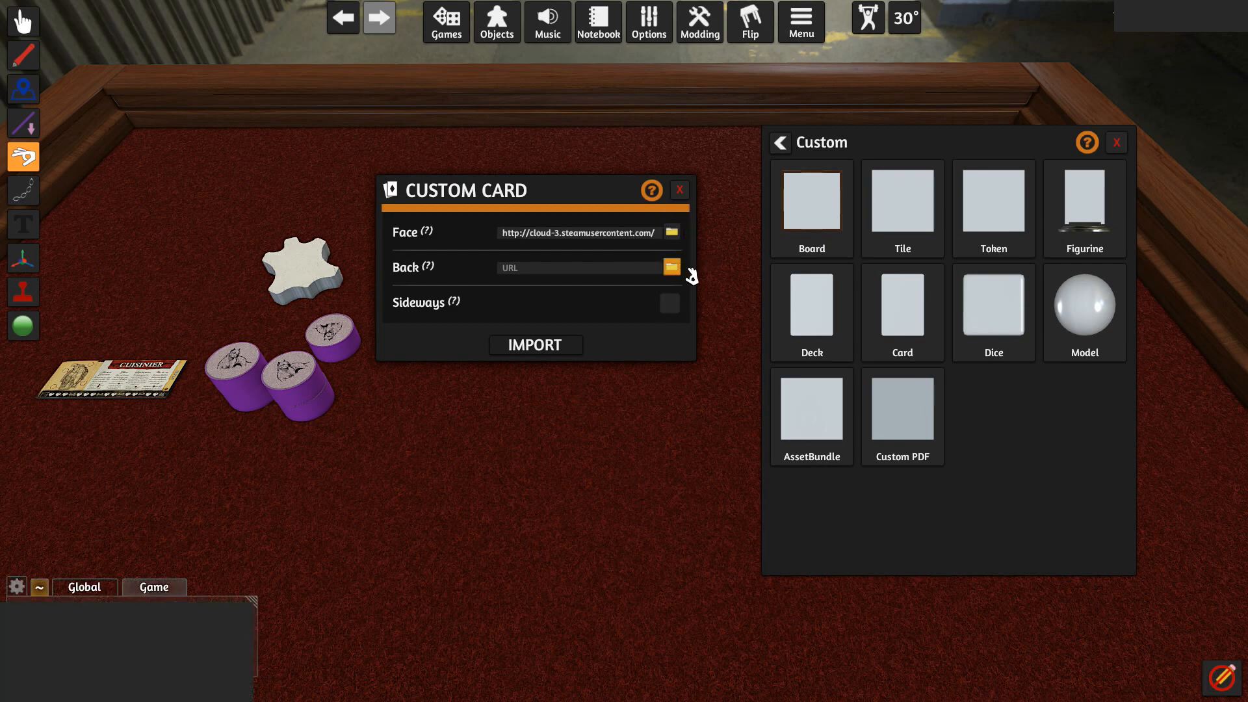
Upload jeton_decouverte_verso.jpg to the root cloud folder as the card's back image.
click(677, 271)
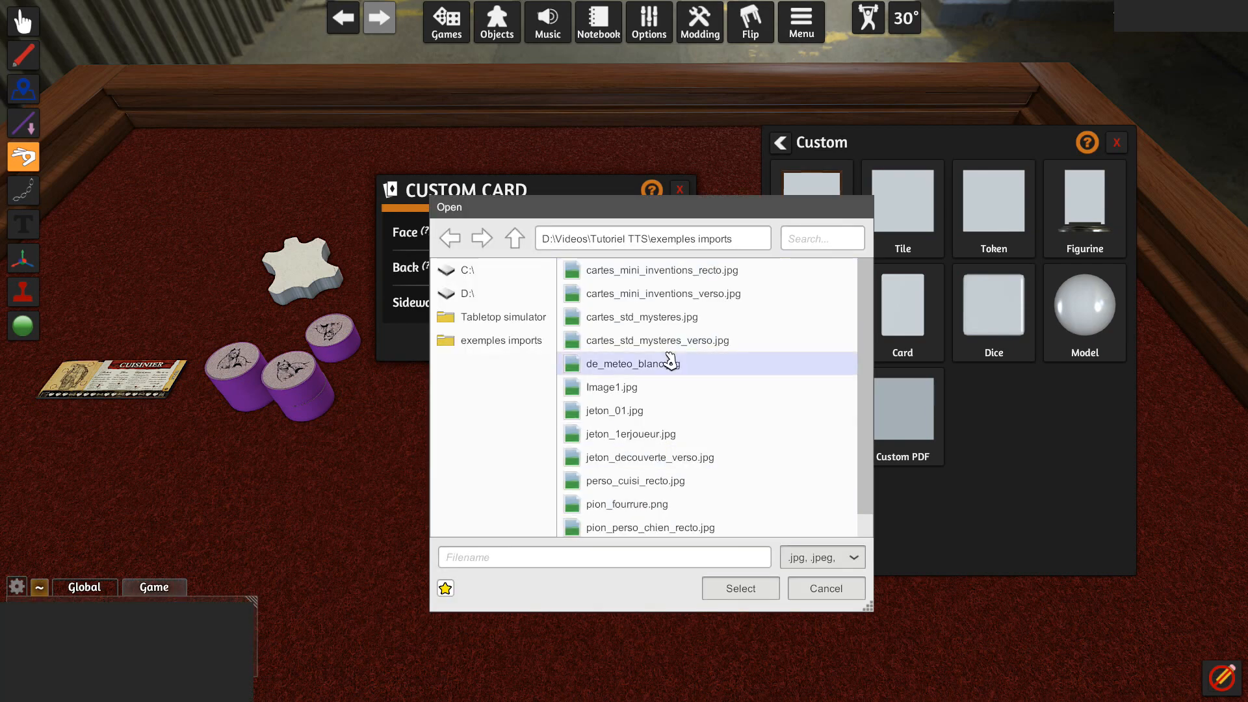
click(686, 465)
click(680, 435)
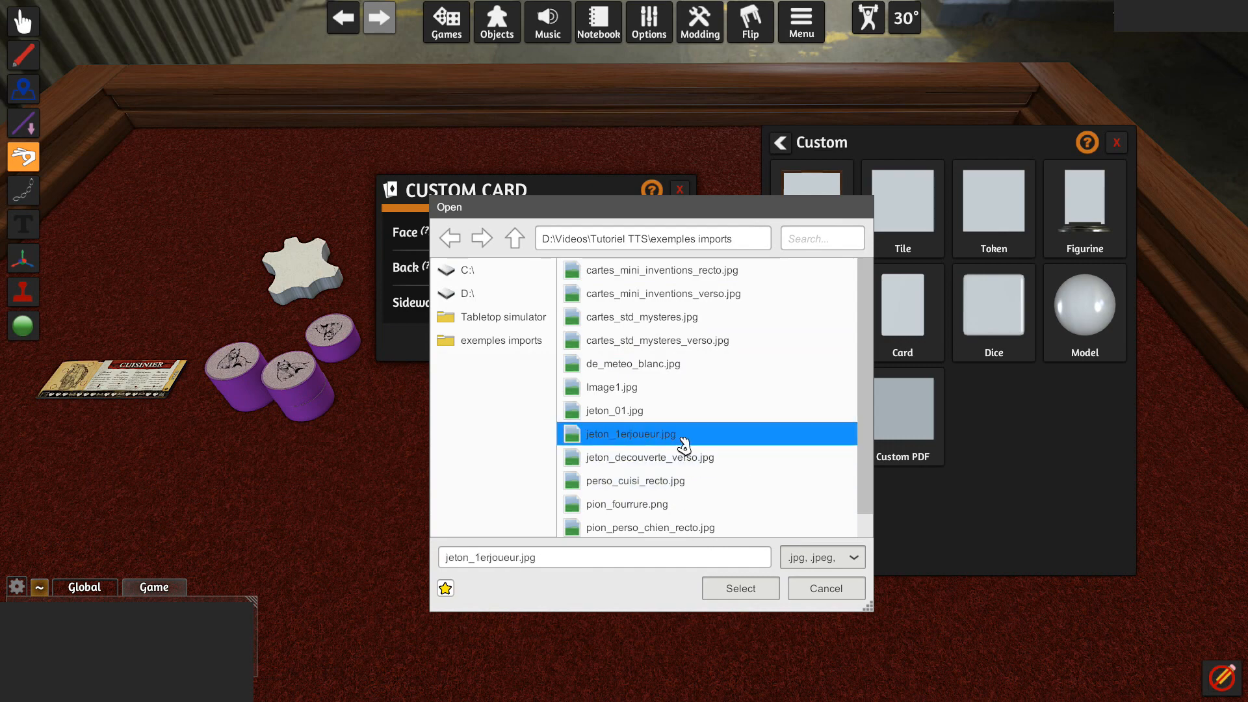
click(678, 459)
scroll(736, 477, down, 1)
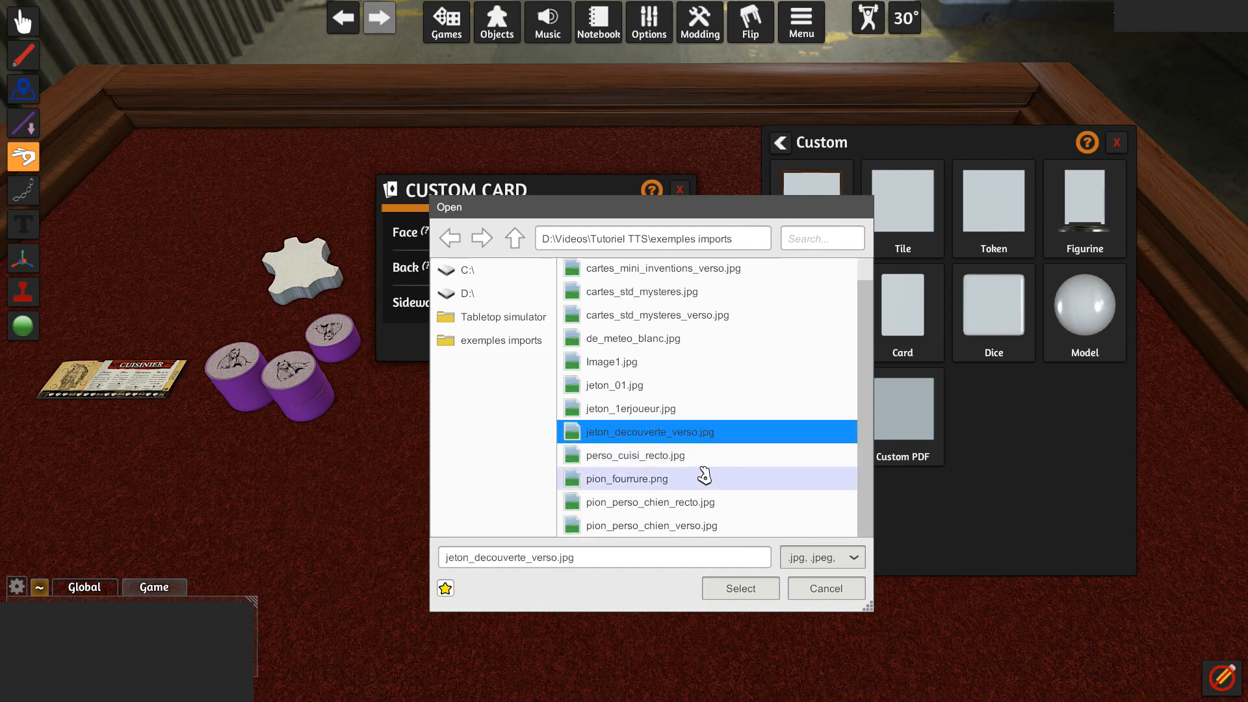
double_click(673, 437)
click(564, 371)
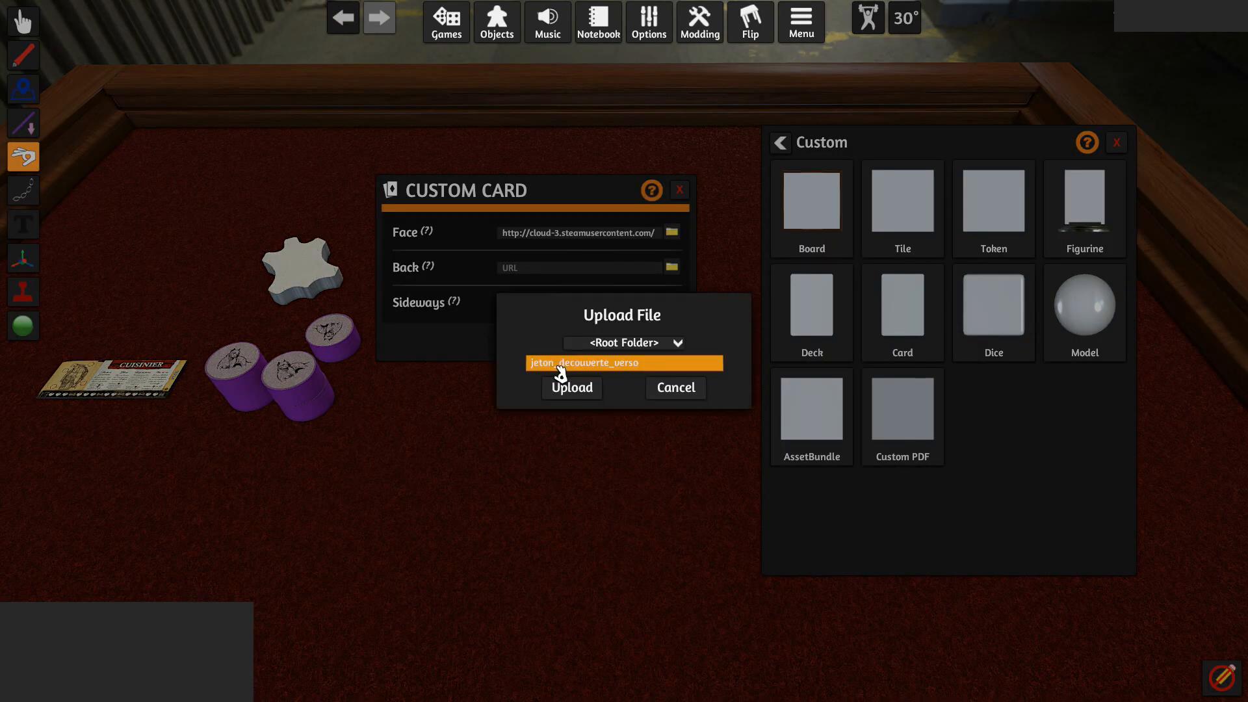
click(569, 389)
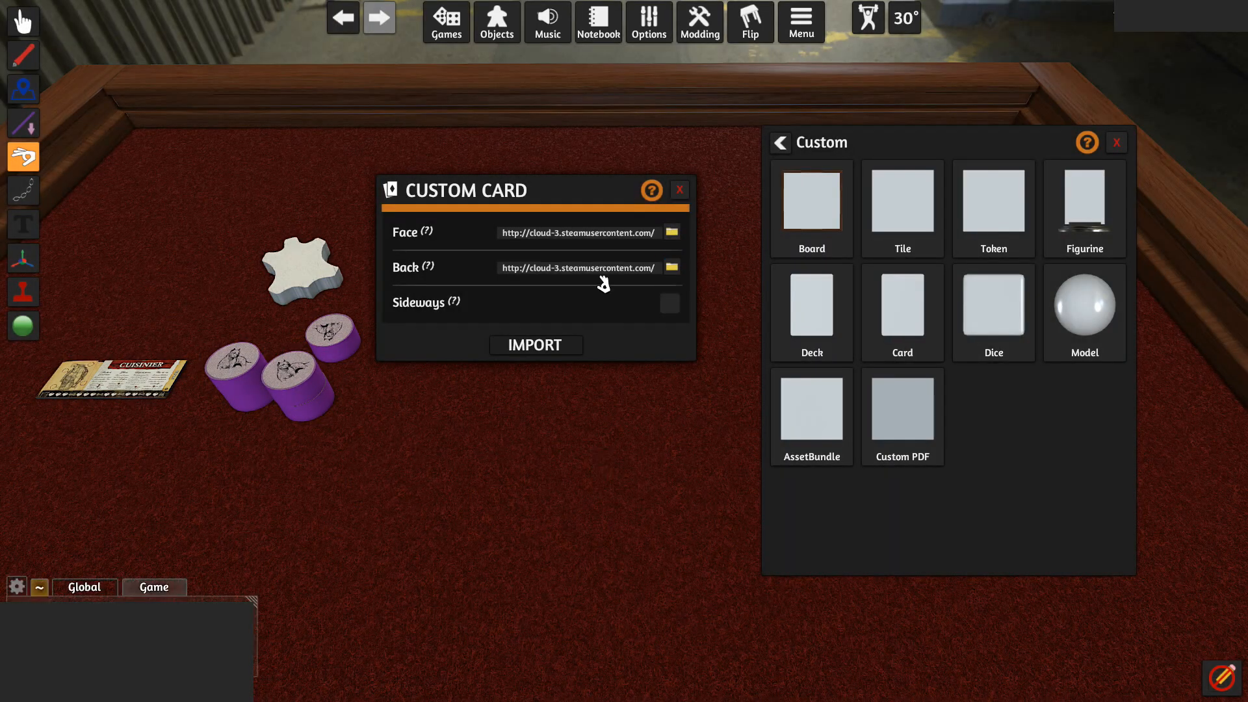
Import the custom card, switch to the Grab tool and flip the card over on the open table area.
drag(598, 206, 490, 248)
click(435, 387)
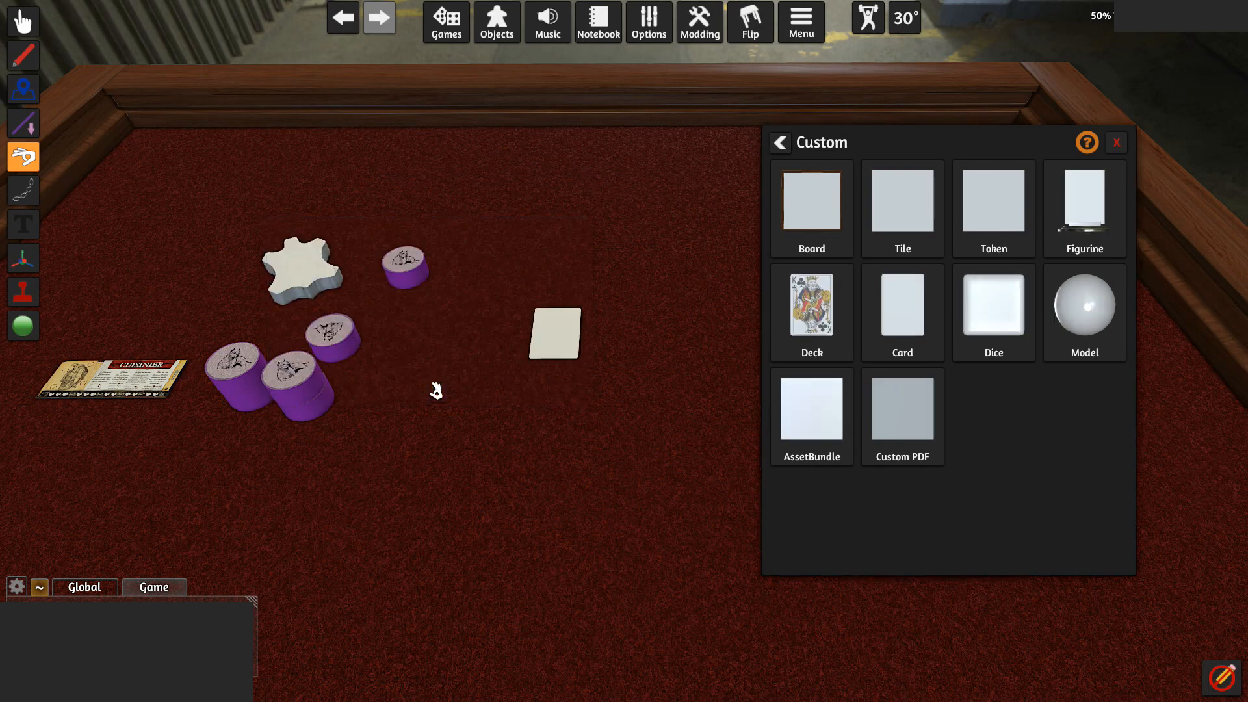
drag(559, 348, 572, 432)
click(22, 20)
scroll(573, 431, down, 3)
scroll(572, 433, up, 4)
key(f)
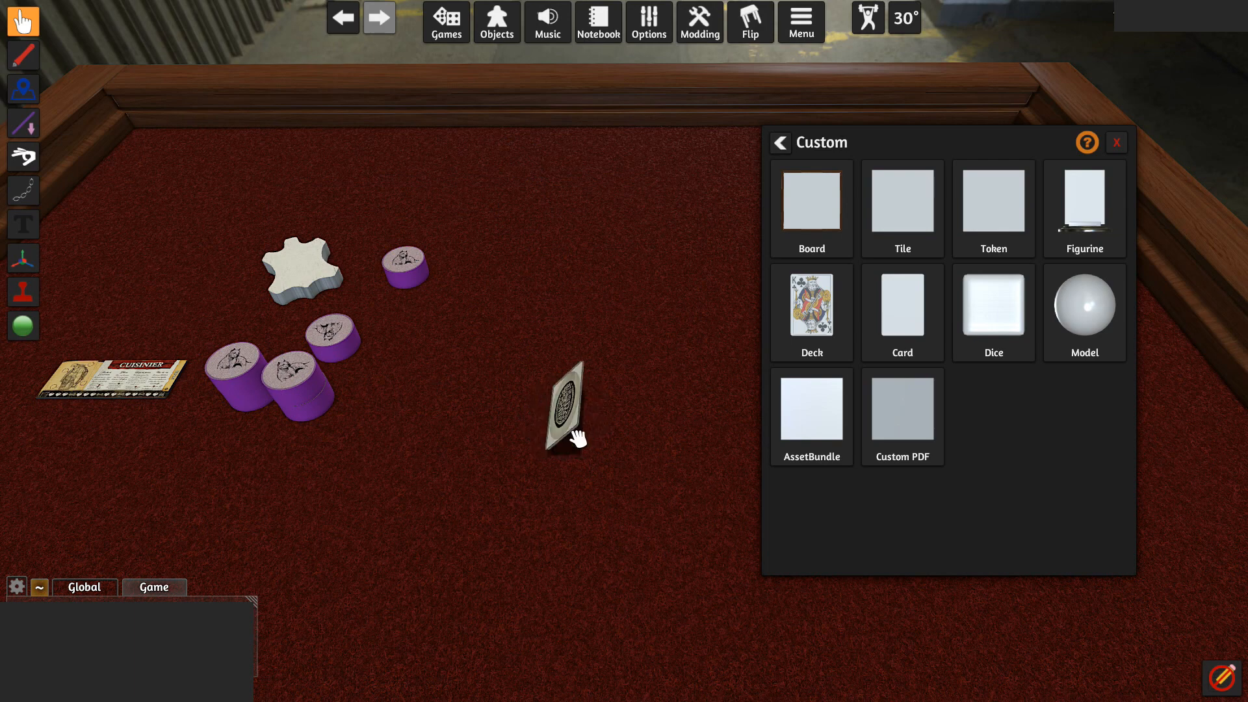
View the card's back up close and flip the card to its Vendredi face.
scroll(573, 442, up, 5)
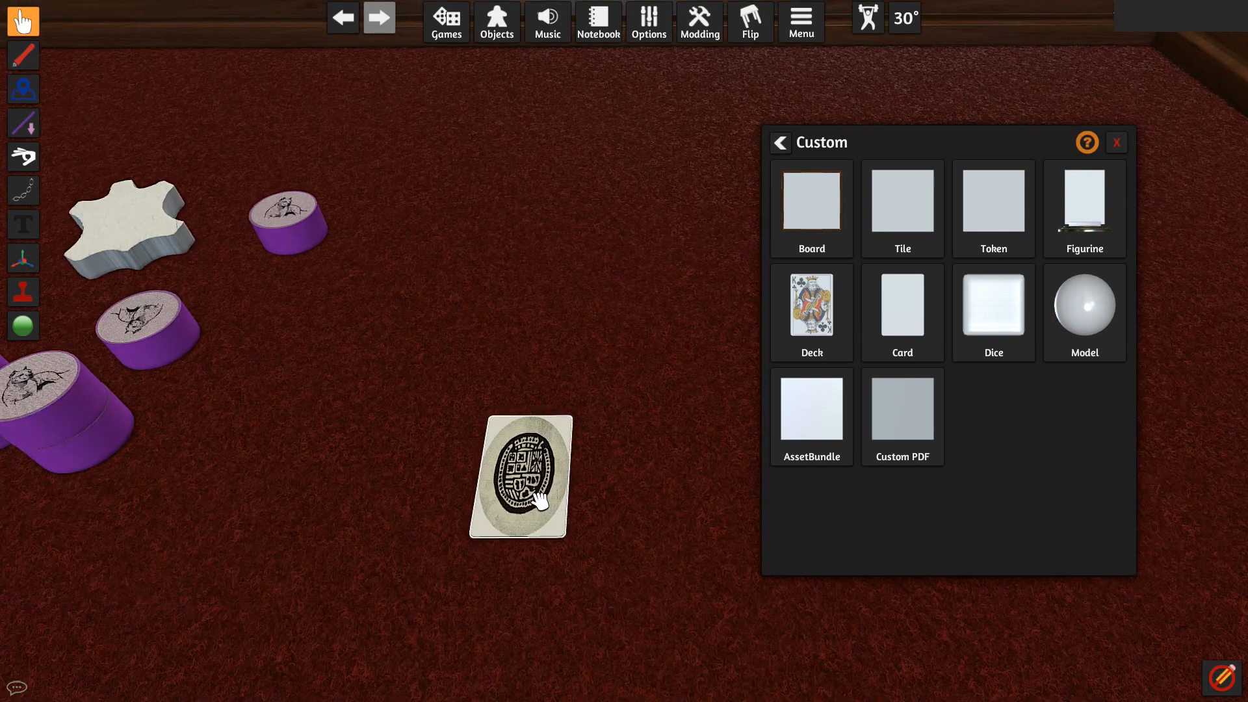
middle_drag(539, 501, 629, 458)
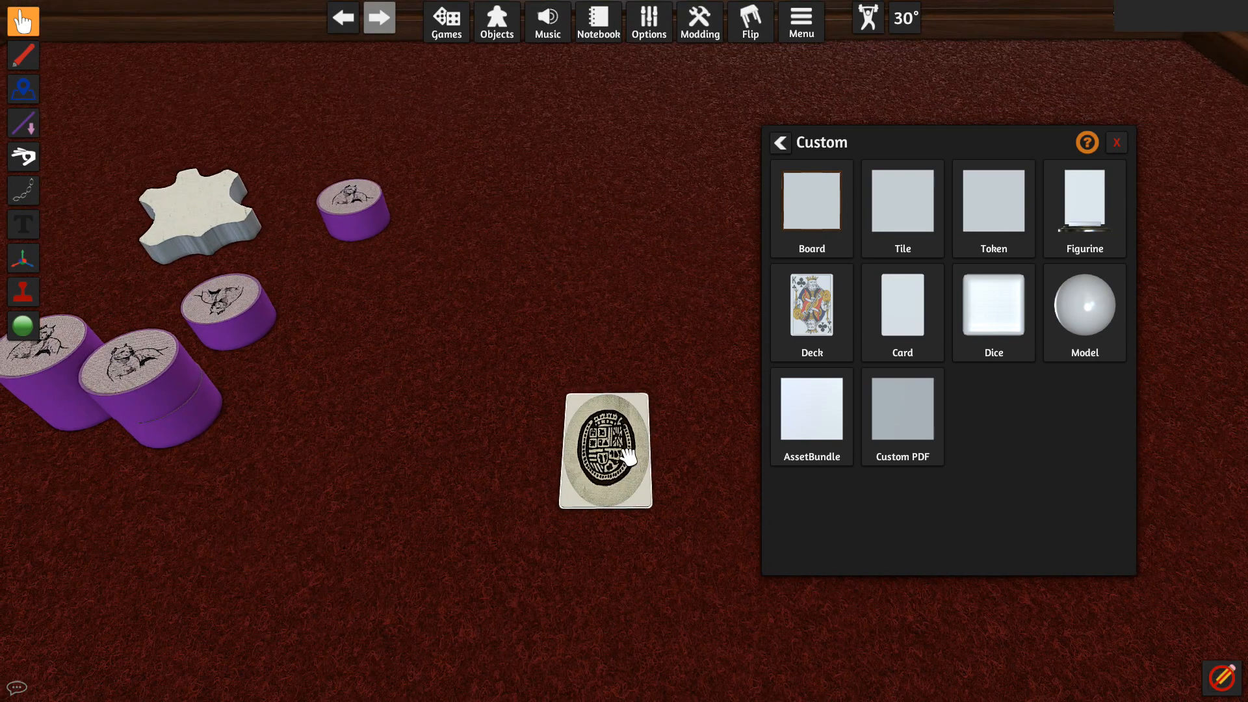
drag(628, 458, 629, 416)
key(f)
middle_drag(621, 448, 574, 390)
scroll(558, 371, up, 4)
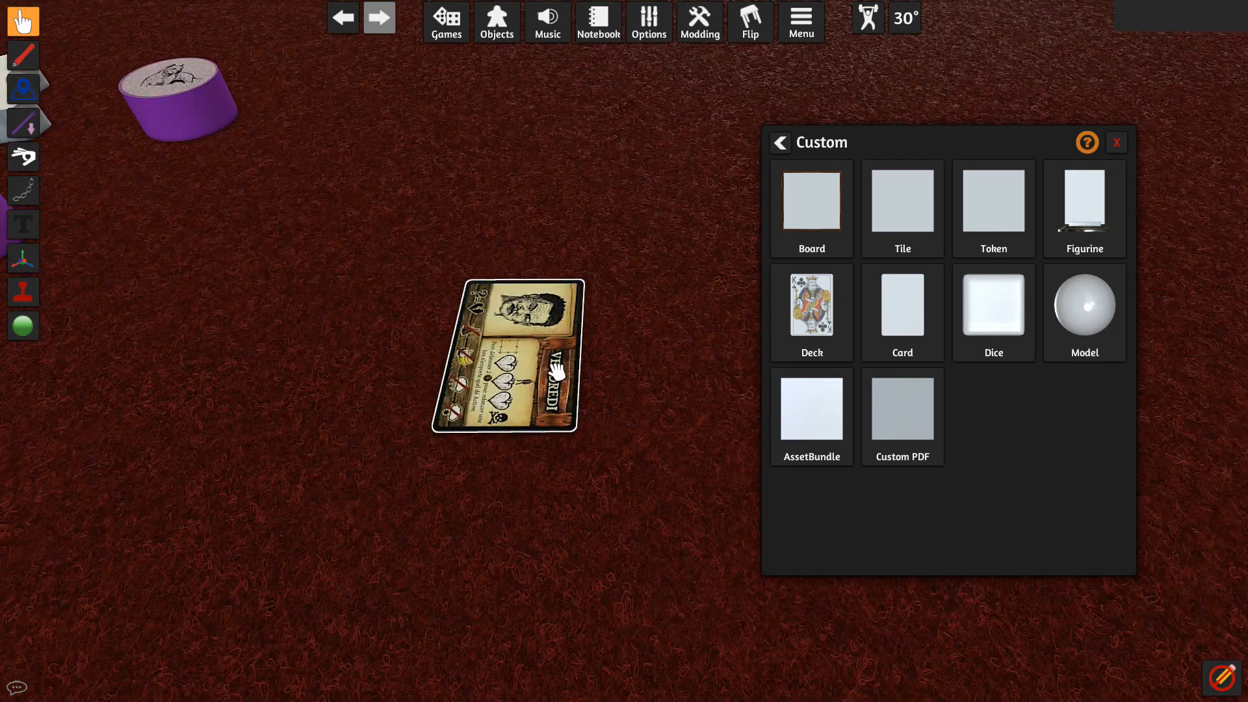
Magnify the Vendredi card to examine the orientation of its face image.
right_drag(557, 372, 550, 384)
middle_drag(541, 417, 582, 383)
key(alt)
alt+scroll(579, 379, up, 1)
alt+scroll(580, 380, down, 4)
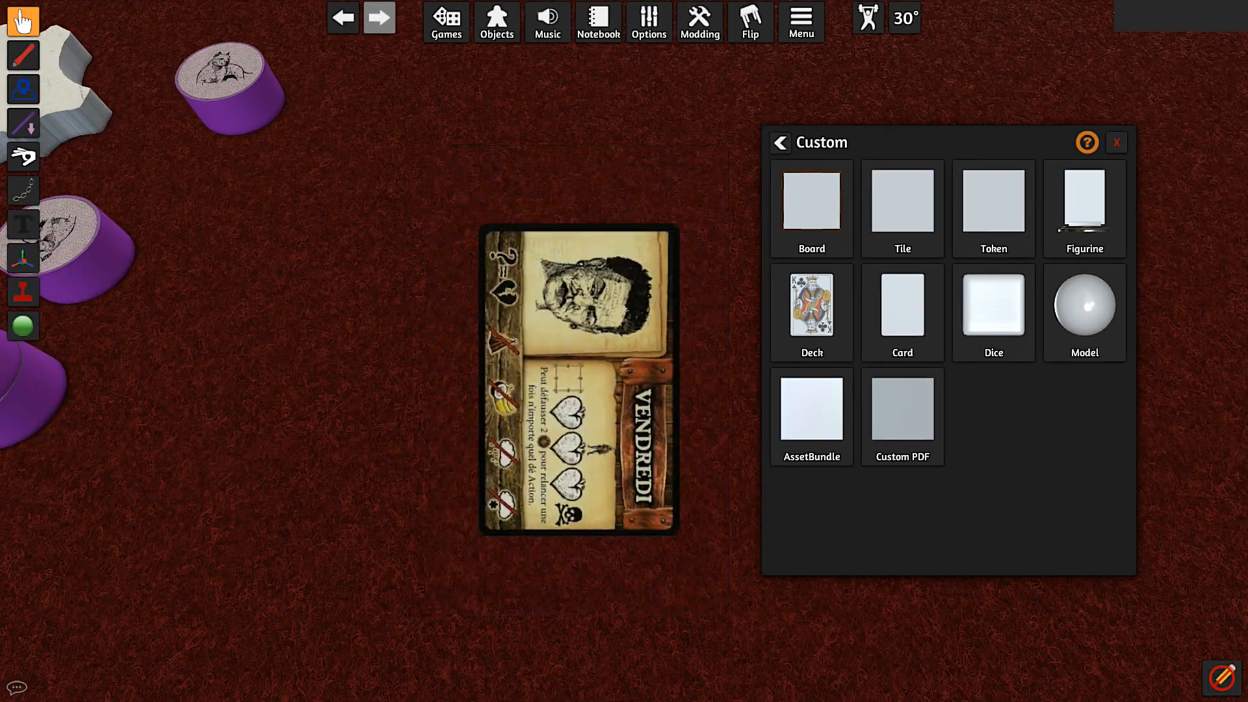
alt+scroll(580, 380, up, 2)
alt+scroll(580, 380, down, 1)
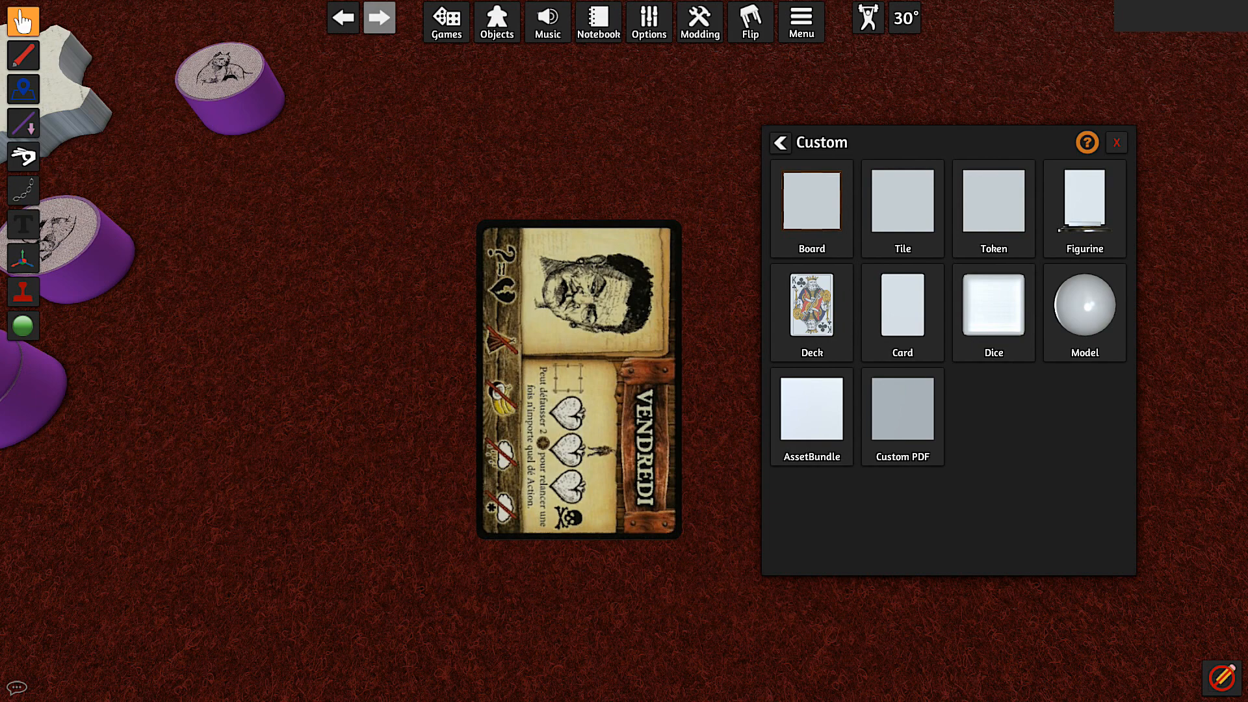
middle_drag(590, 388, 569, 367)
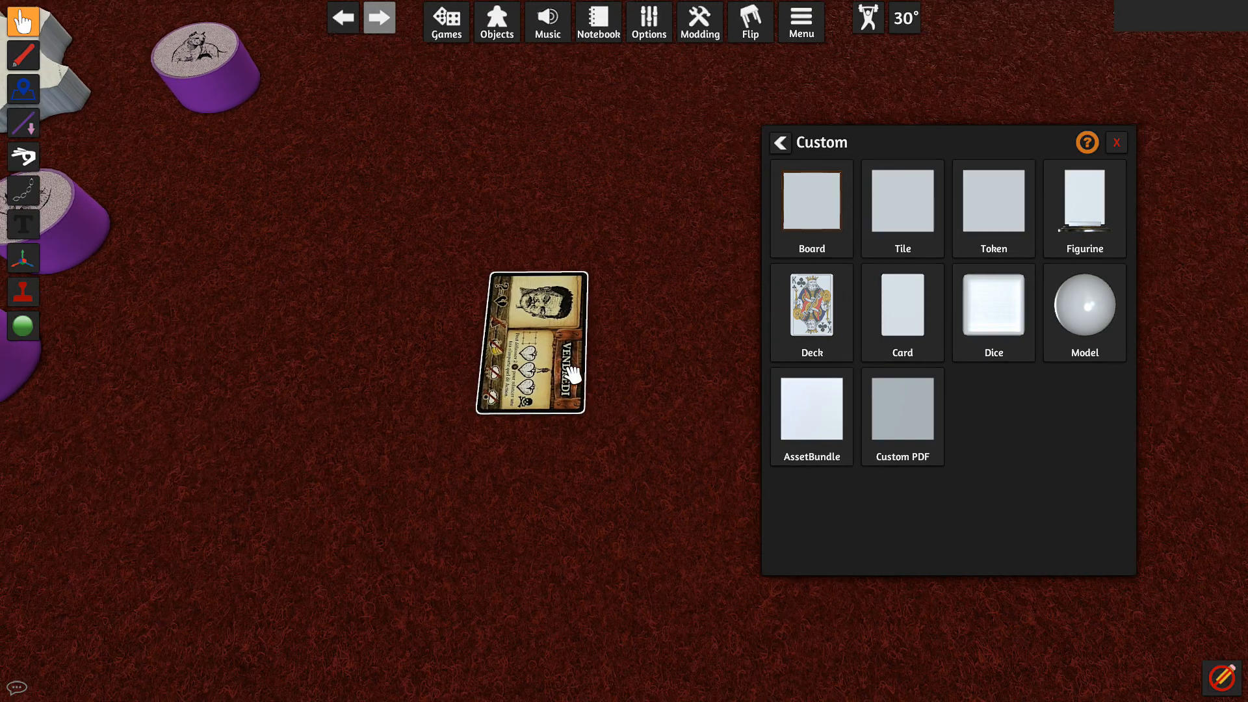
Turn on Sideways in the Vendredi card's custom settings and re-import the card.
right_click(569, 329)
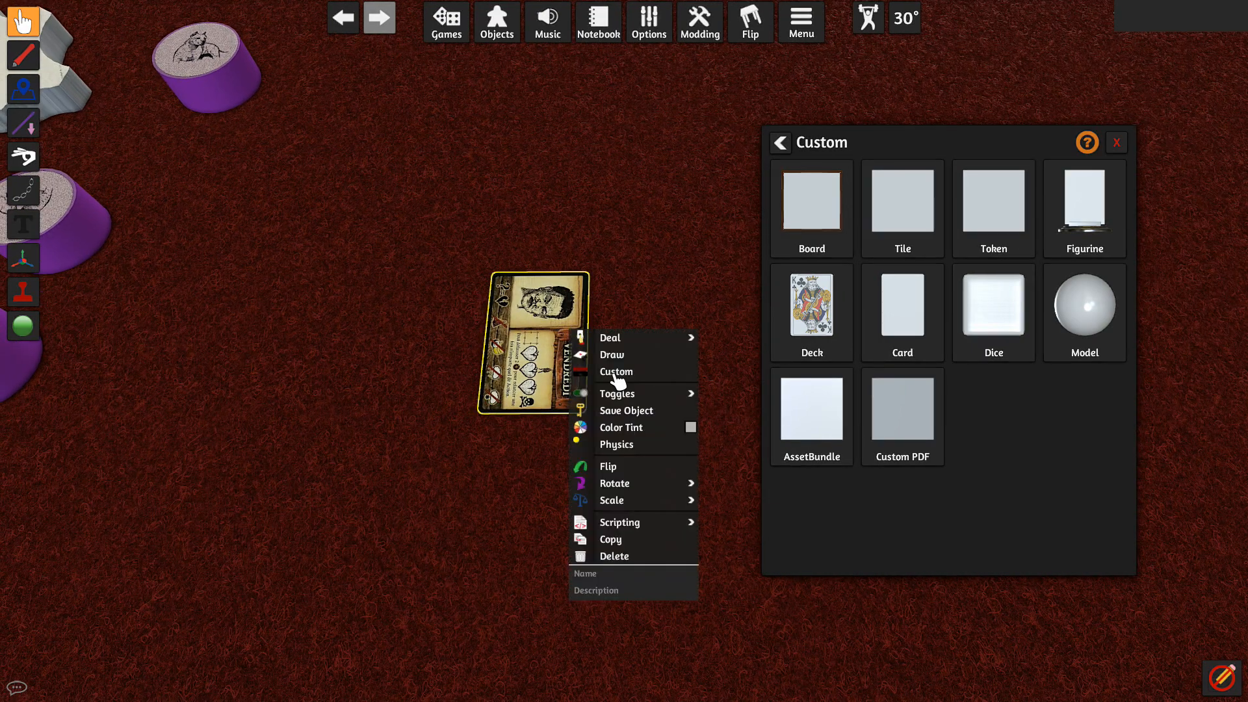
click(615, 373)
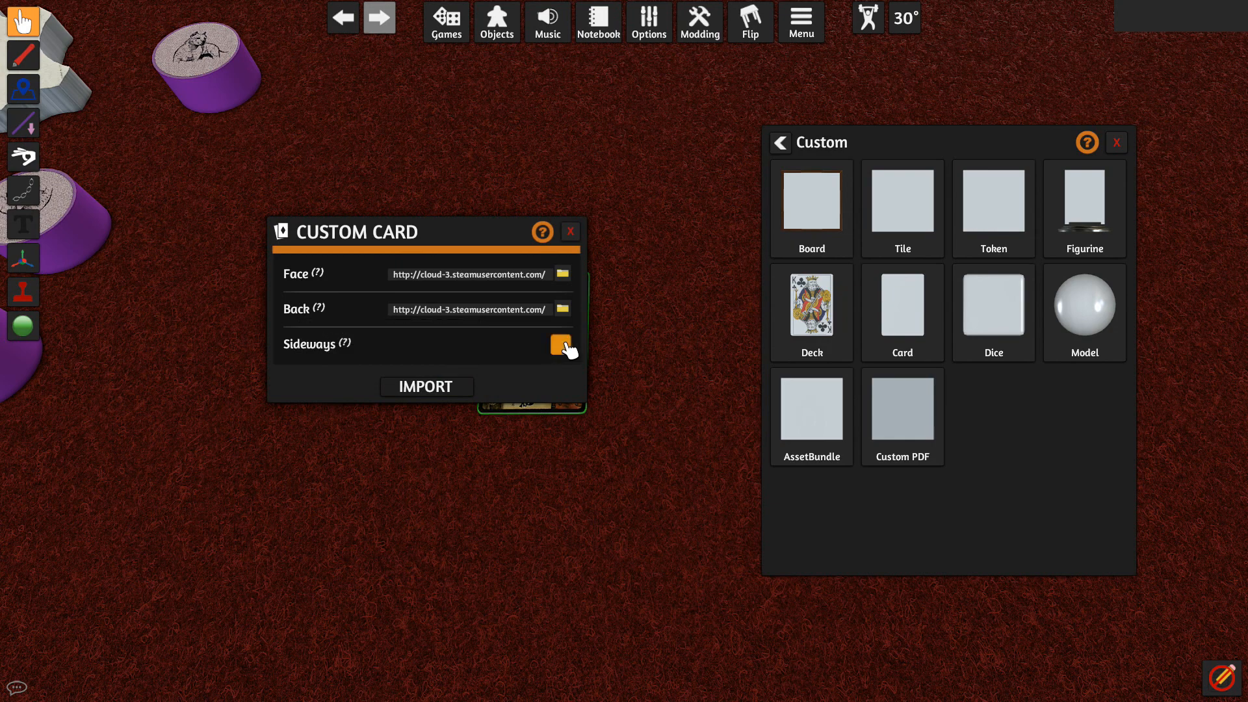
drag(451, 239, 362, 240)
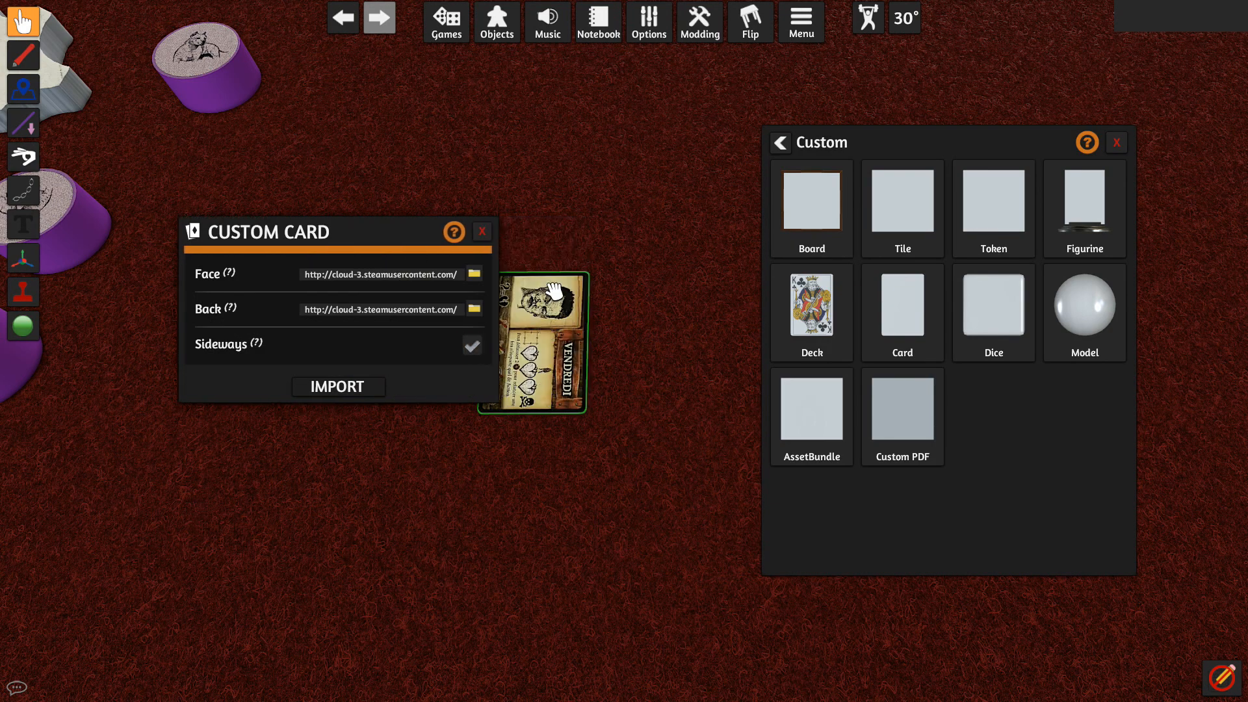
click(352, 387)
Magnify the re-imported Vendredi card to check its reading direction in the enlarged preview.
scroll(565, 413, up, 5)
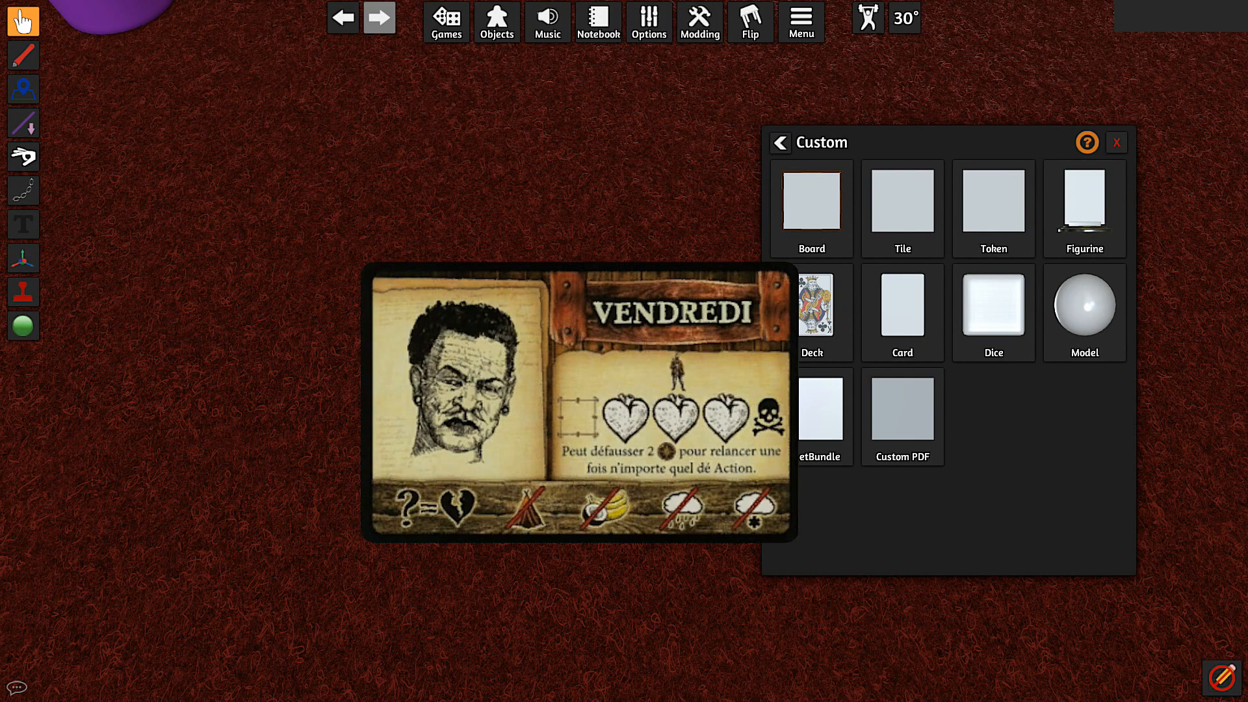
alt+scroll(583, 412, up, 3)
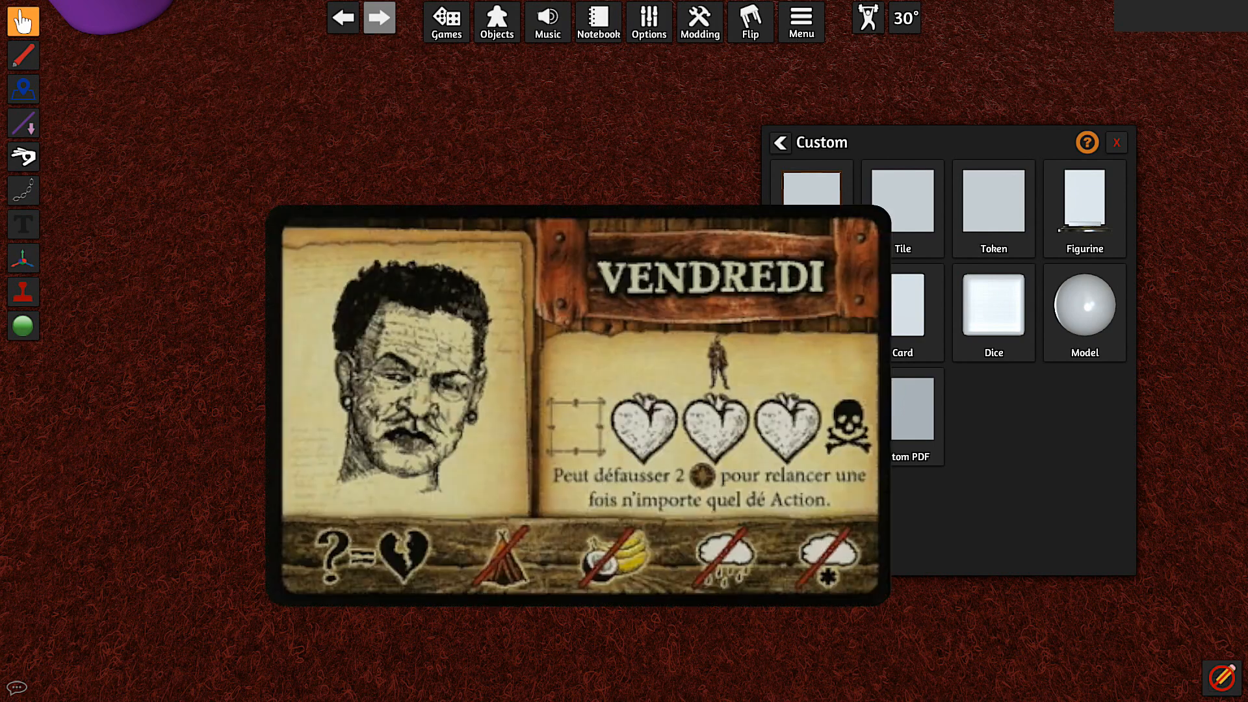
key(s)
key(d)
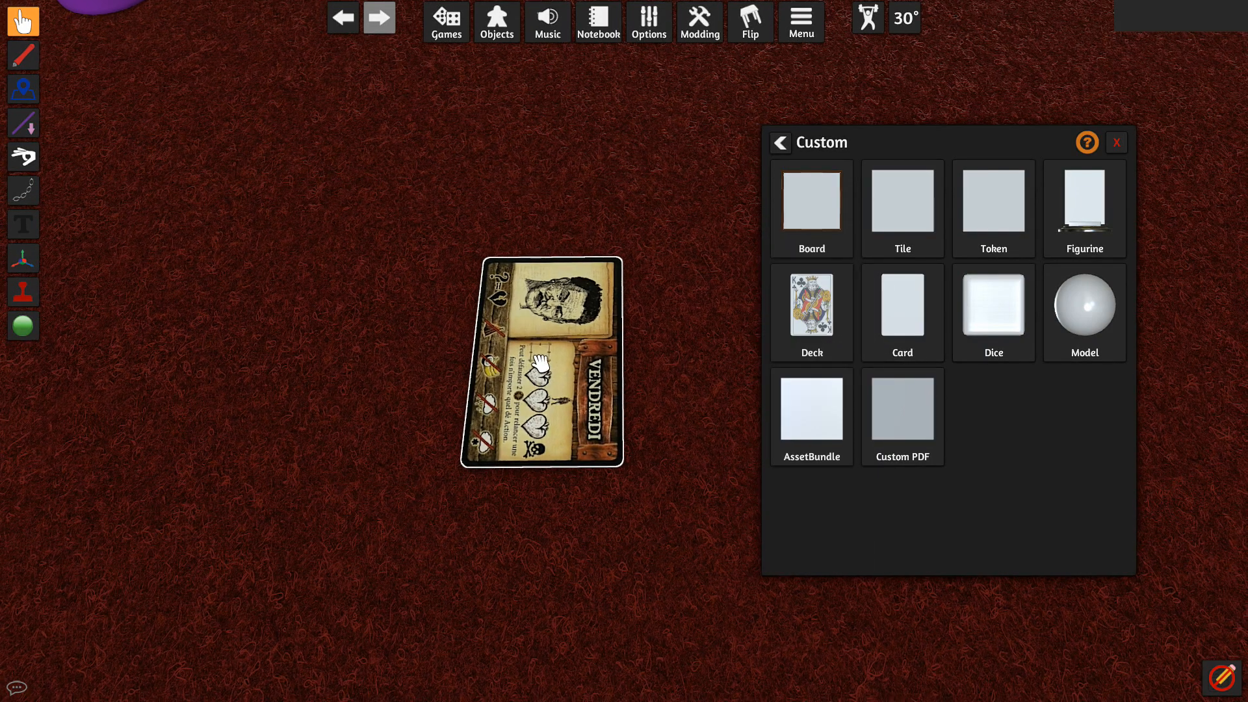
Flip the Vendredi card over and back, and move it closer to the purple tiles.
key(f)
key(f)
scroll(544, 365, down, 5)
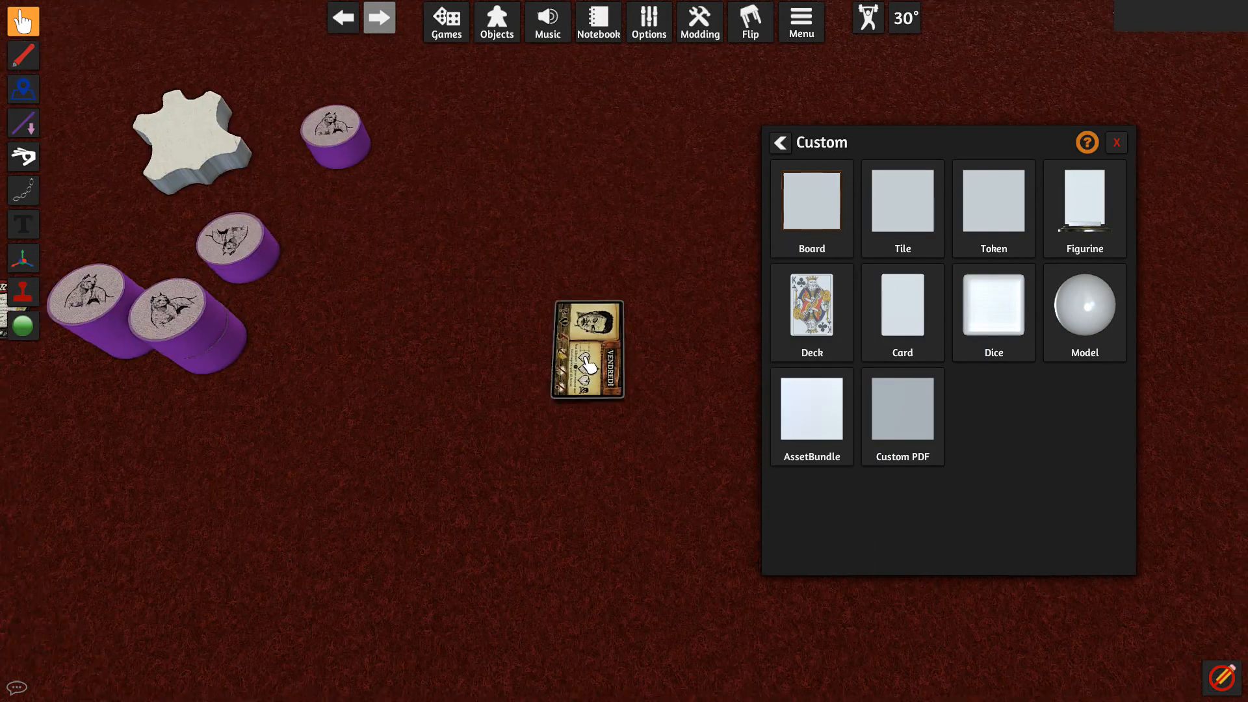
drag(589, 366, 439, 380)
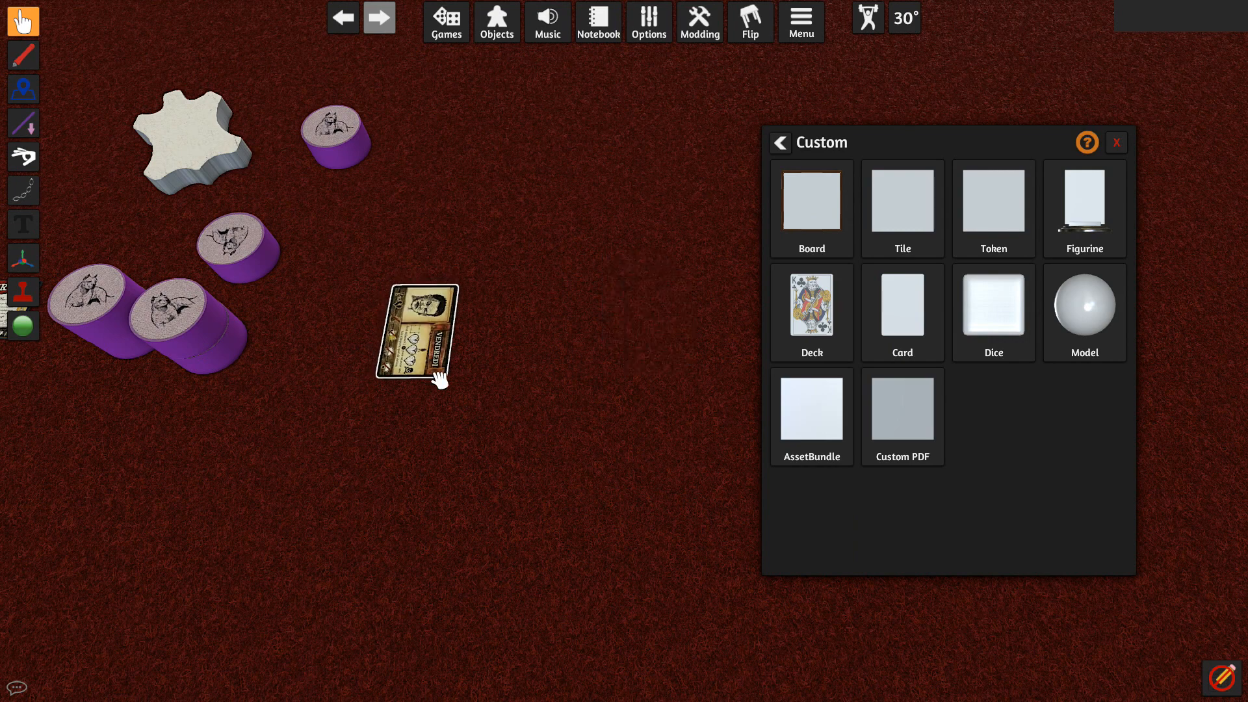
Add a custom deck to the table and place its blank placeholder beside the Vendredi card.
key(d)
key(a)
key(w)
key(d)
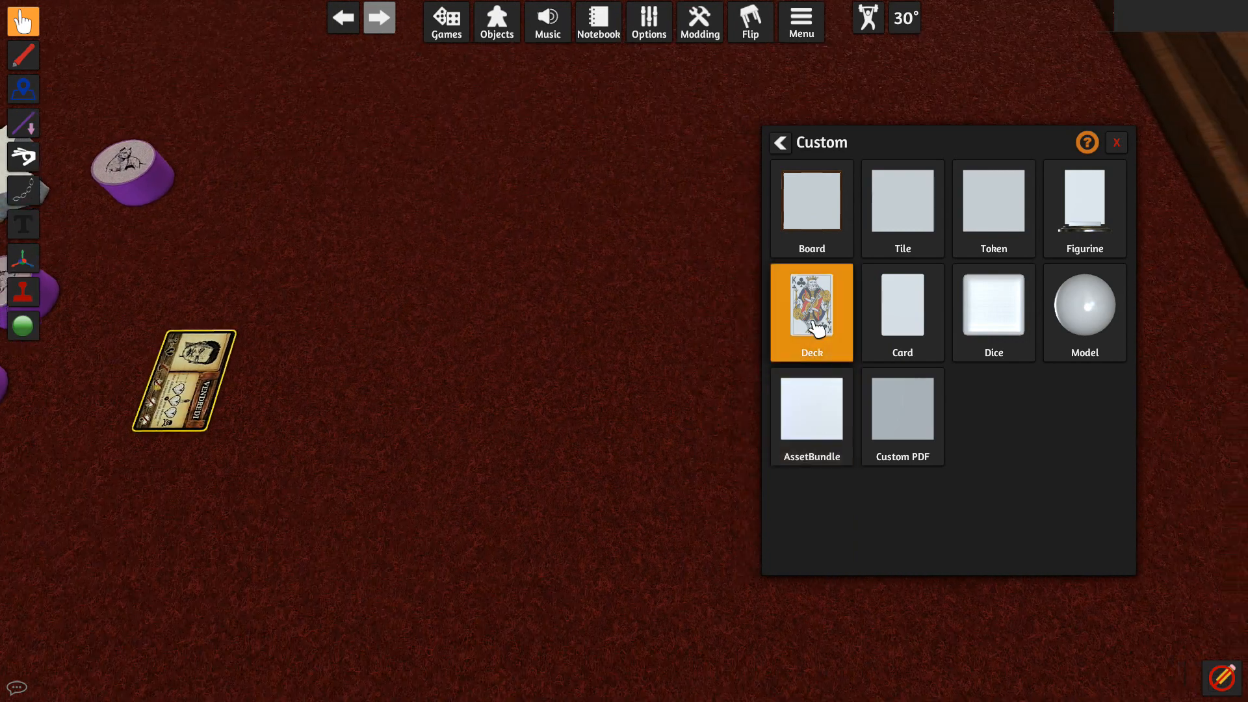
key(d)
key(s)
key(w)
key(a)
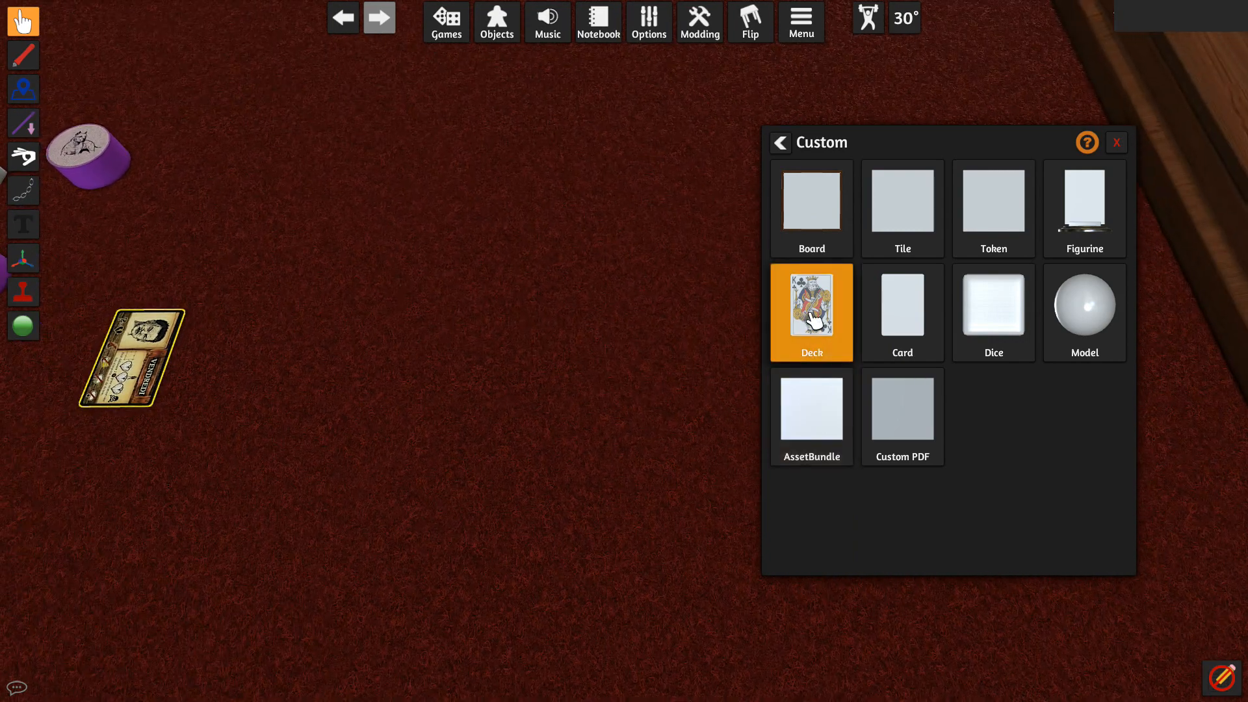
click(799, 312)
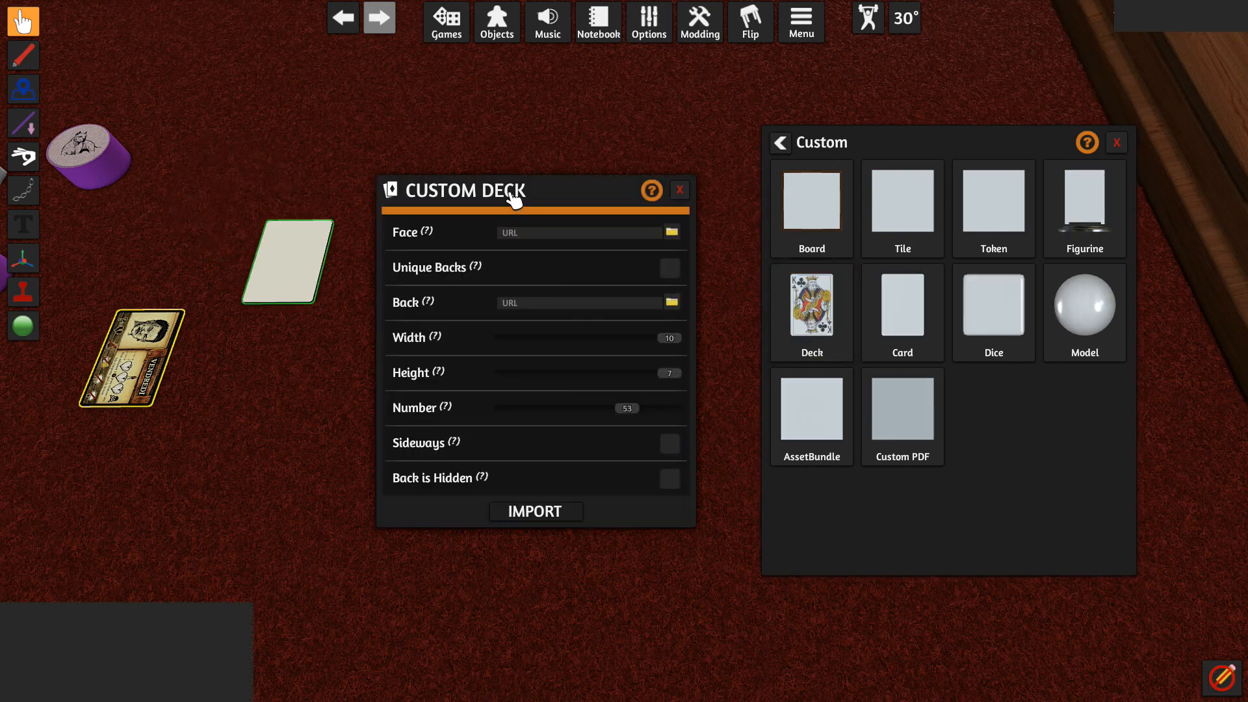
drag(290, 273, 329, 388)
drag(530, 189, 538, 177)
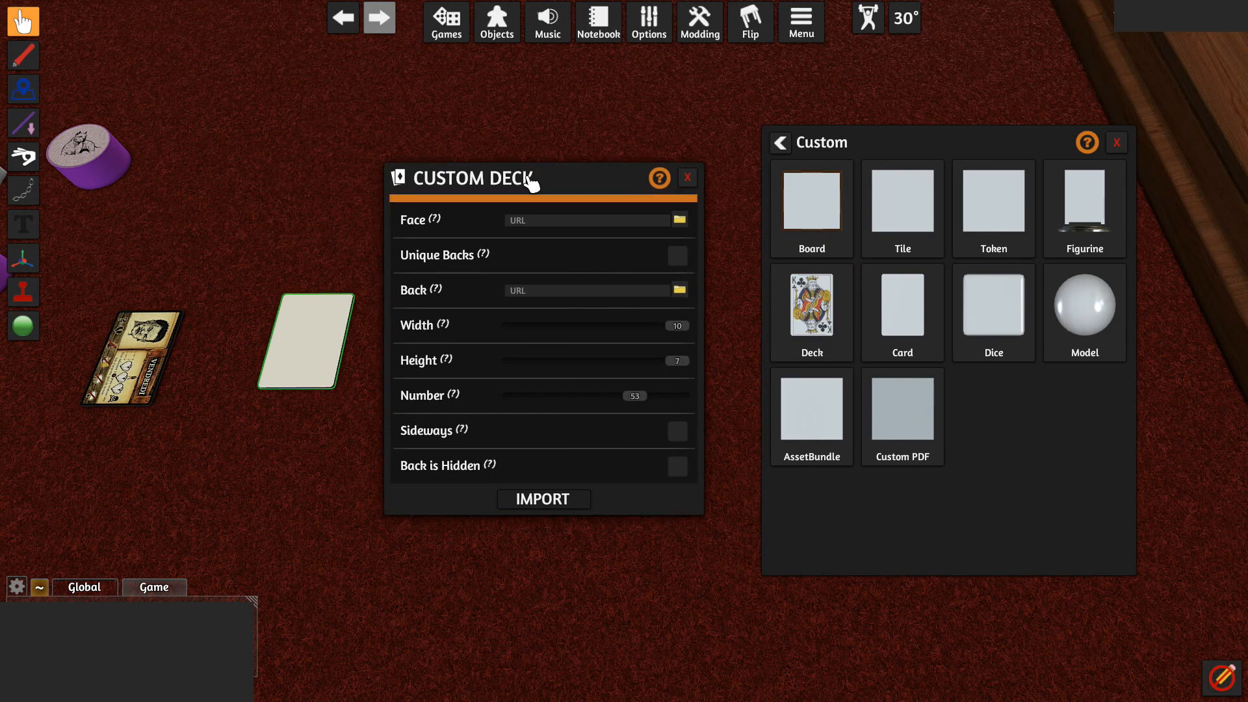
drag(843, 156, 936, 151)
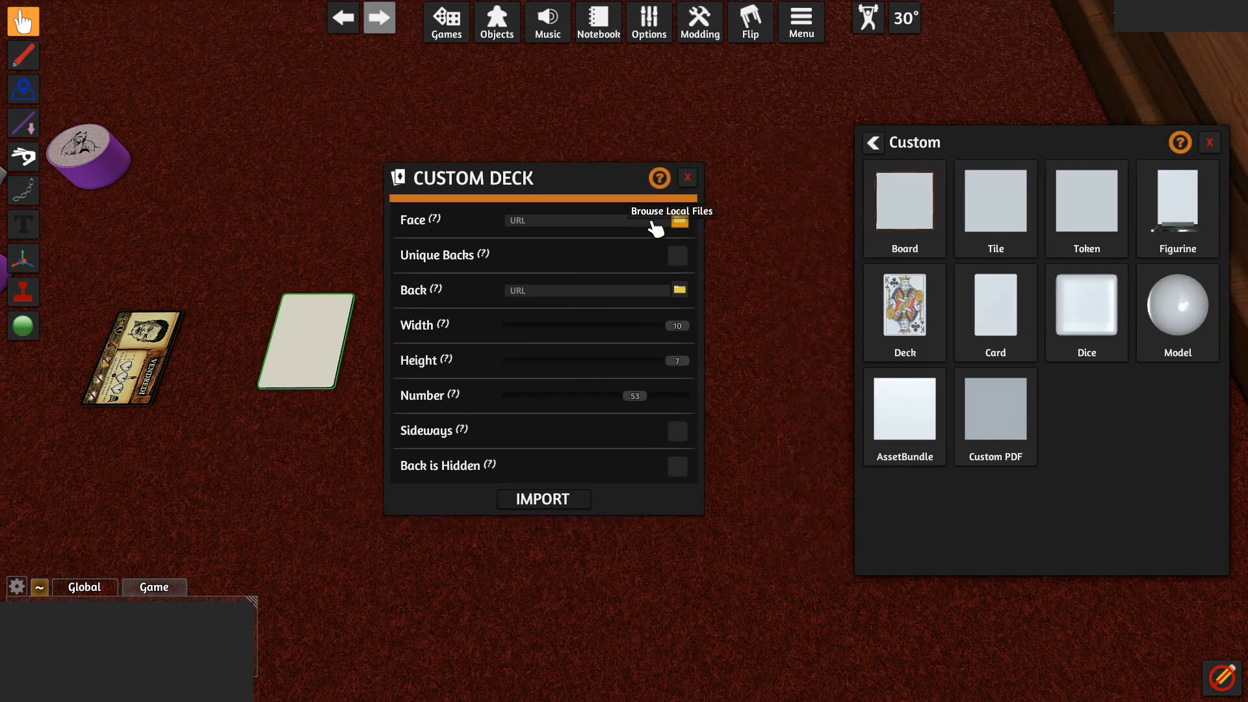
click(584, 224)
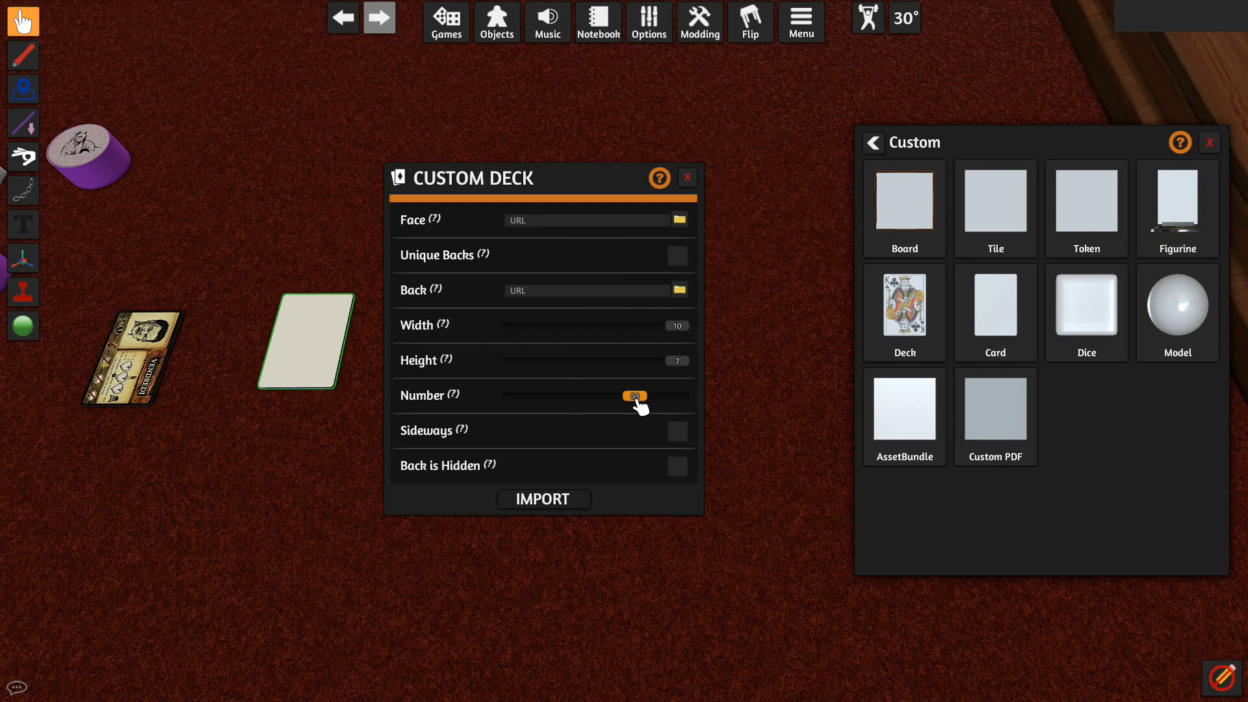
Upload cartes_std_mysteres.jpg to the cloud root folder as the custom deck's face image.
click(680, 219)
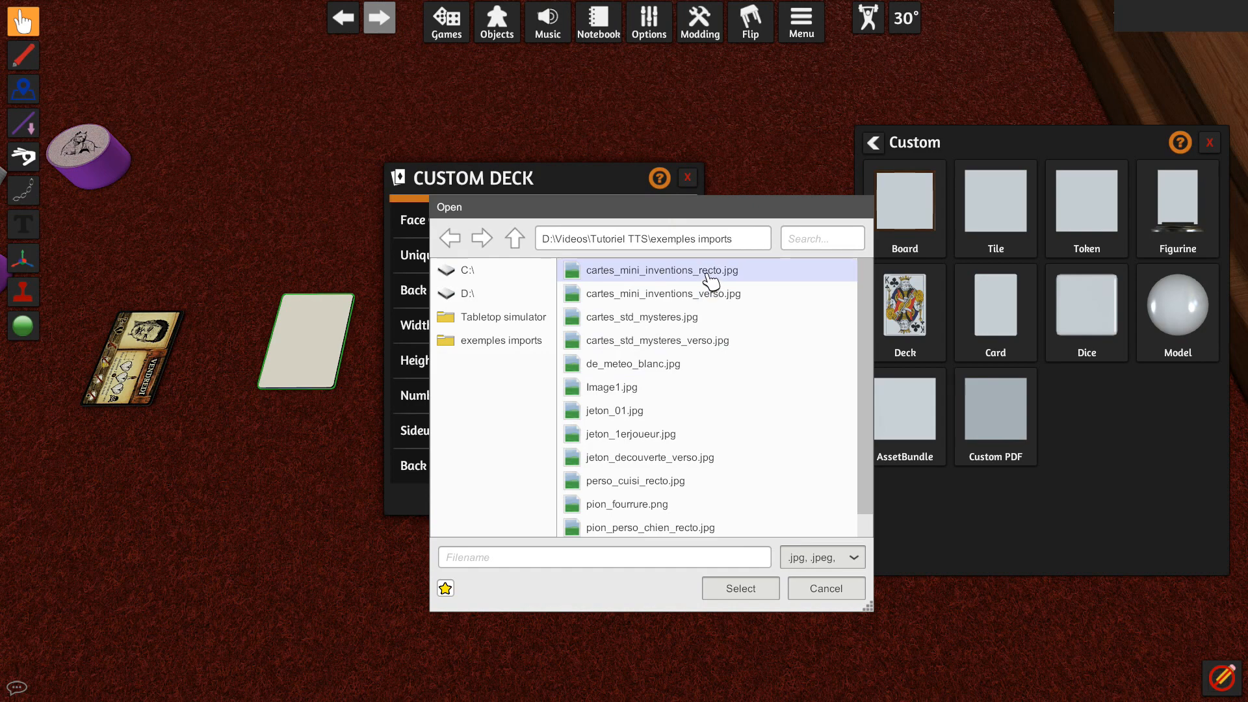
click(681, 320)
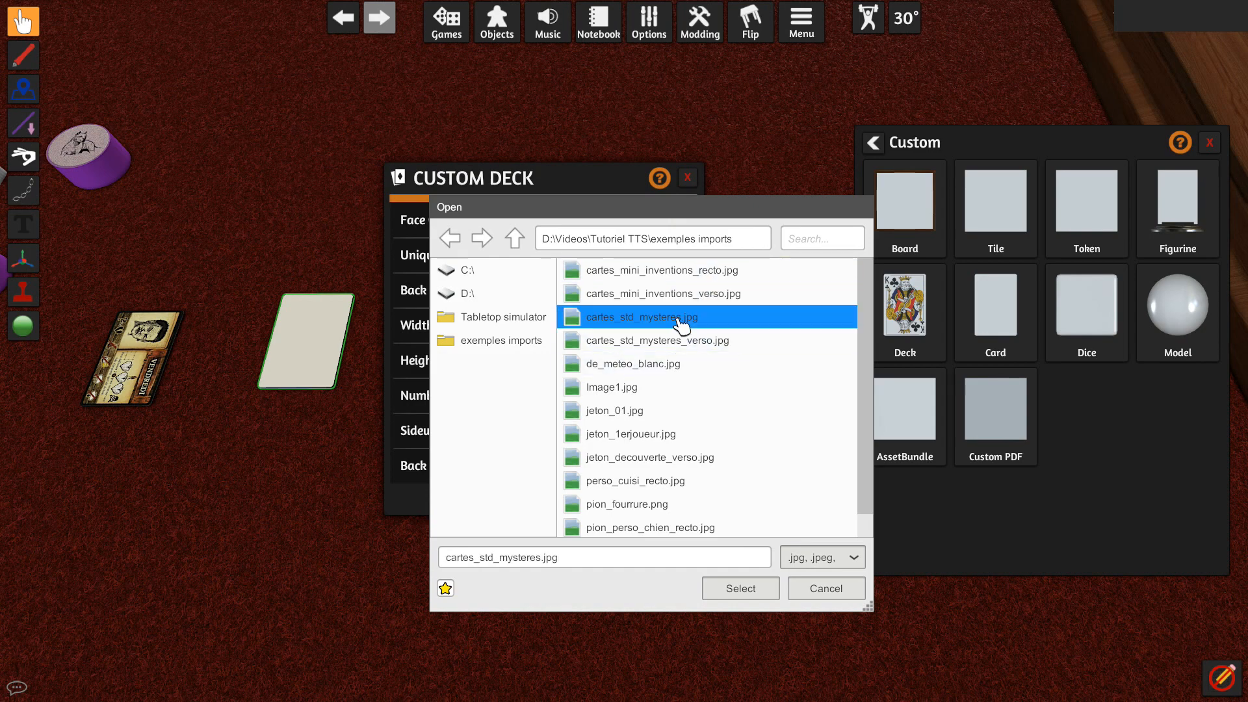
double_click(669, 323)
click(585, 376)
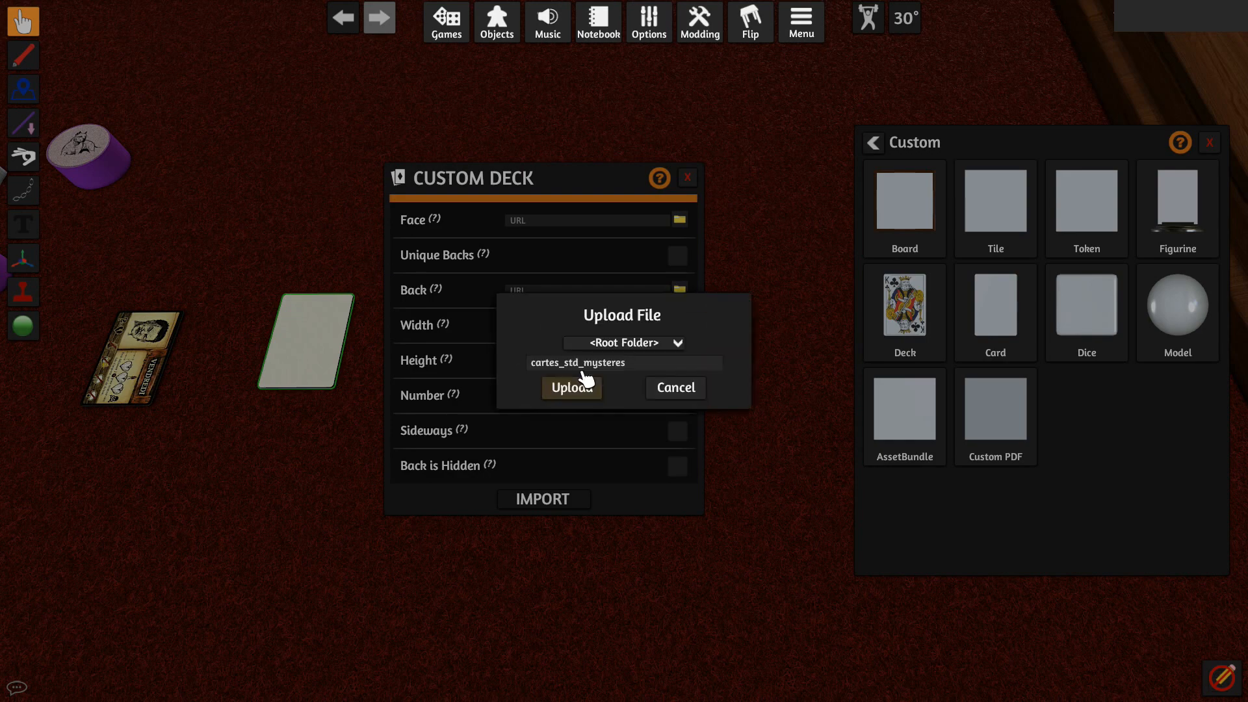
click(573, 388)
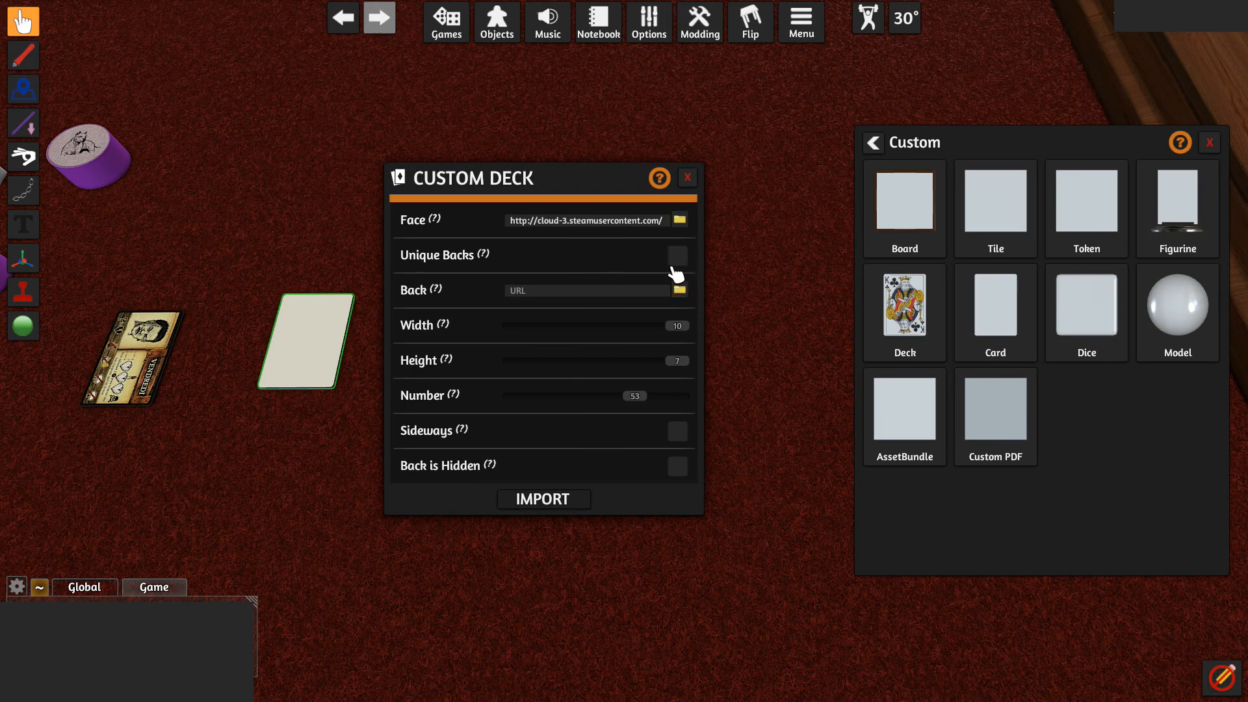
Upload cartes_std_mysteres_verso.jpg to the cloud root folder as the custom deck's back image.
click(681, 289)
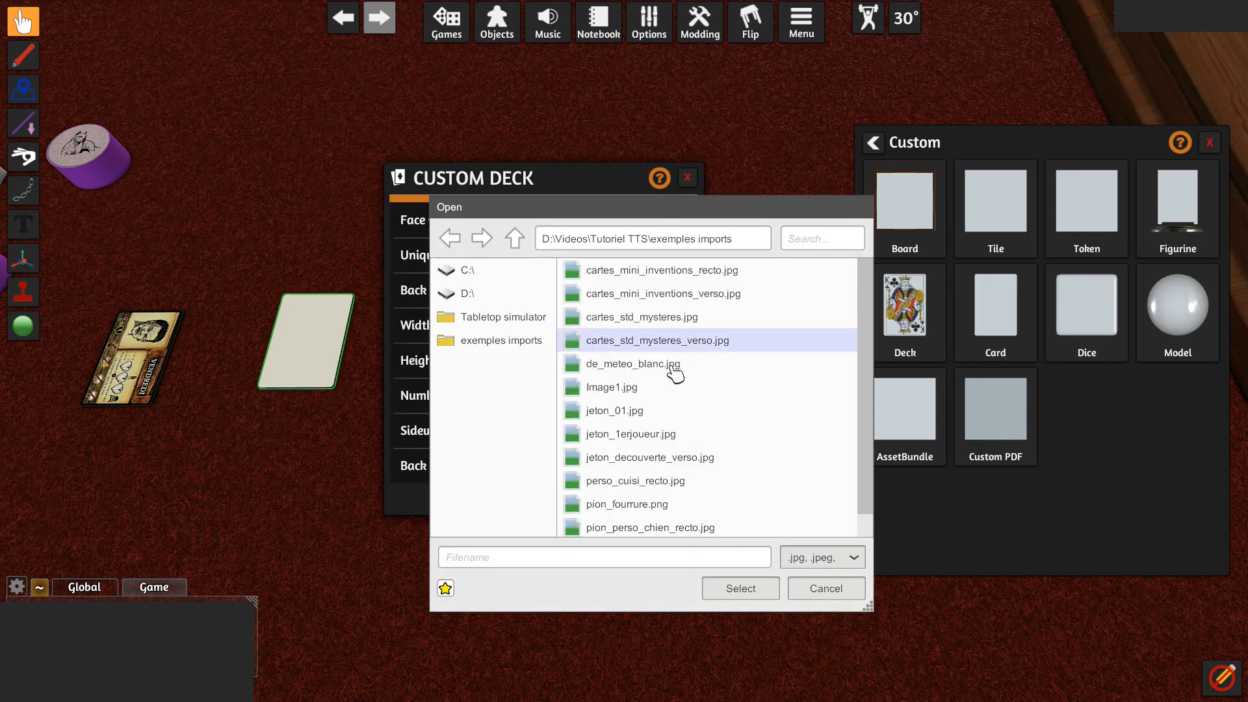
double_click(683, 343)
click(588, 382)
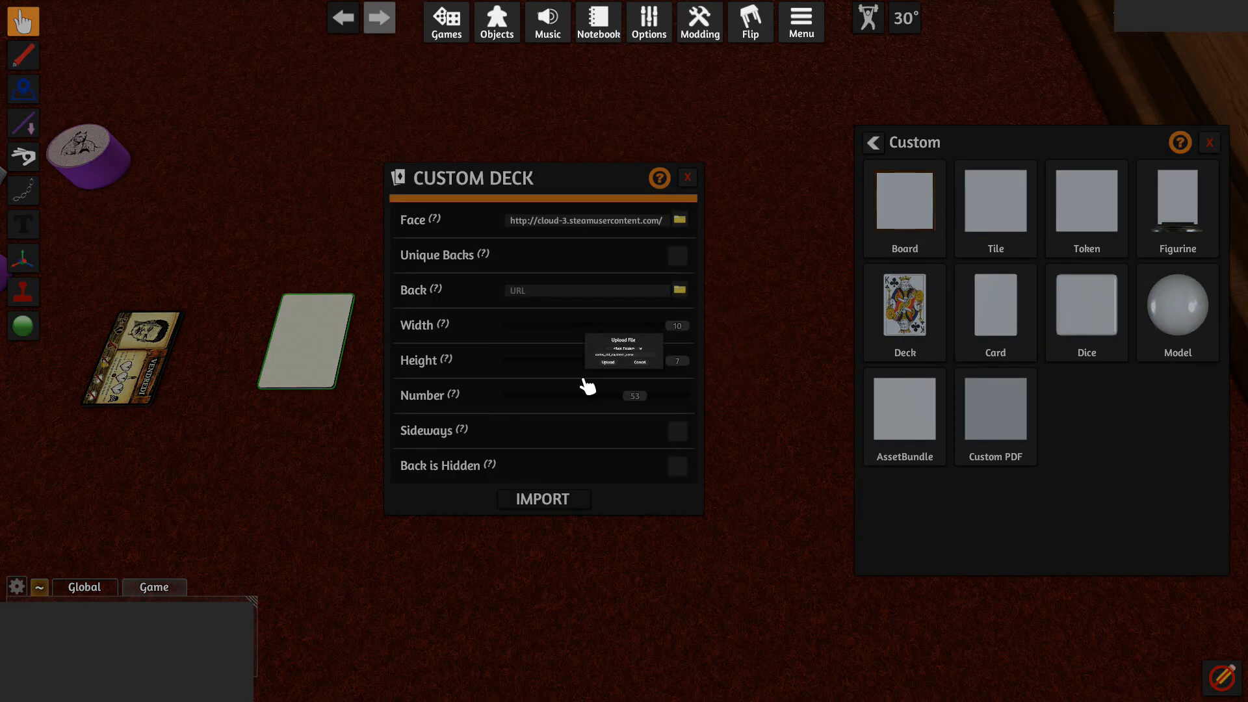
click(584, 384)
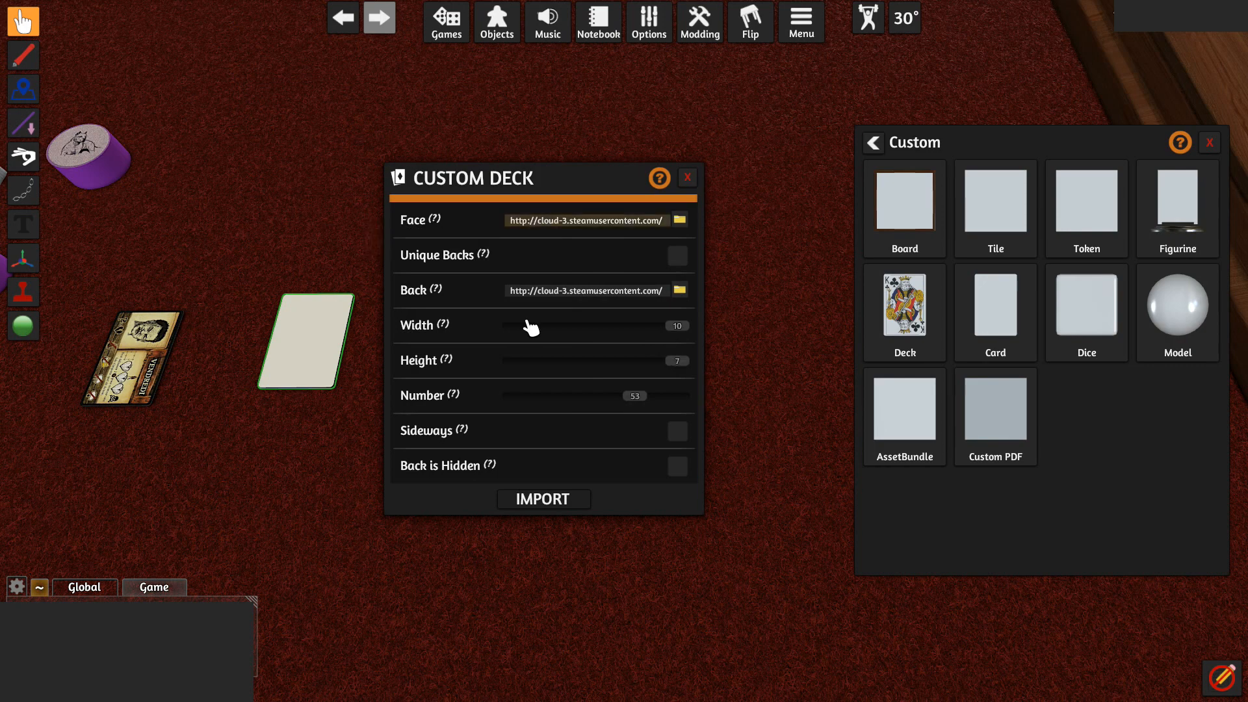
Import the deck with width 10, height 7 and number 53, then move it to open table space and flip it.
mouse_move(432, 328)
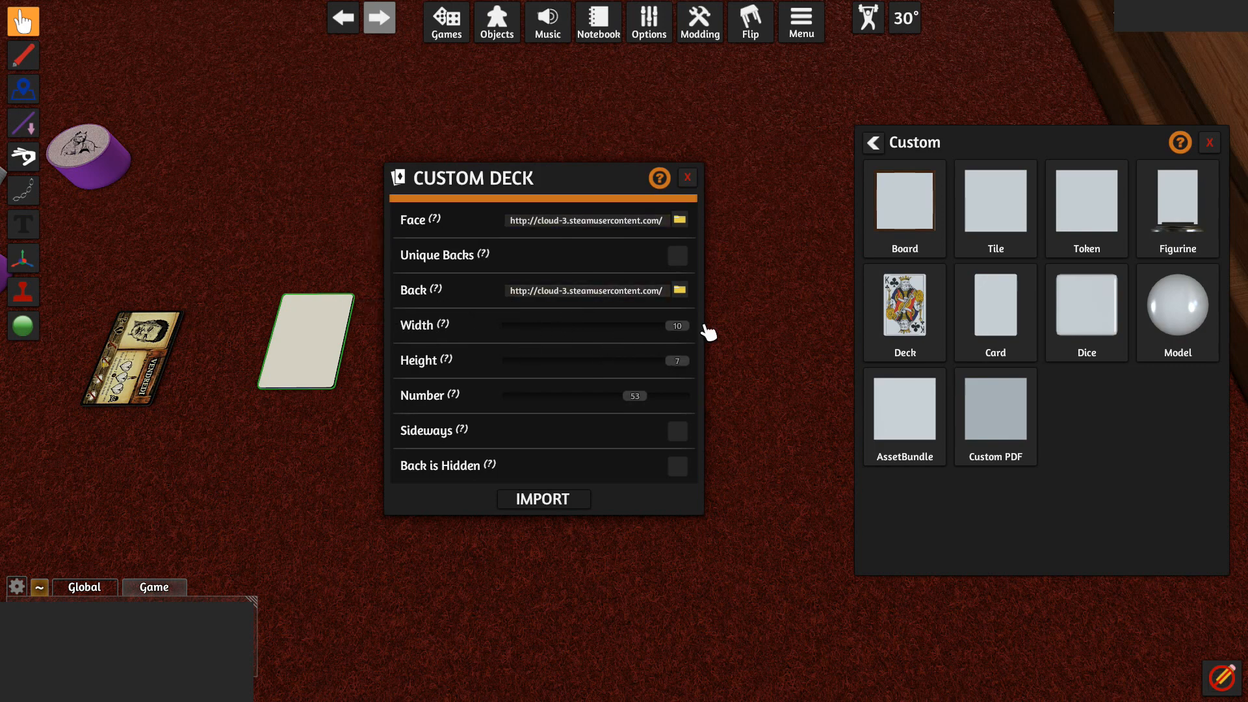
click(567, 501)
drag(320, 357, 611, 381)
scroll(611, 381, up, 5)
key(f)
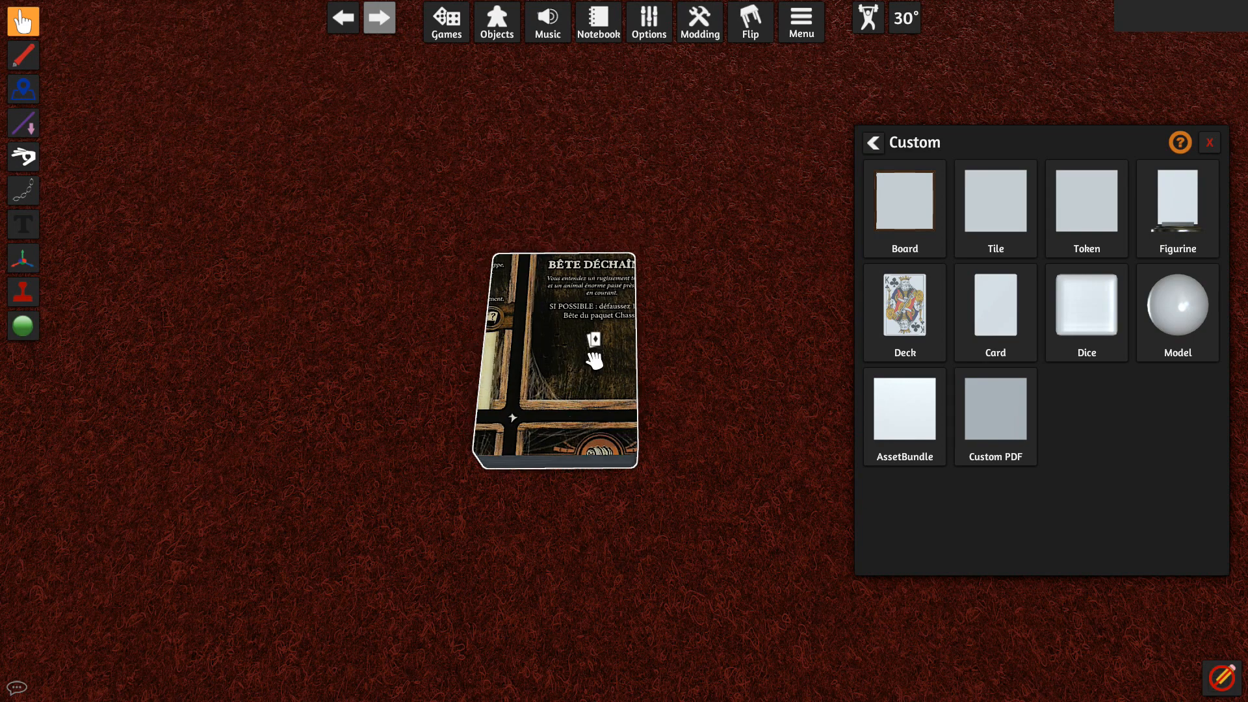
Examine how the deck's top card is cropped, and check the card grid of the face sheet in the image viewer.
scroll(594, 359, up, 4)
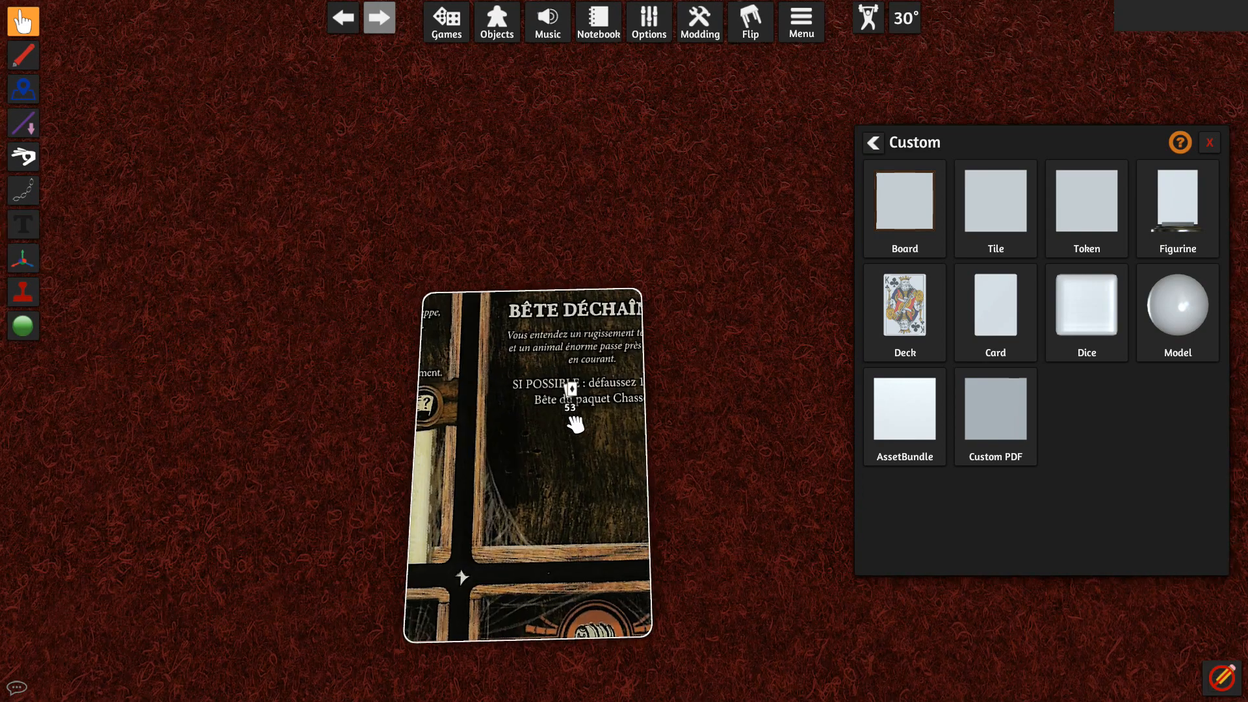
scroll(575, 416, down, 3)
right_click(584, 354)
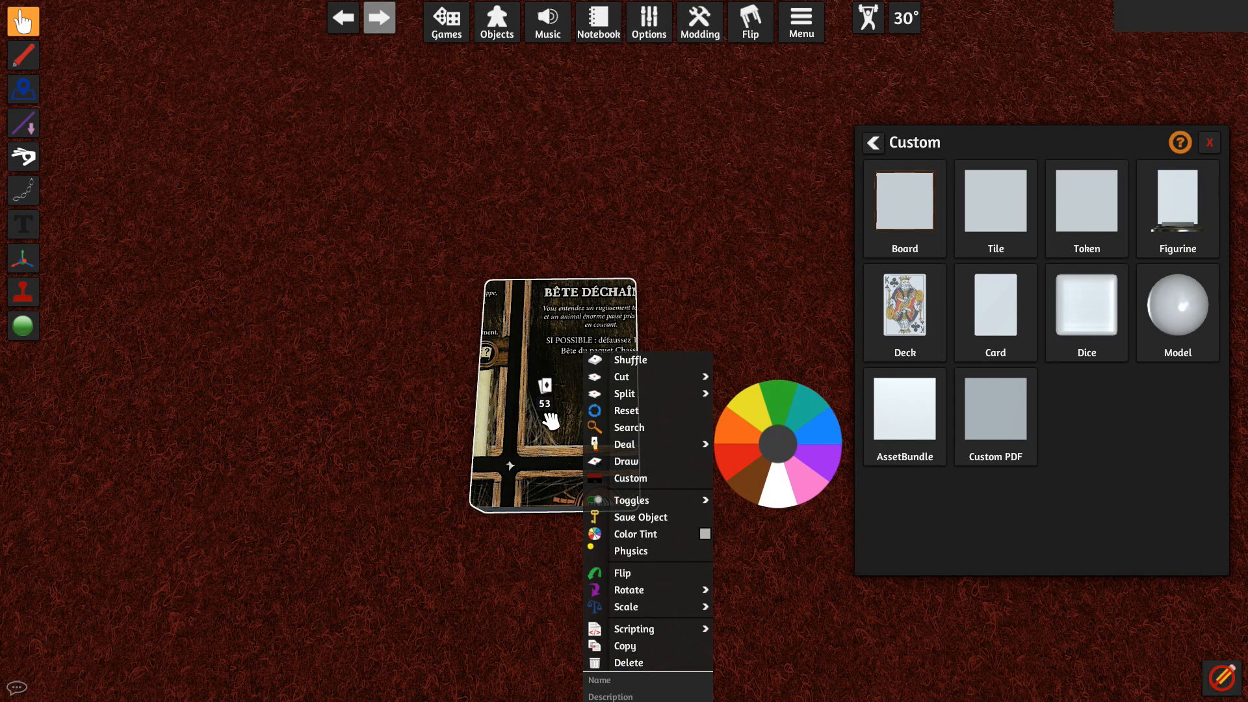
scroll(566, 419, down, 3)
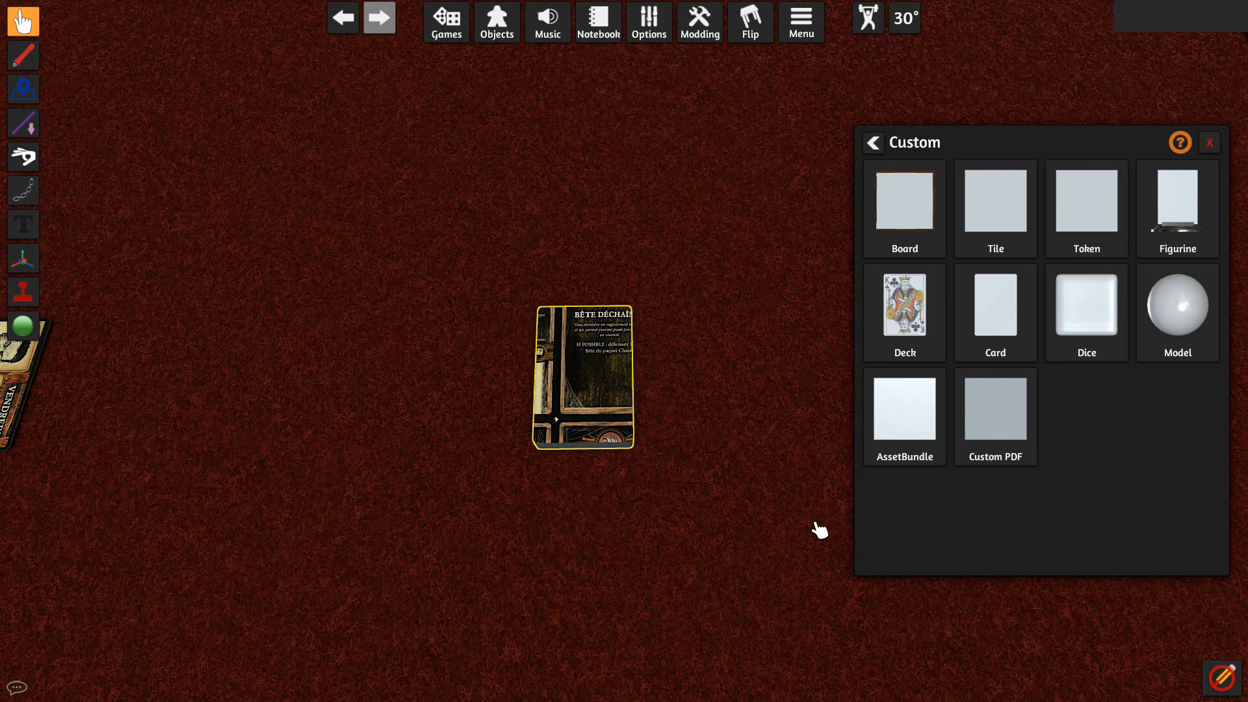
key(alt+Tab)
key(alt+Tab)
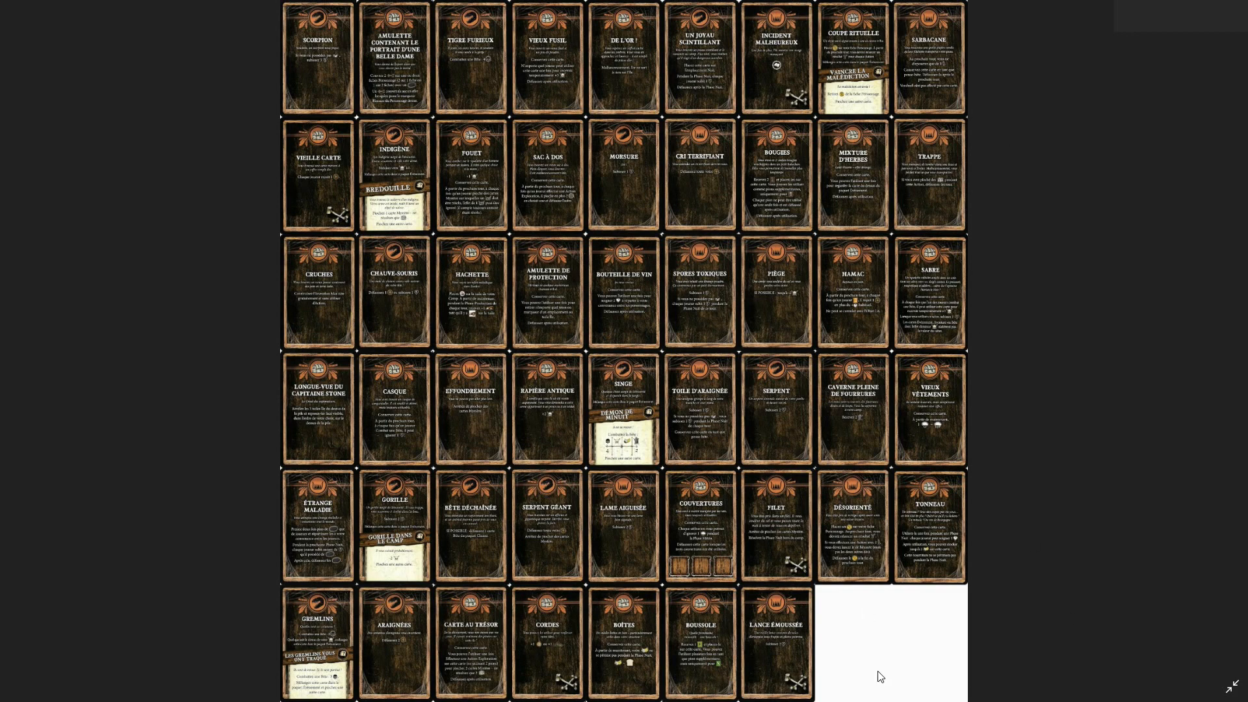
key(alt+Tab)
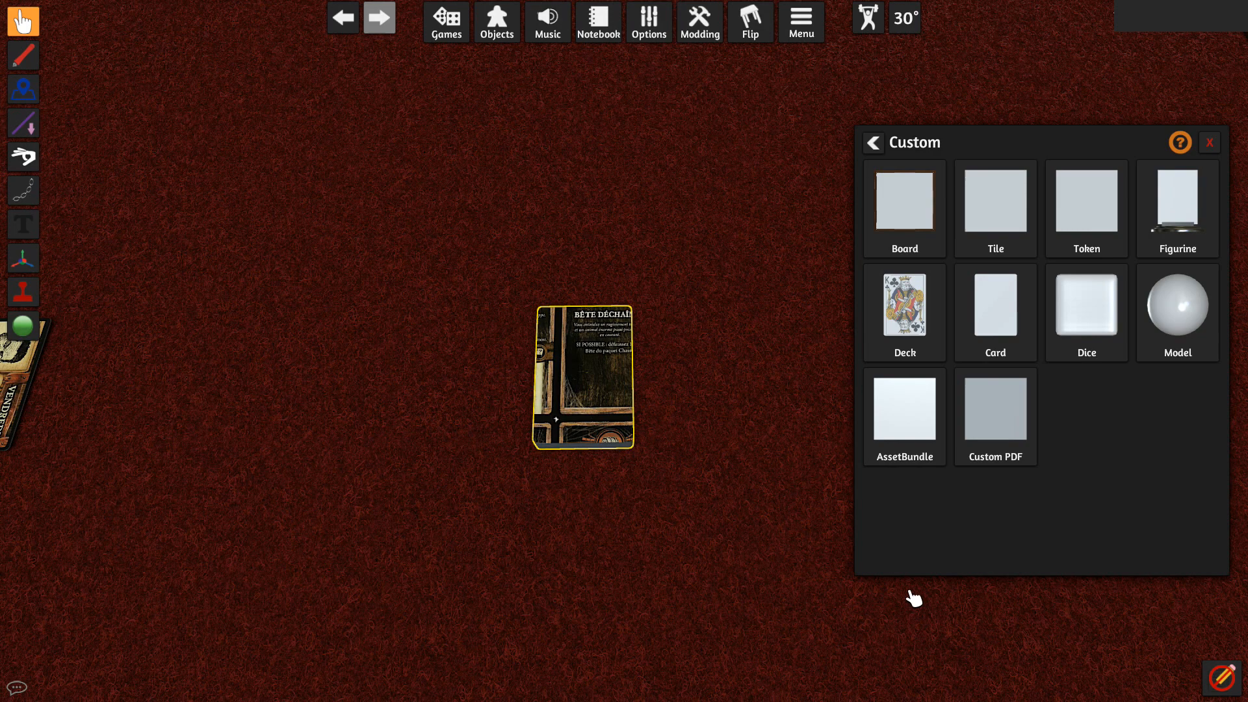
Set the deck's width to 9, height to 6 and number to 52 in its custom settings, and re-import it.
right_click(603, 381)
click(645, 479)
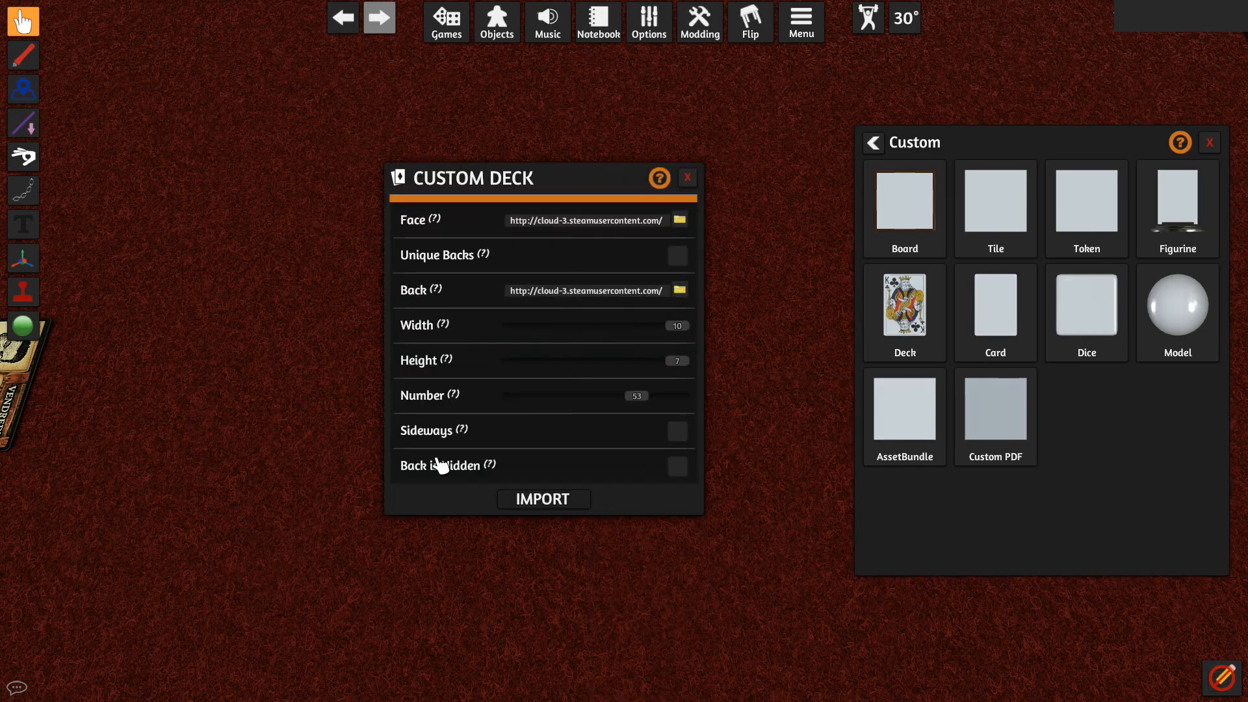
drag(682, 333, 645, 376)
drag(657, 401, 655, 404)
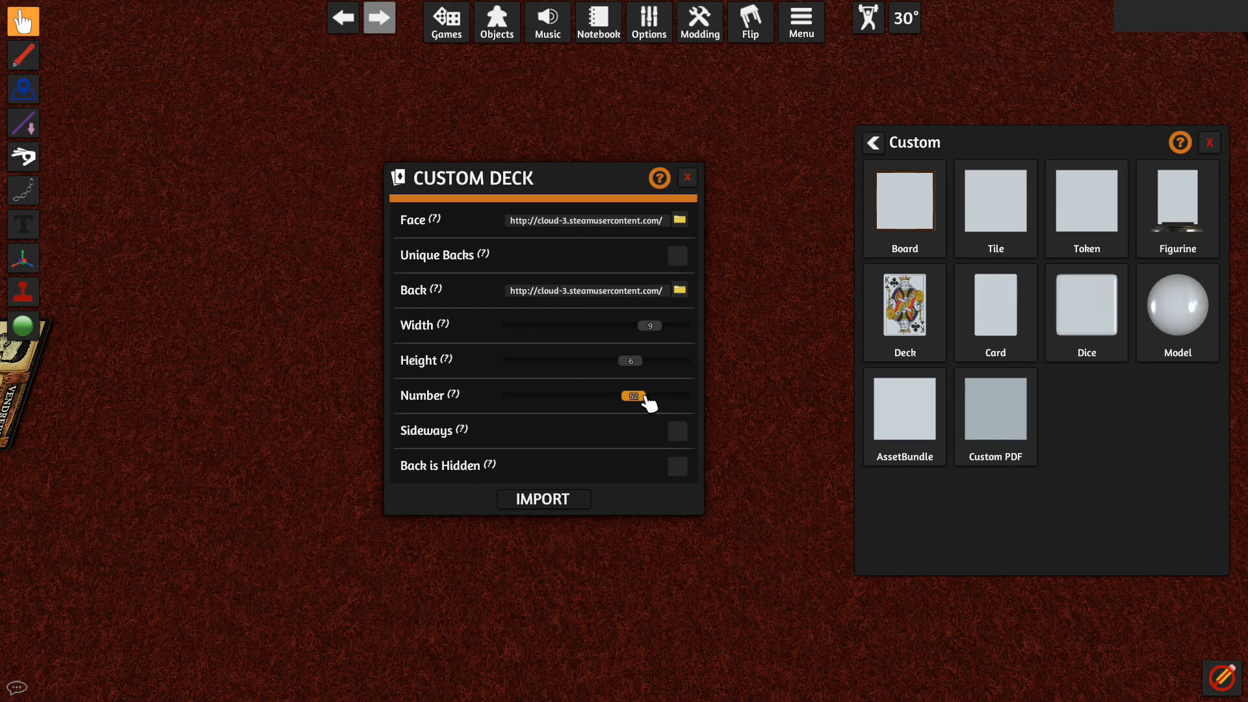
click(553, 501)
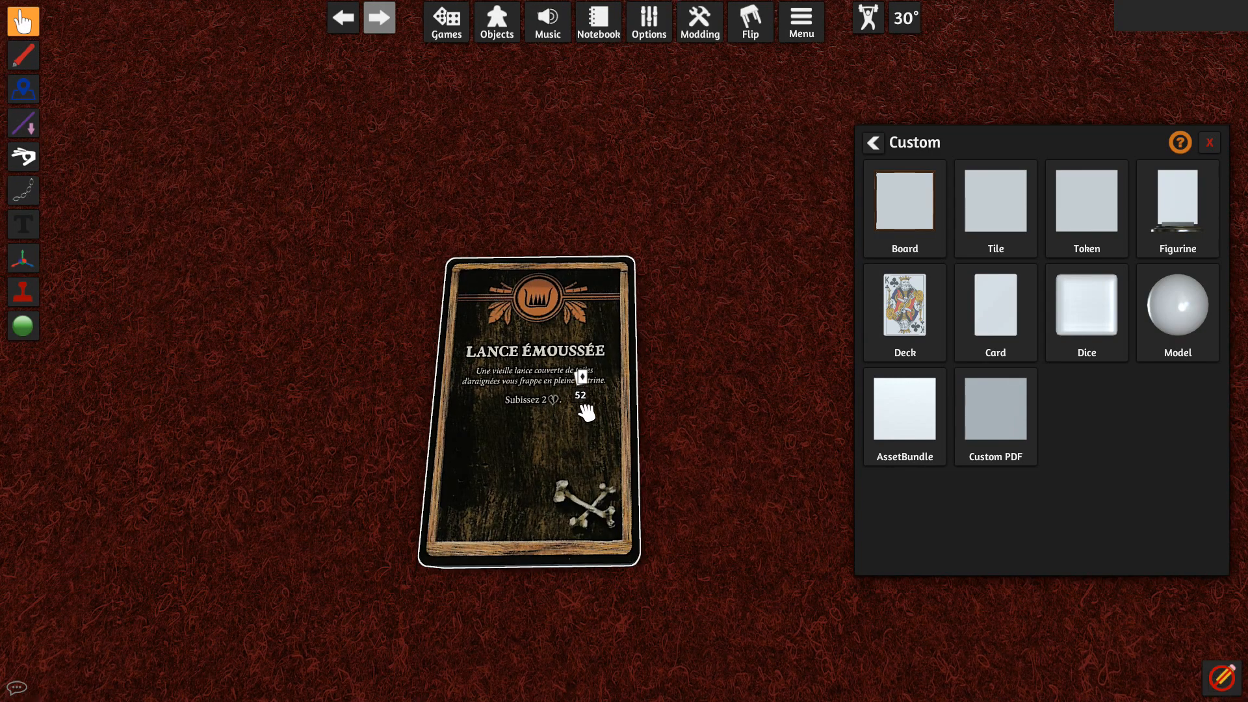
Spread the deck's top cards on the table and magnify the Boussole card to check its cropping.
drag(586, 413, 778, 423)
key(alt)
alt+scroll(565, 411, up, 1)
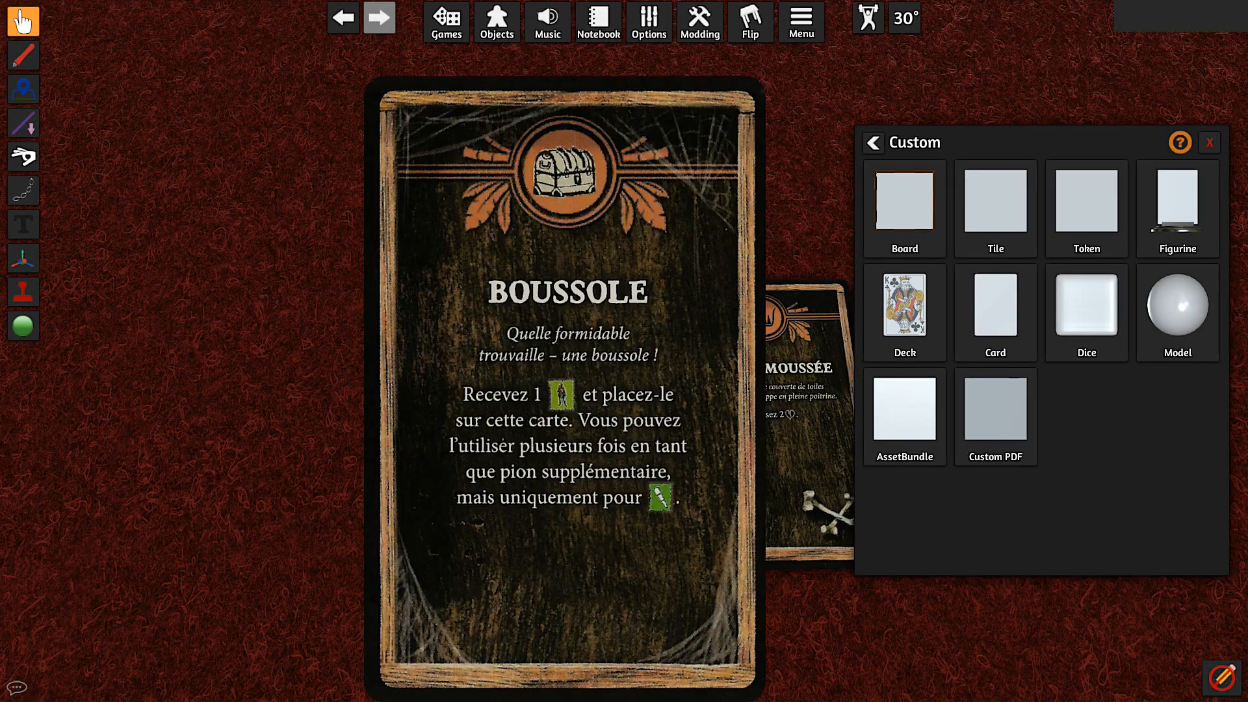
drag(565, 411, 727, 391)
scroll(494, 406, down, 1)
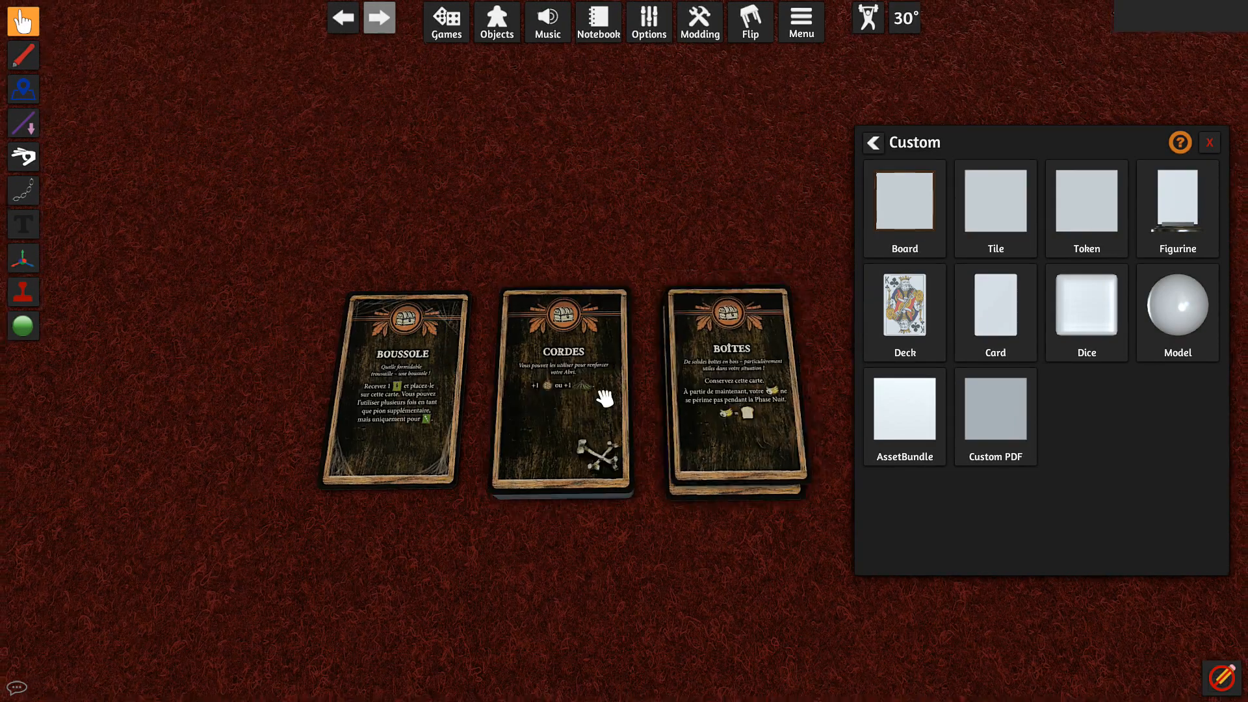
Gather the spread cards back into one deck, flip it back side up and set it aside.
drag(605, 398, 564, 390)
drag(759, 399, 249, 406)
key(f)
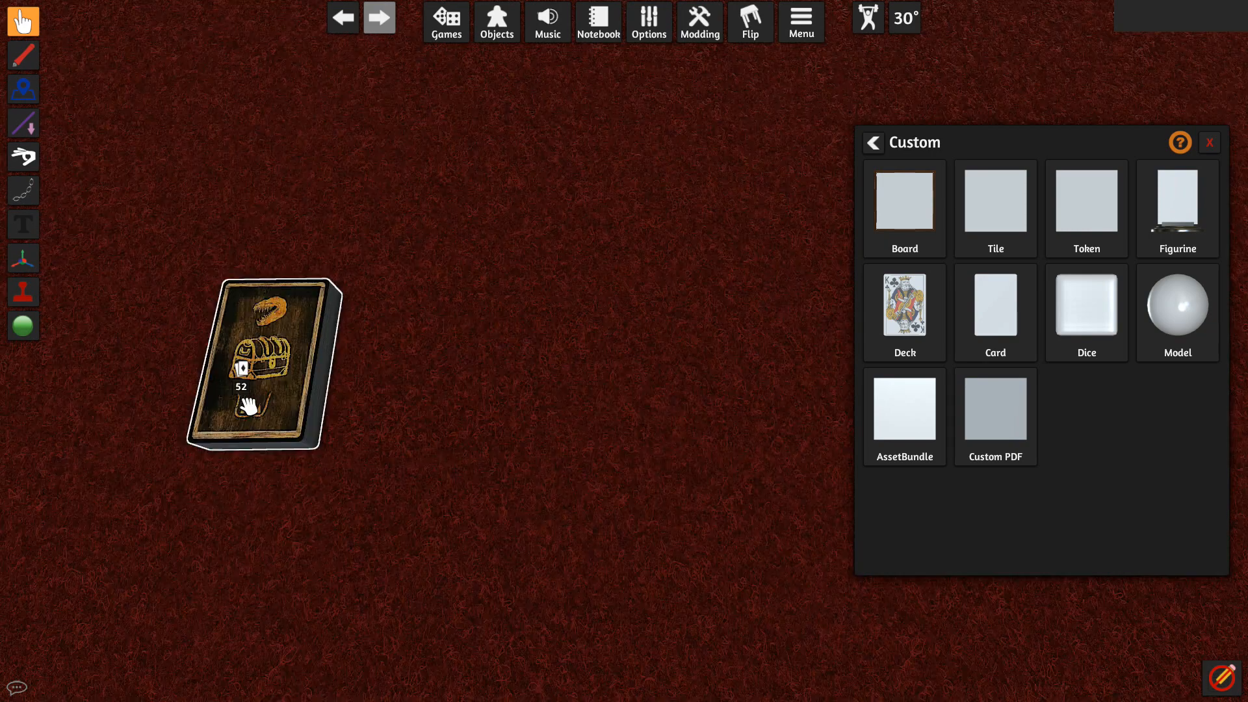
scroll(249, 406, down, 2)
drag(353, 395, 318, 333)
scroll(567, 364, up, 1)
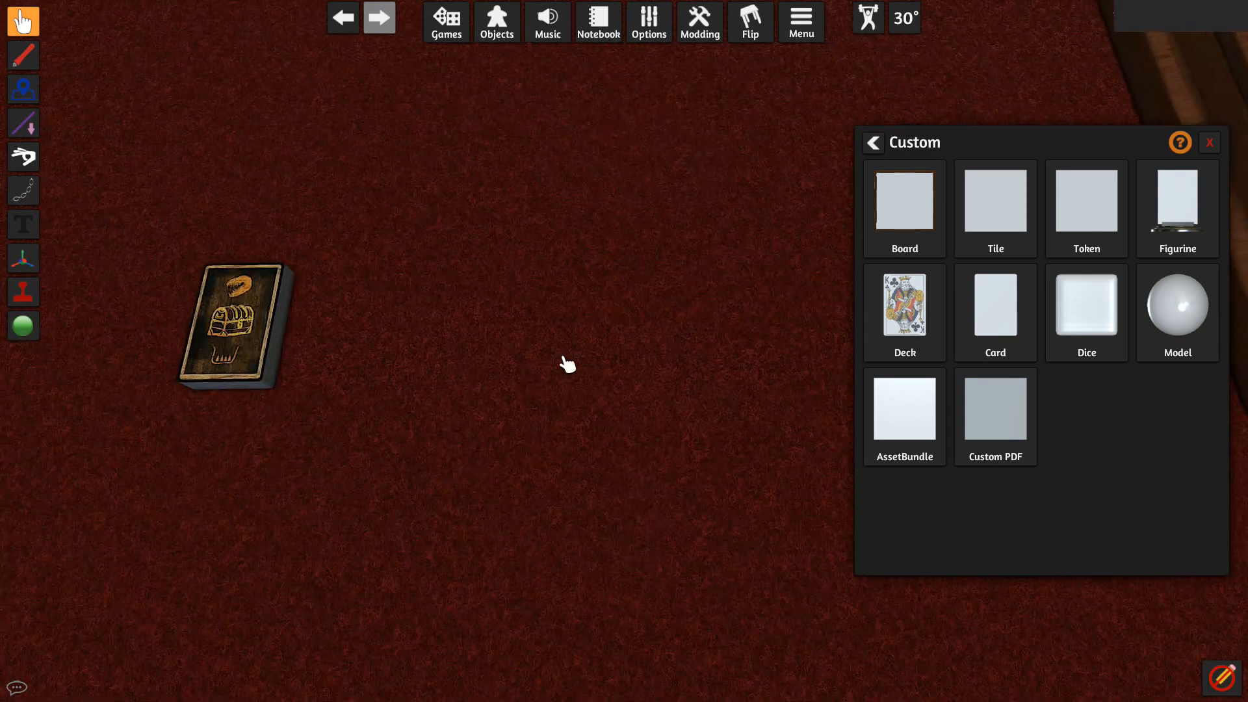
Add a second custom deck and upload cartes_mini_inventions_recto.jpg to the cloud root folder as its face image.
click(913, 325)
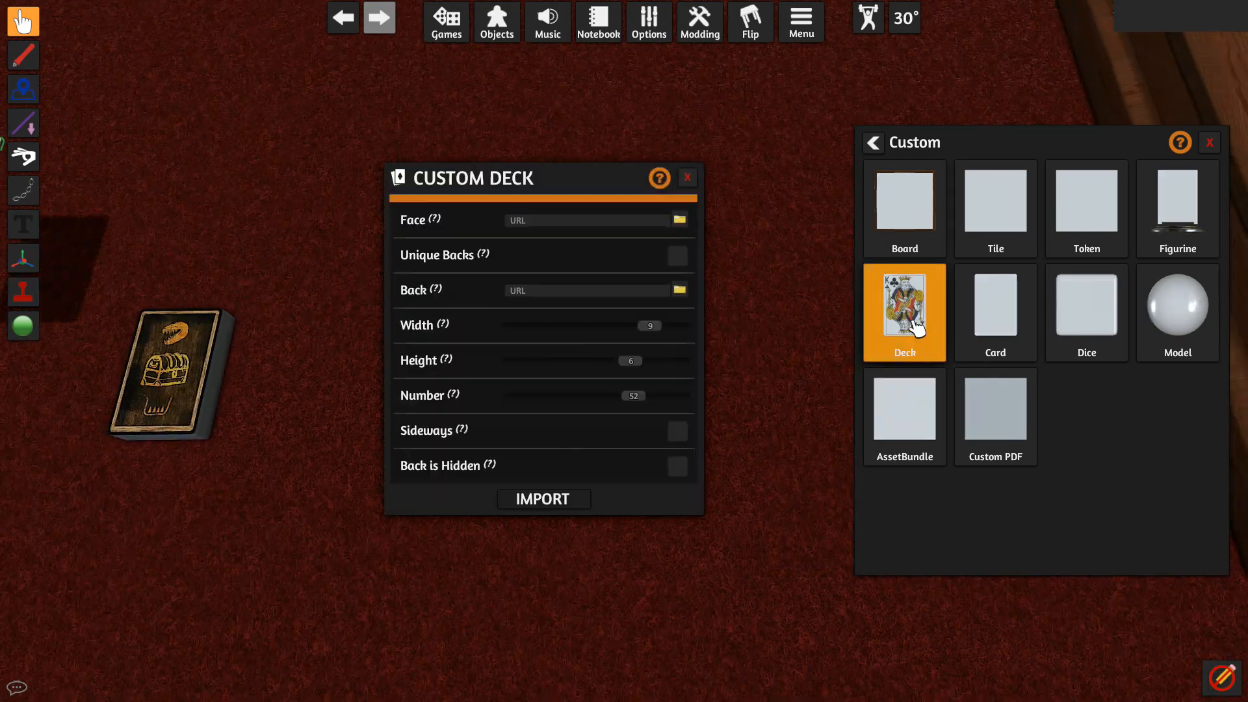
click(679, 220)
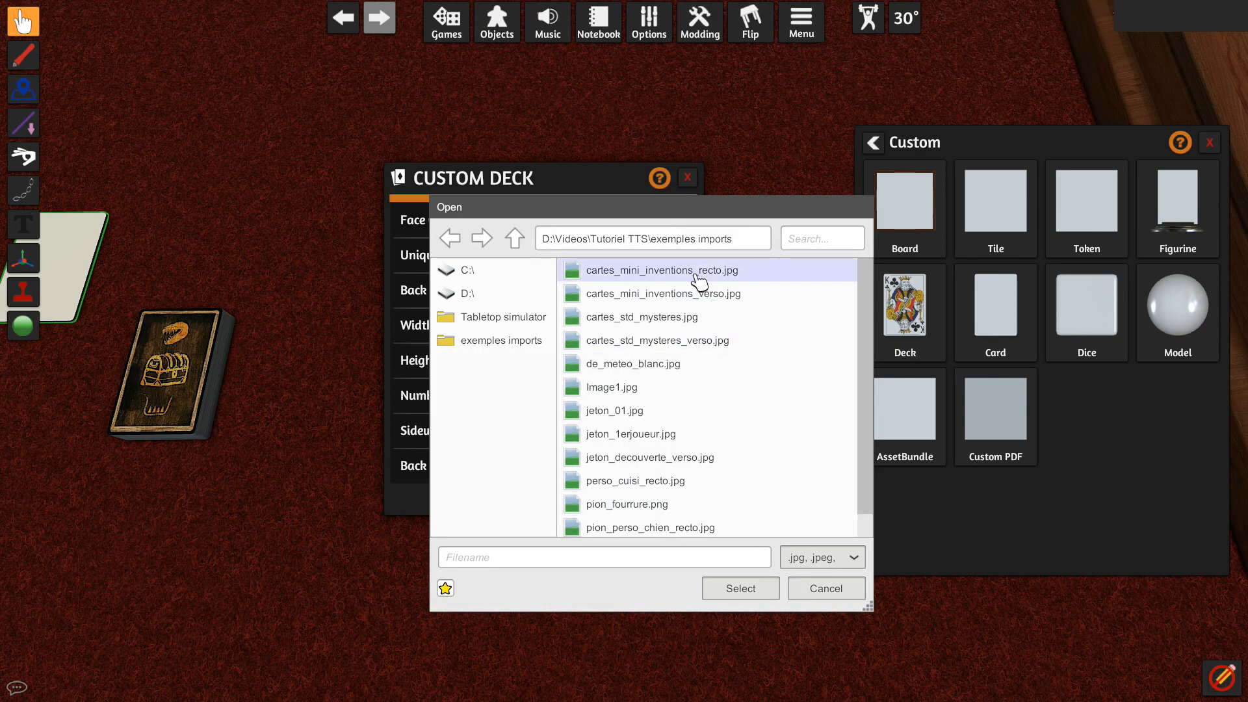
double_click(693, 278)
click(572, 372)
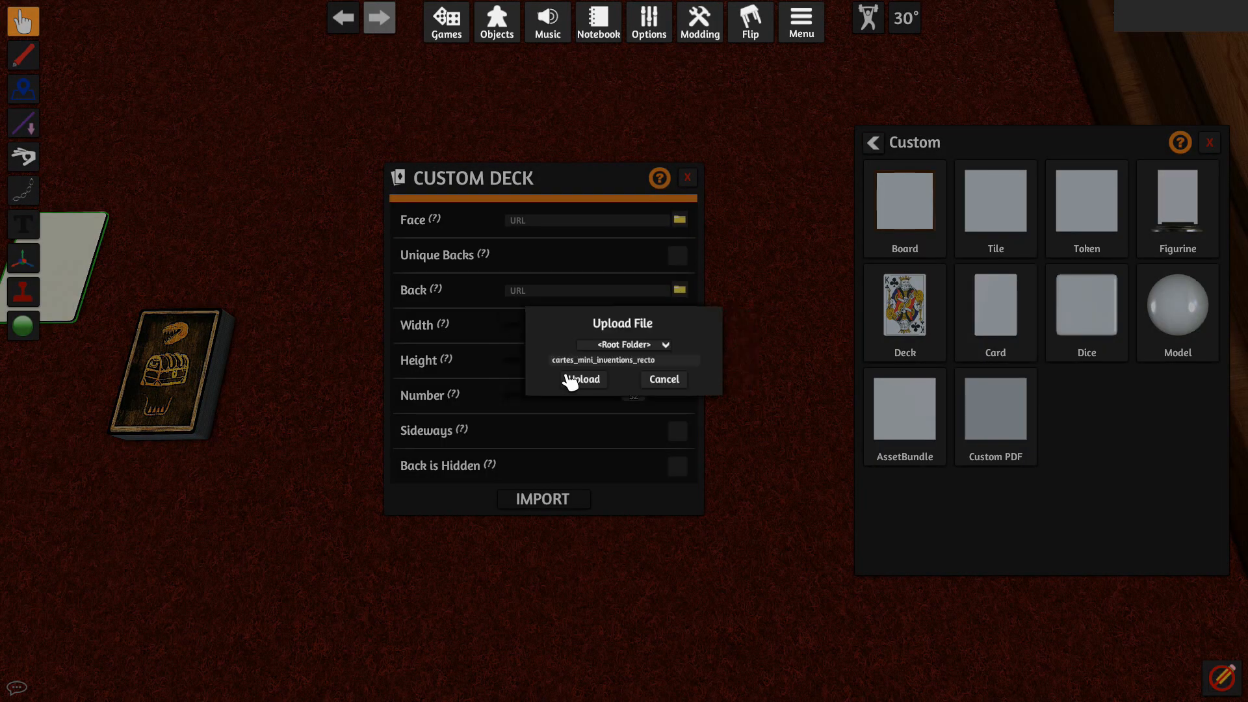
click(572, 388)
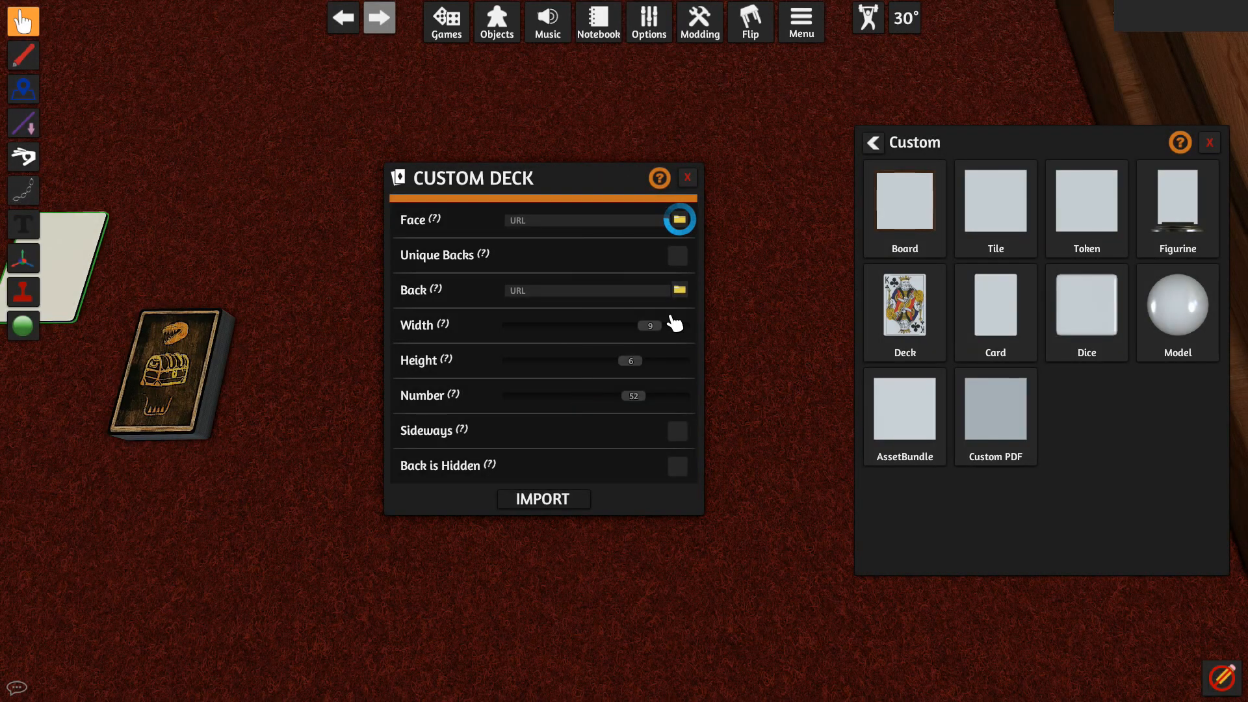
Turn on Unique Backs and upload cartes_mini_inventions_verso.jpg to the cloud root folder as the second deck's back image.
click(679, 259)
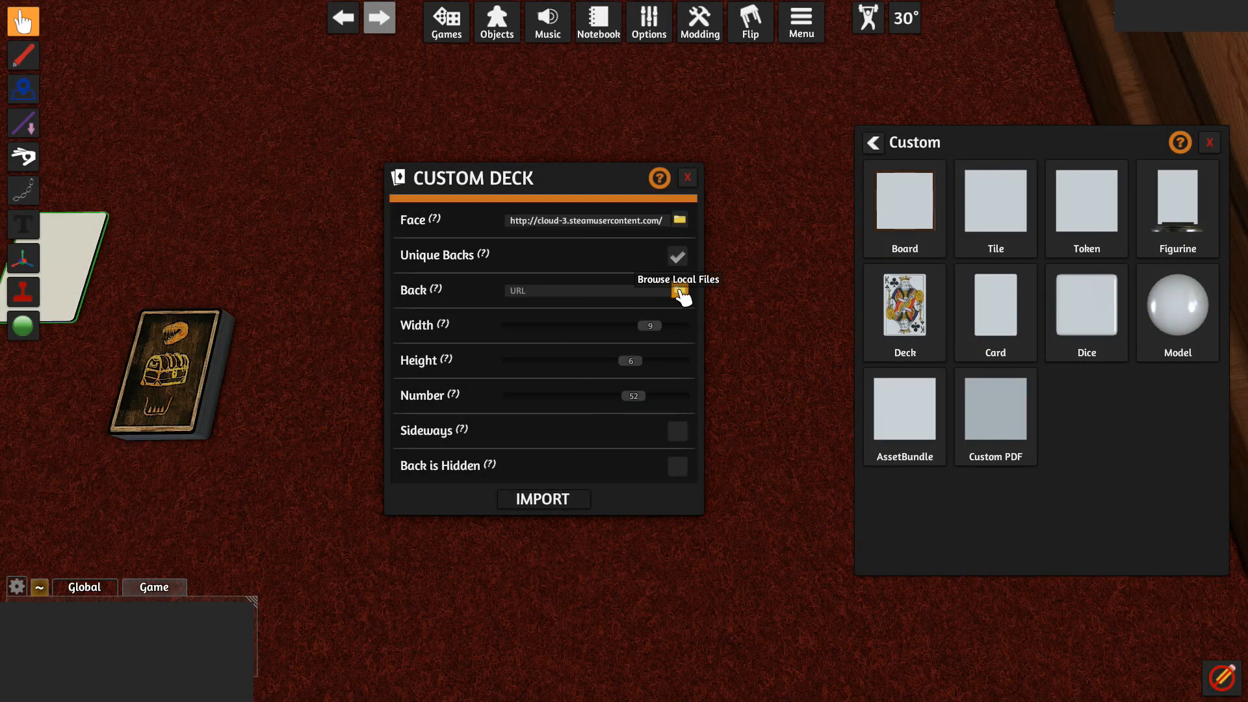
click(679, 290)
double_click(683, 294)
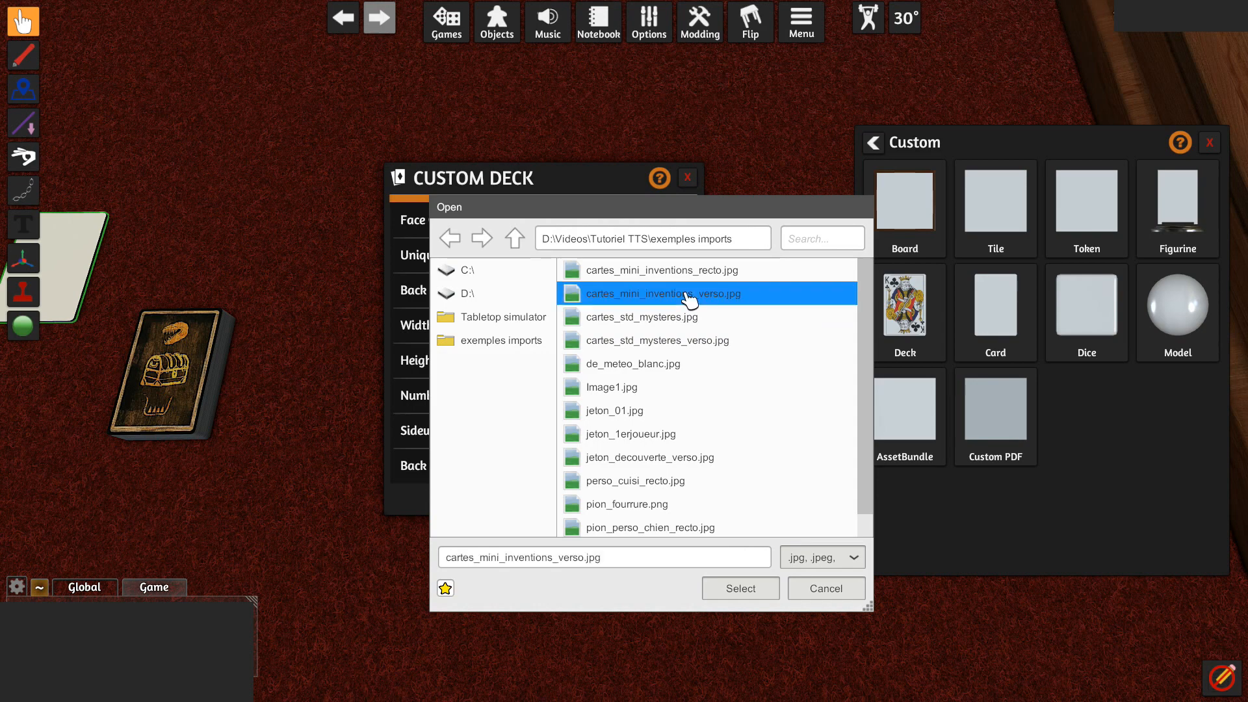
click(588, 376)
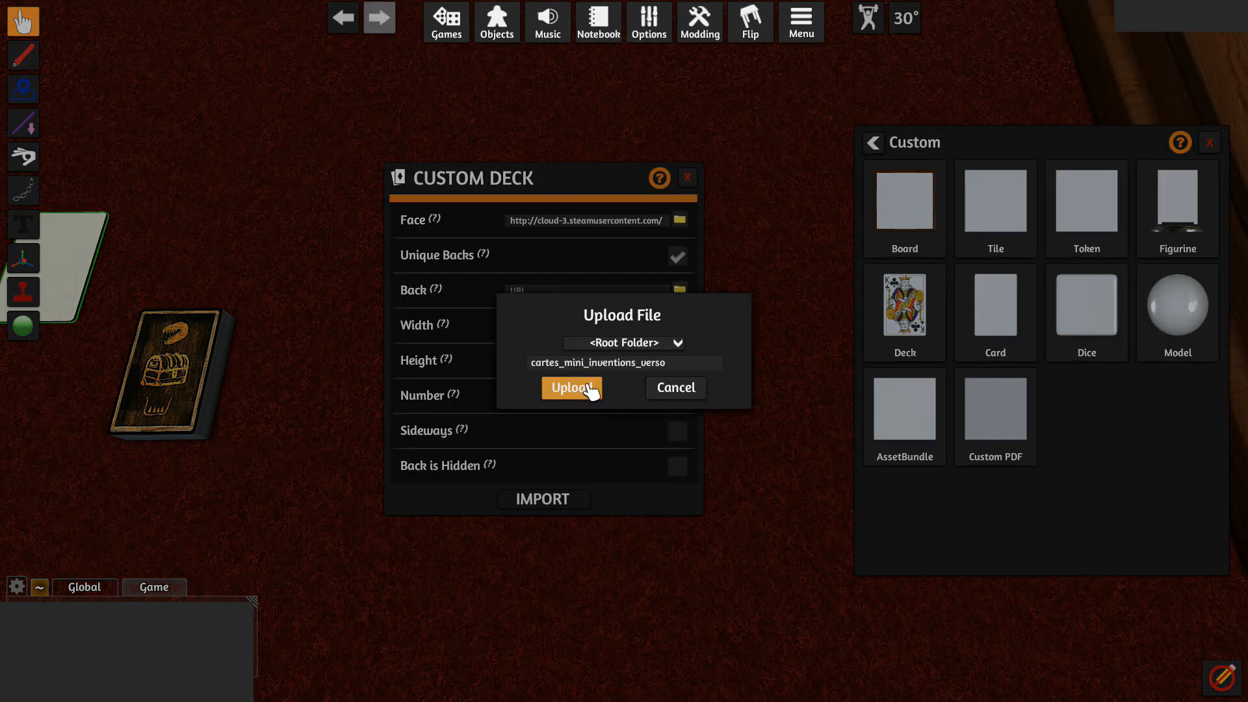
click(588, 388)
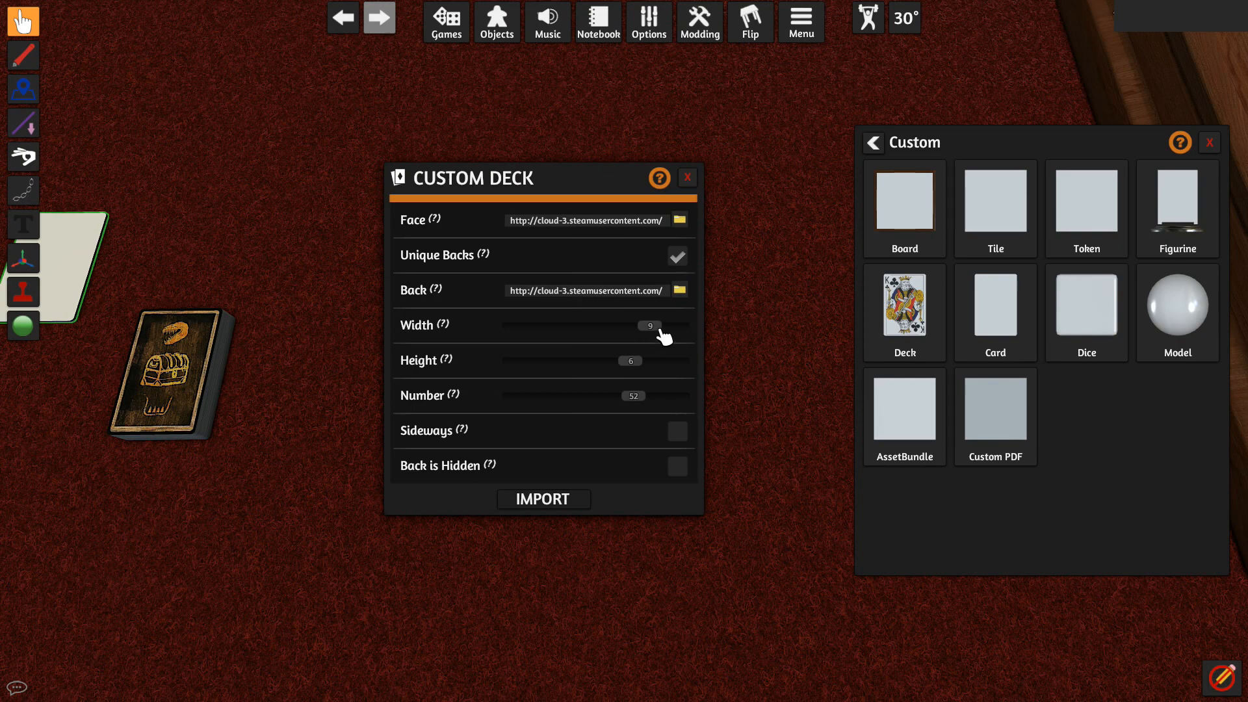
Set the custom deck to width 6, height 5 and 30 cards, and import it.
drag(663, 337, 621, 367)
drag(644, 409, 581, 408)
click(559, 507)
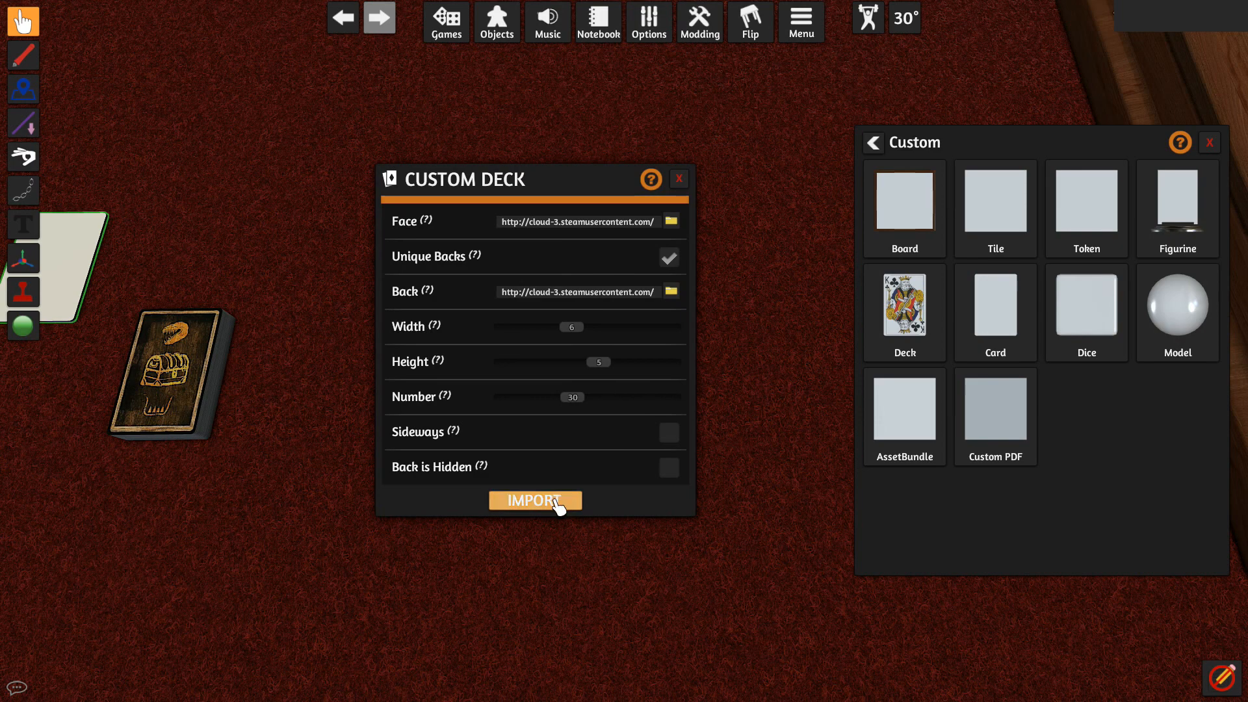
Move the new deck beside the treasure-chest deck, draw its Remède card and turn it over.
key(a)
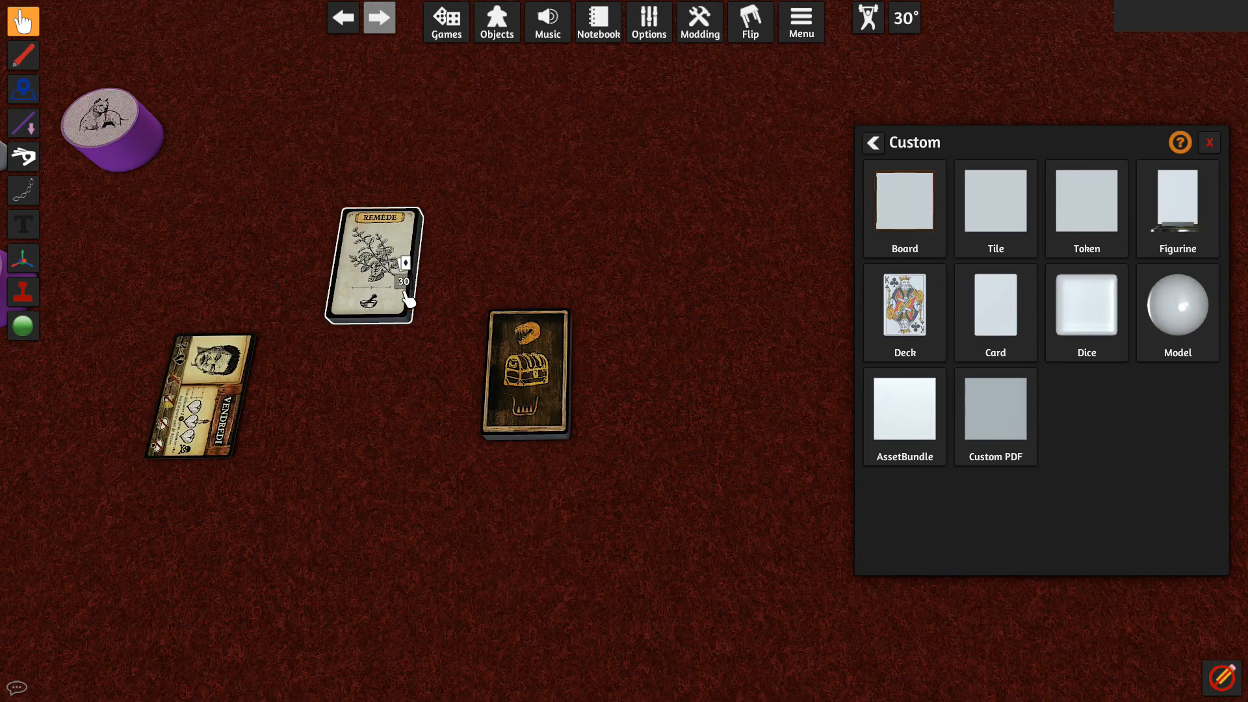
drag(374, 309, 780, 397)
key(d)
key(r)
key(r)
key(d)
scroll(641, 452, up, 4)
key(f)
key(d)
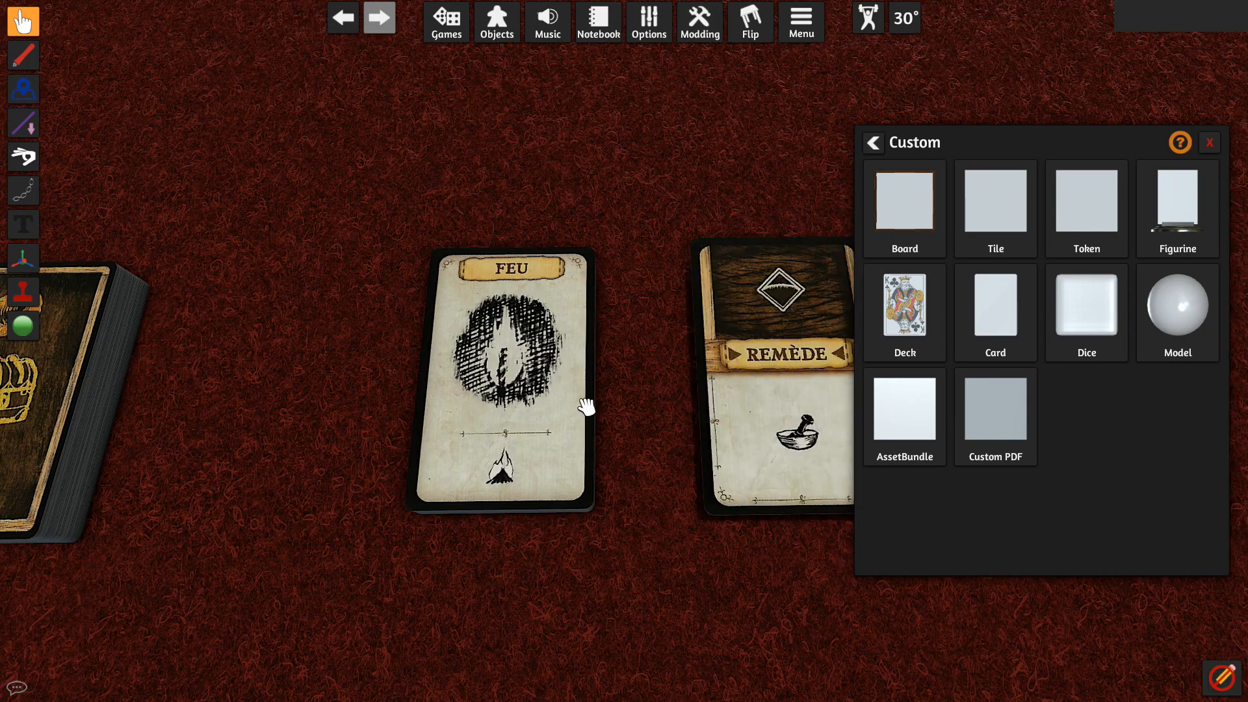
Draw the Feu card from the deck, place it beside the Remède card and flip it to its back.
drag(527, 408, 788, 398)
key(f)
key(d)
key(f)
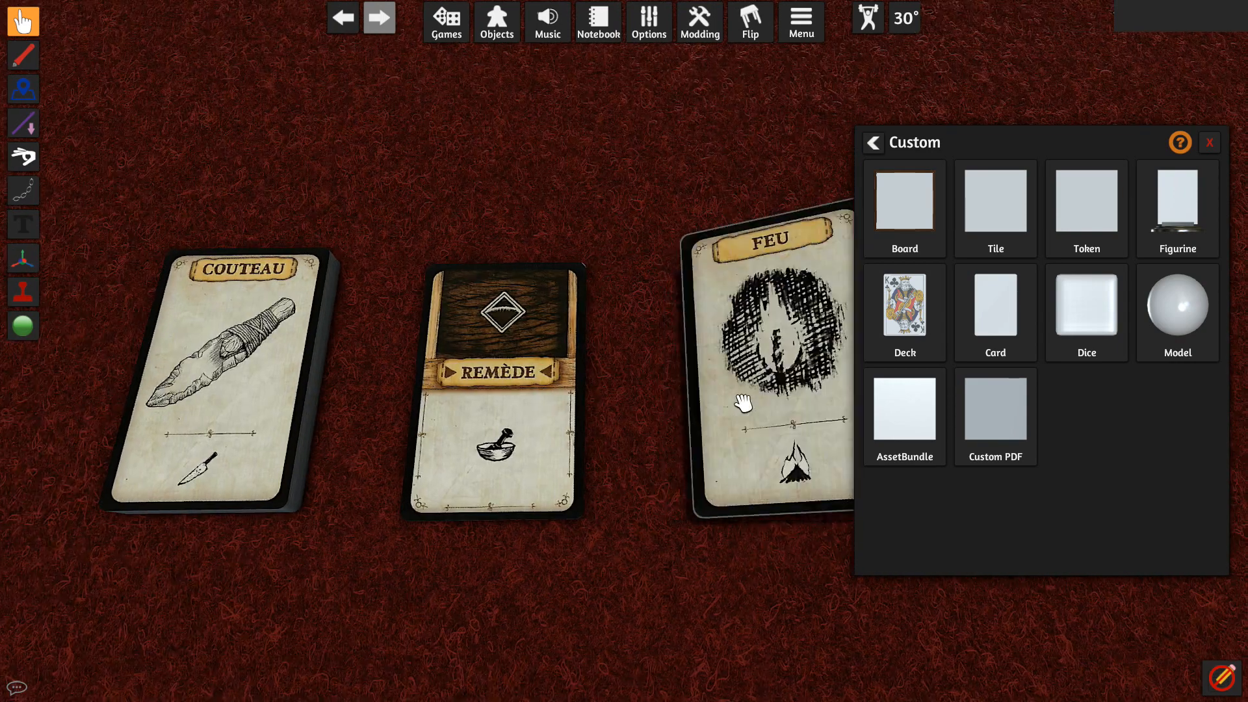
key(f)
Draw the Couteau card above the other two and flip it repeatedly to compare its face with its unique back.
drag(250, 392, 537, 151)
key(w)
scroll(538, 208, down, 2)
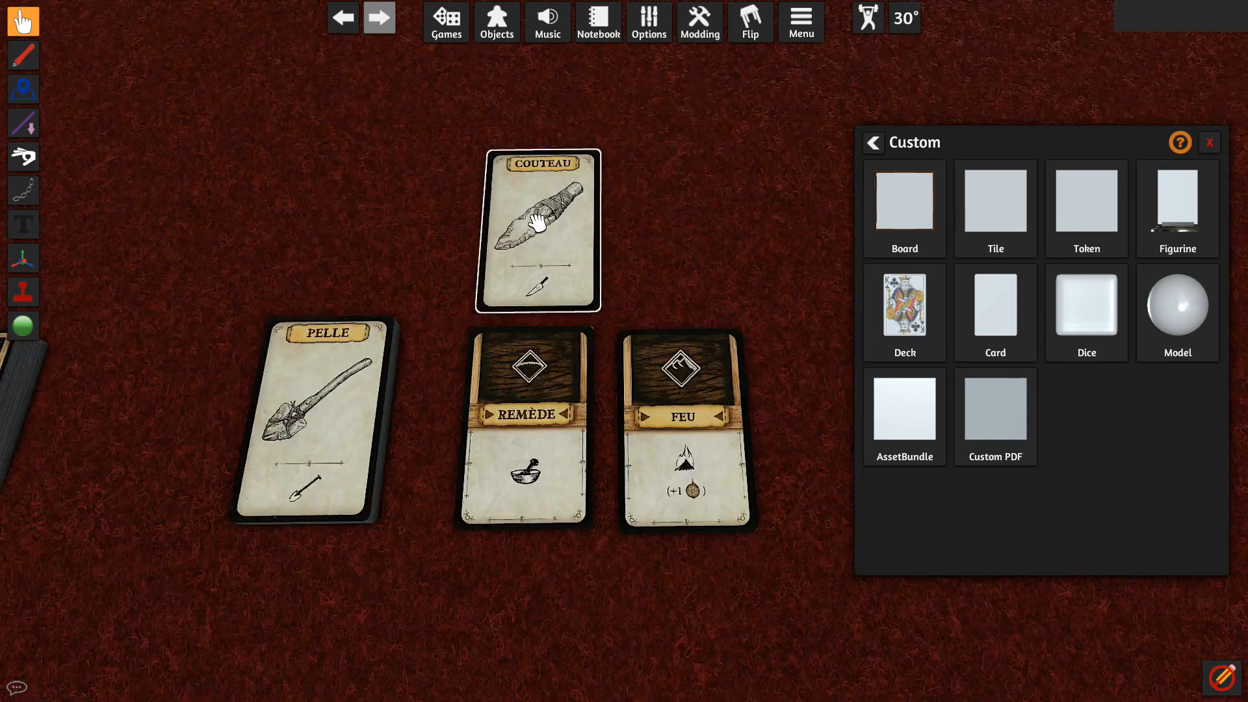
key(f)
key(w)
scroll(551, 318, up, 3)
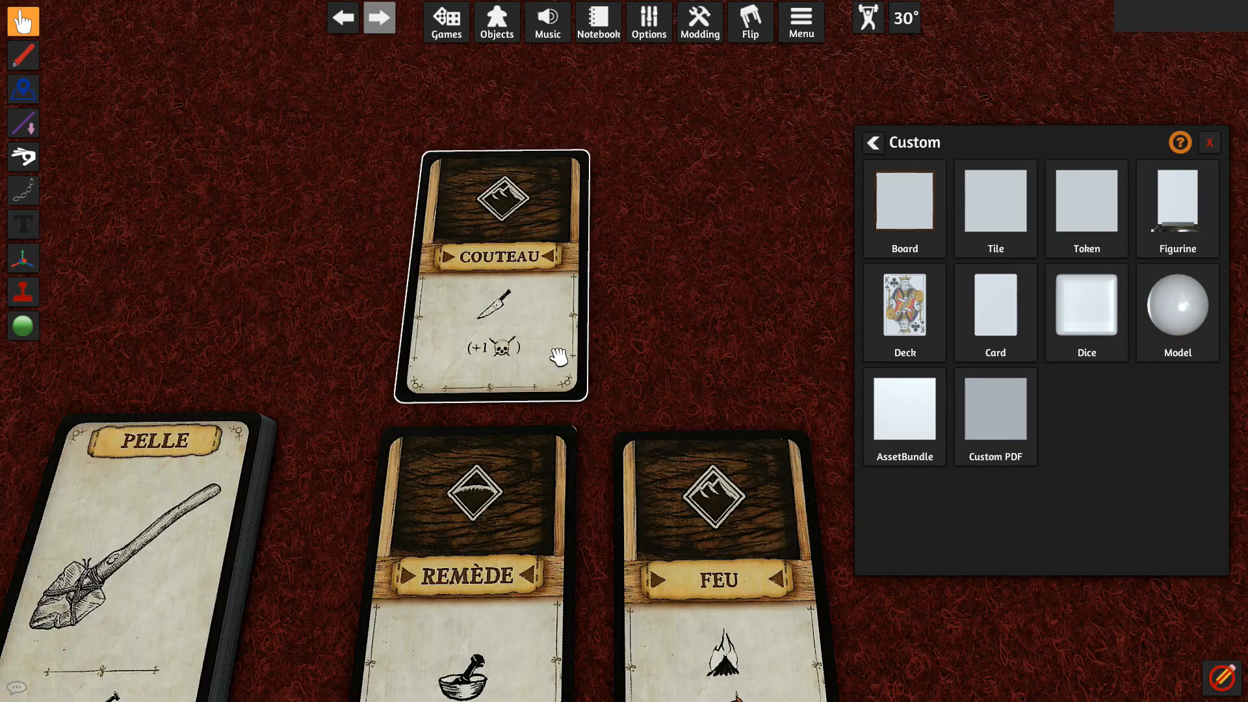
key(f)
key(f)
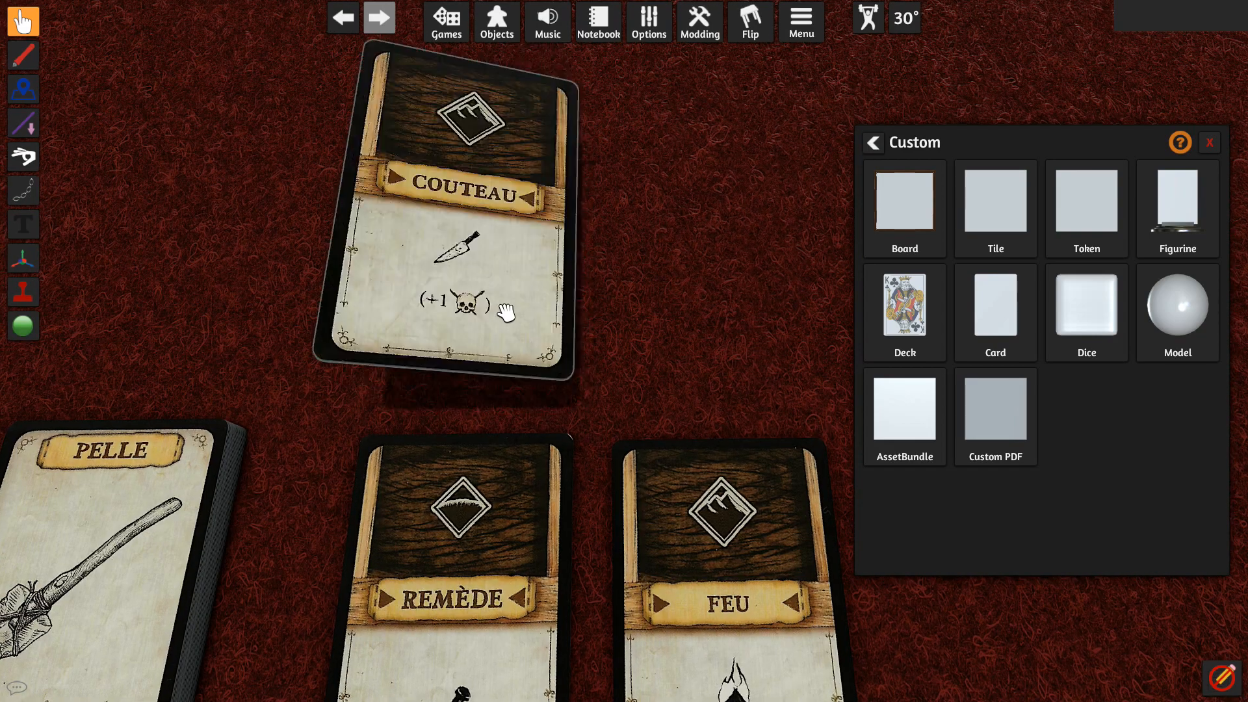
key(f)
scroll(507, 312, down, 2)
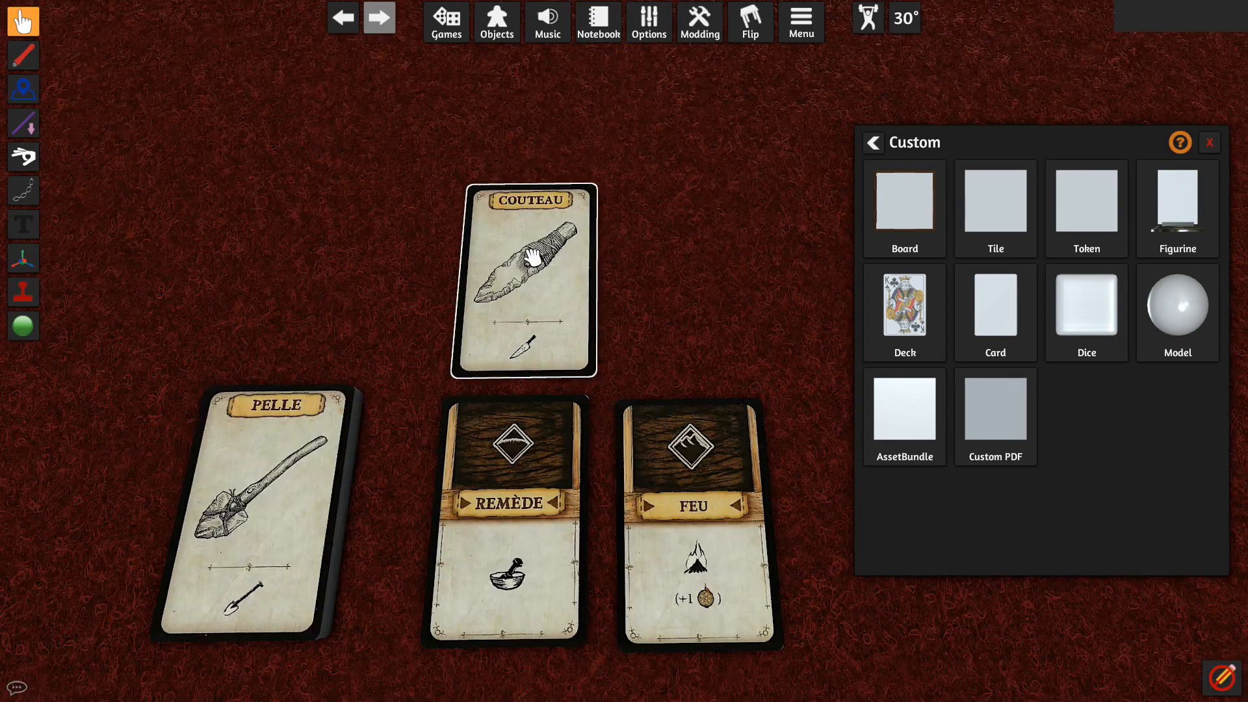
Return the Couteau, Remède and Feu cards to the deck so it is one stack again.
drag(532, 256, 329, 432)
drag(514, 494, 314, 484)
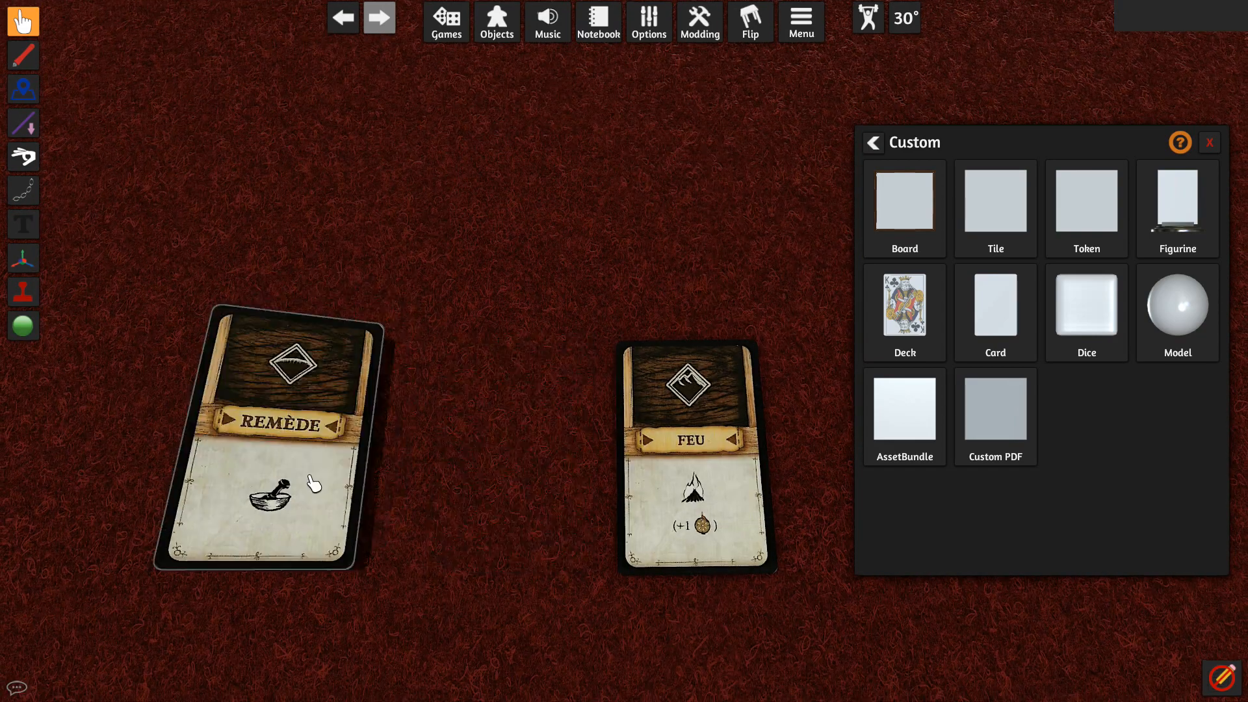
drag(645, 482, 356, 480)
scroll(359, 479, down, 2)
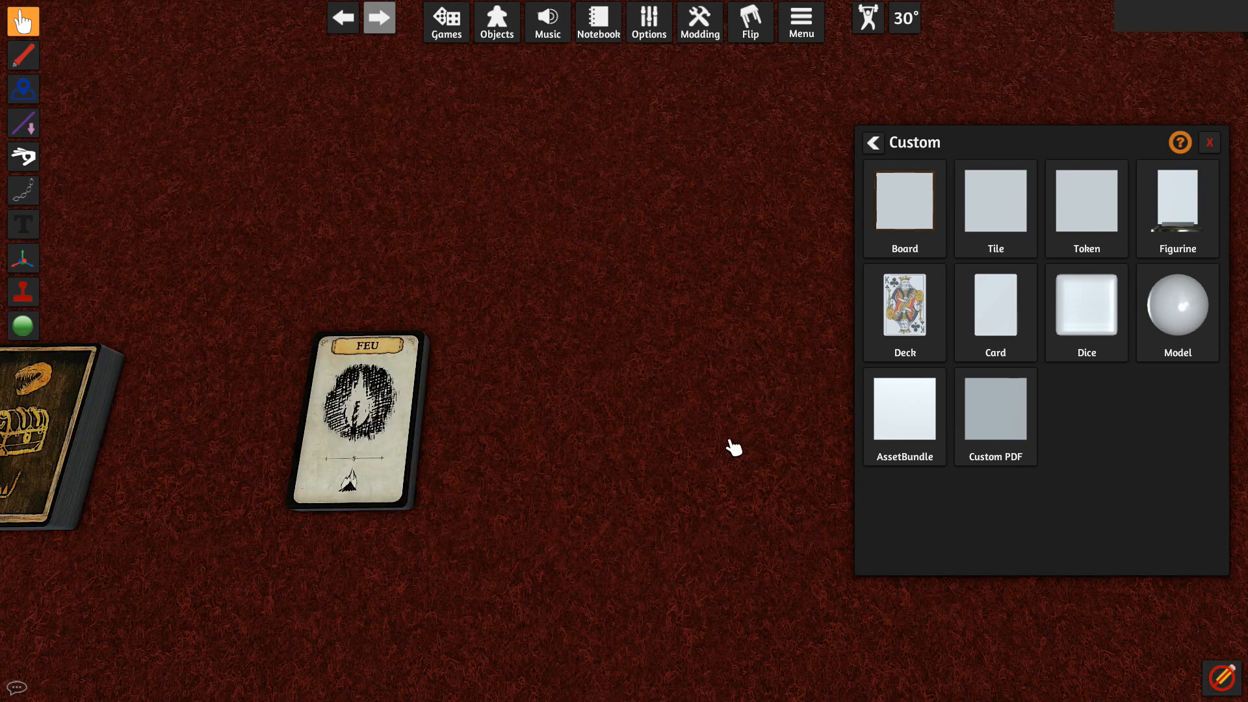
Place a custom die on the empty table area beside the decks and open its import settings.
key(d)
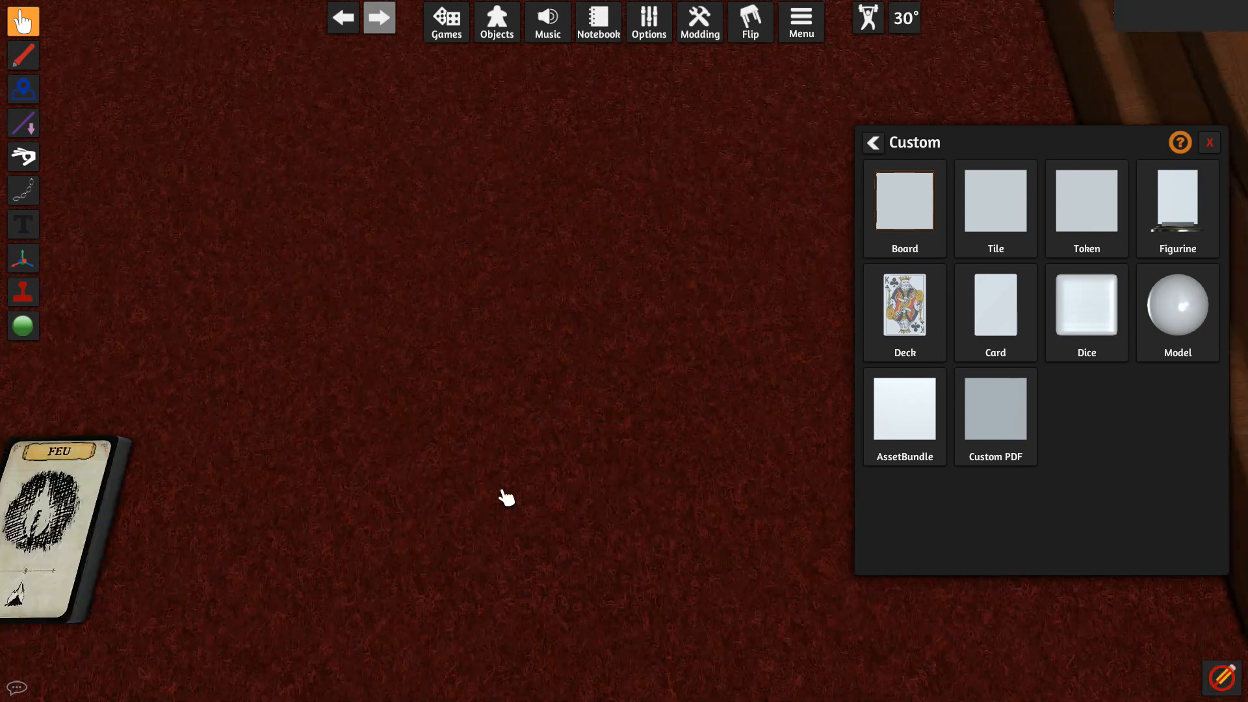
click(965, 420)
key(a)
drag(1077, 339, 634, 409)
click(551, 396)
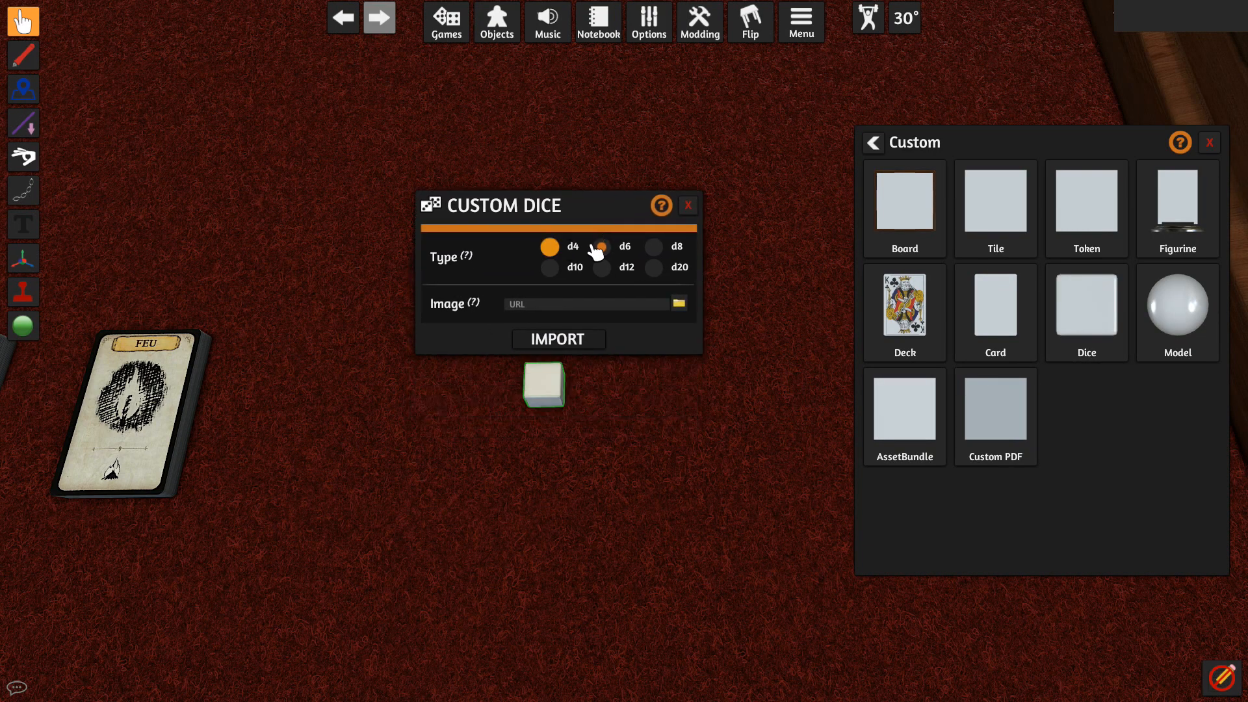
Upload de_meteo_blanc.jpg to the Steam Cloud as the die's image and import it as a d6.
click(679, 303)
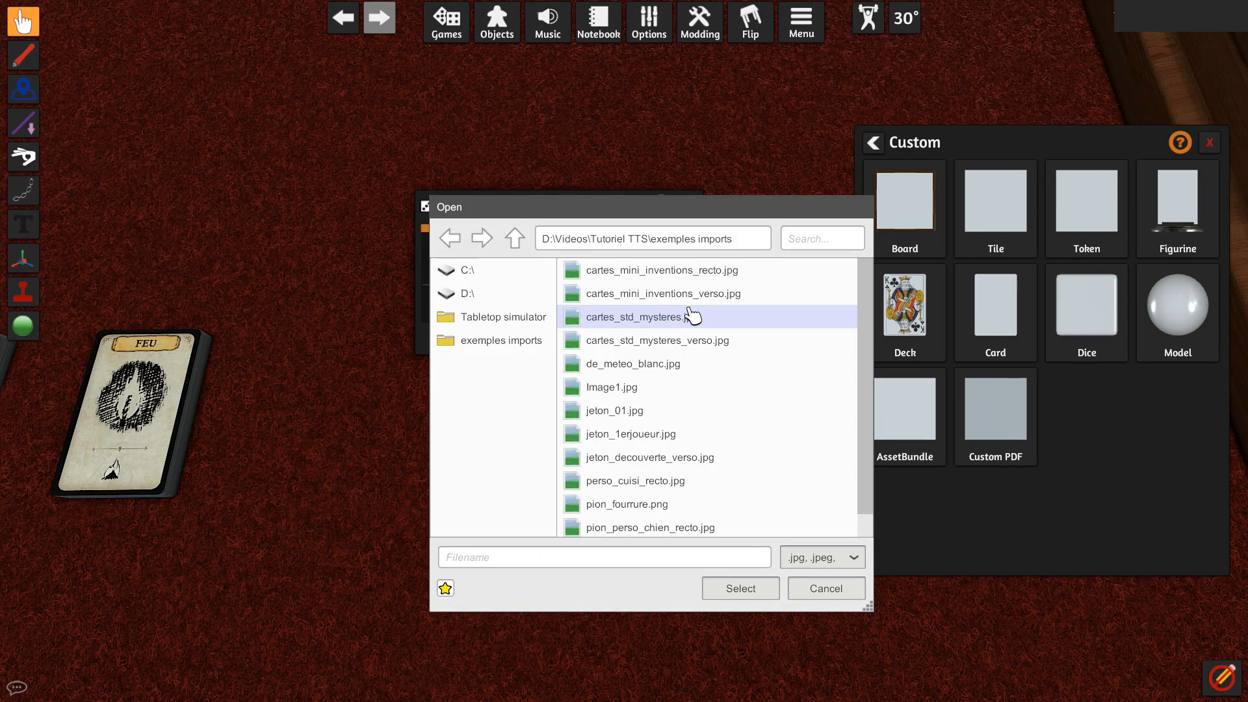
double_click(677, 369)
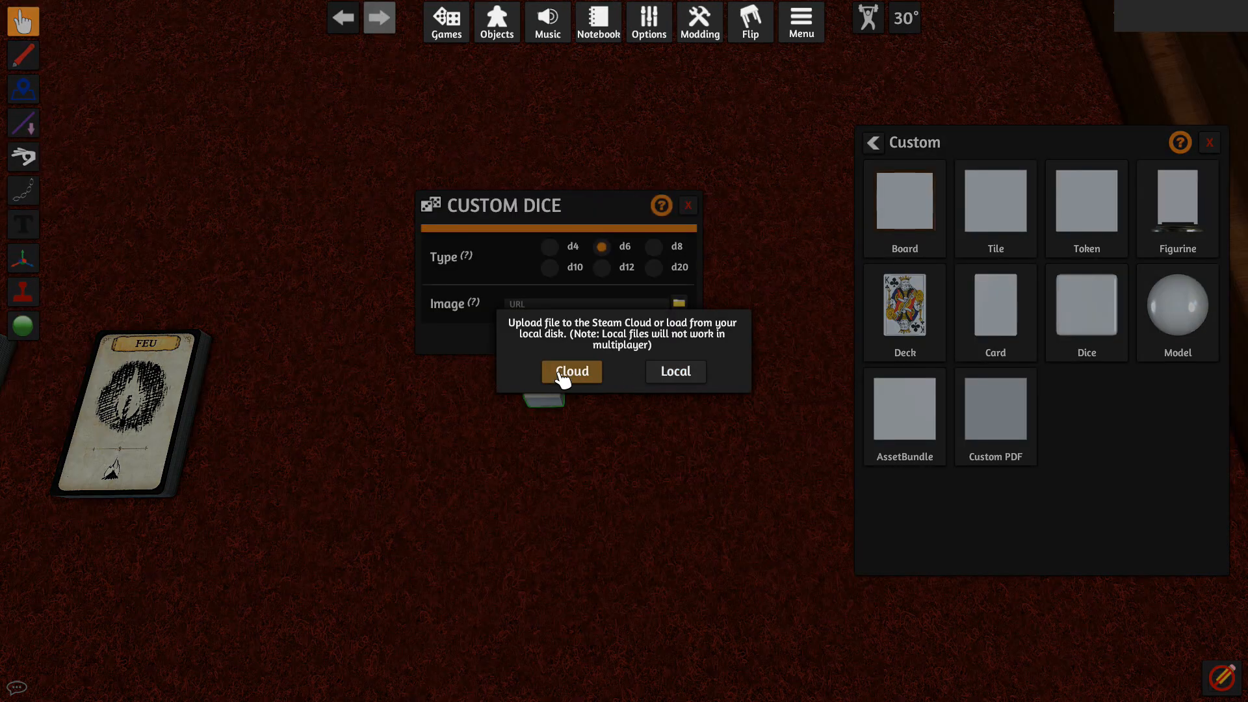
click(589, 364)
click(572, 386)
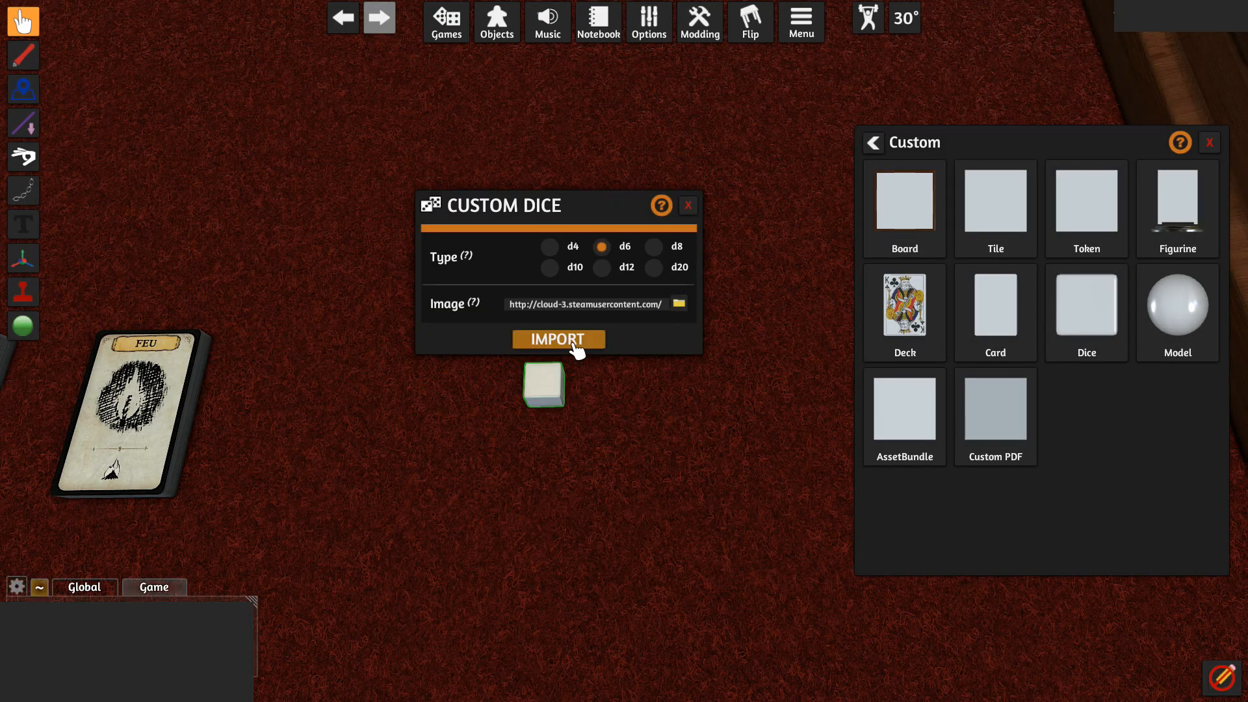
click(558, 340)
Magnify the weather die to examine its printed face, and toss it on the table to show another side.
scroll(541, 347, up, 1)
key(alt)
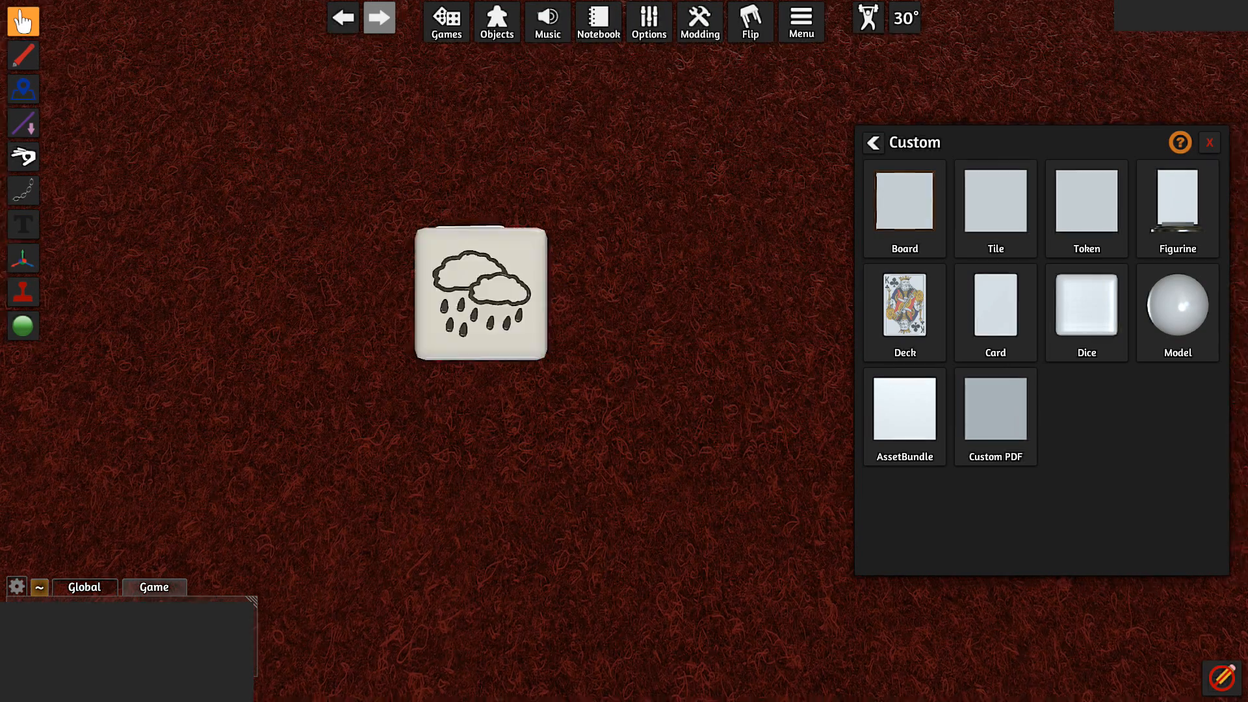
drag(501, 281, 527, 498)
scroll(527, 498, down, 3)
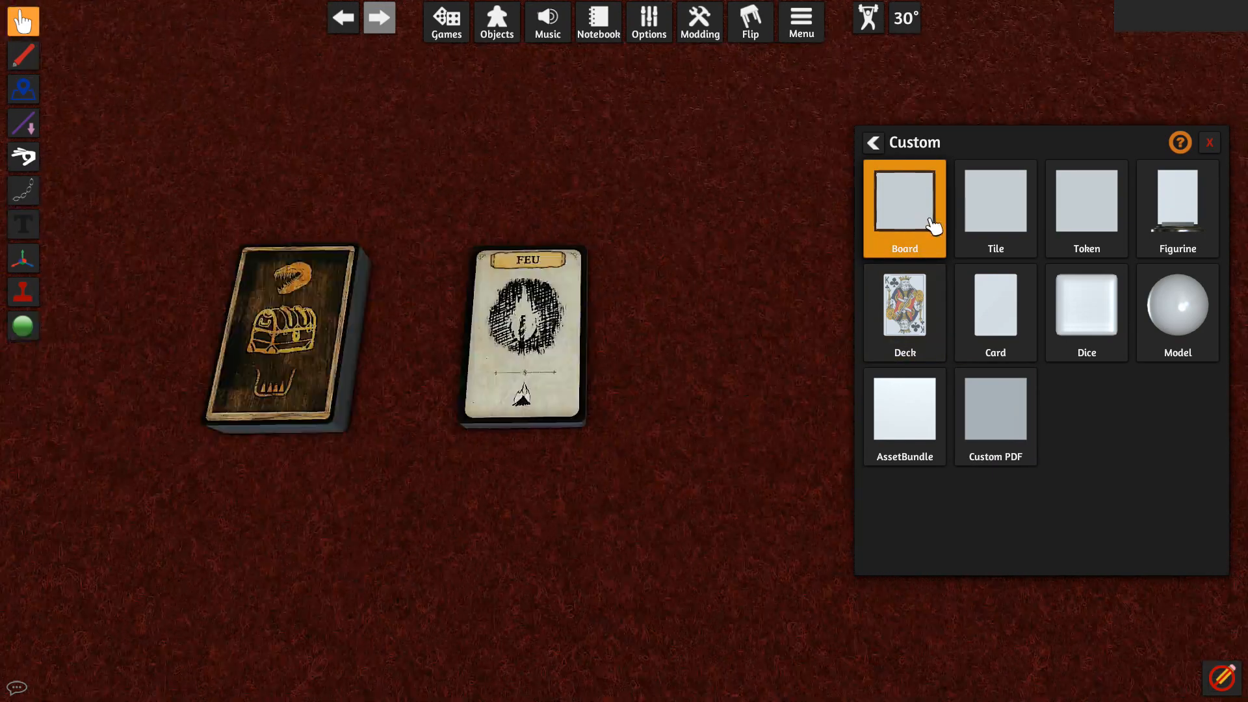
key(d)
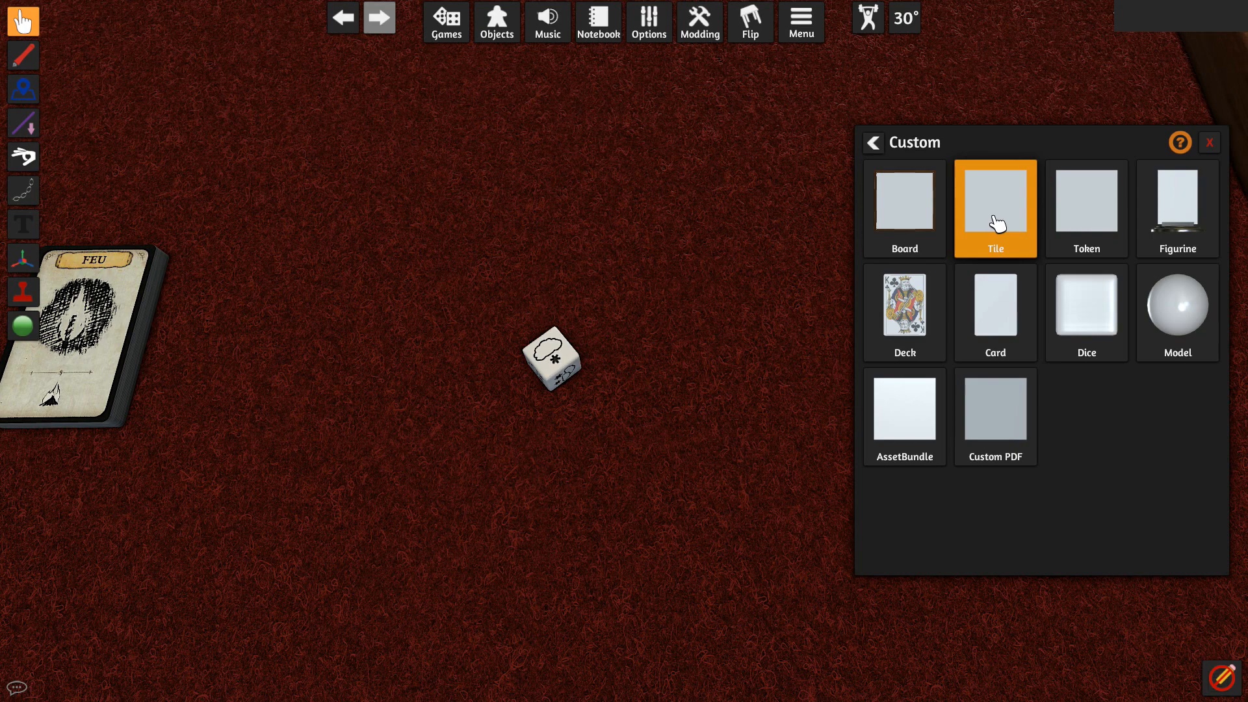